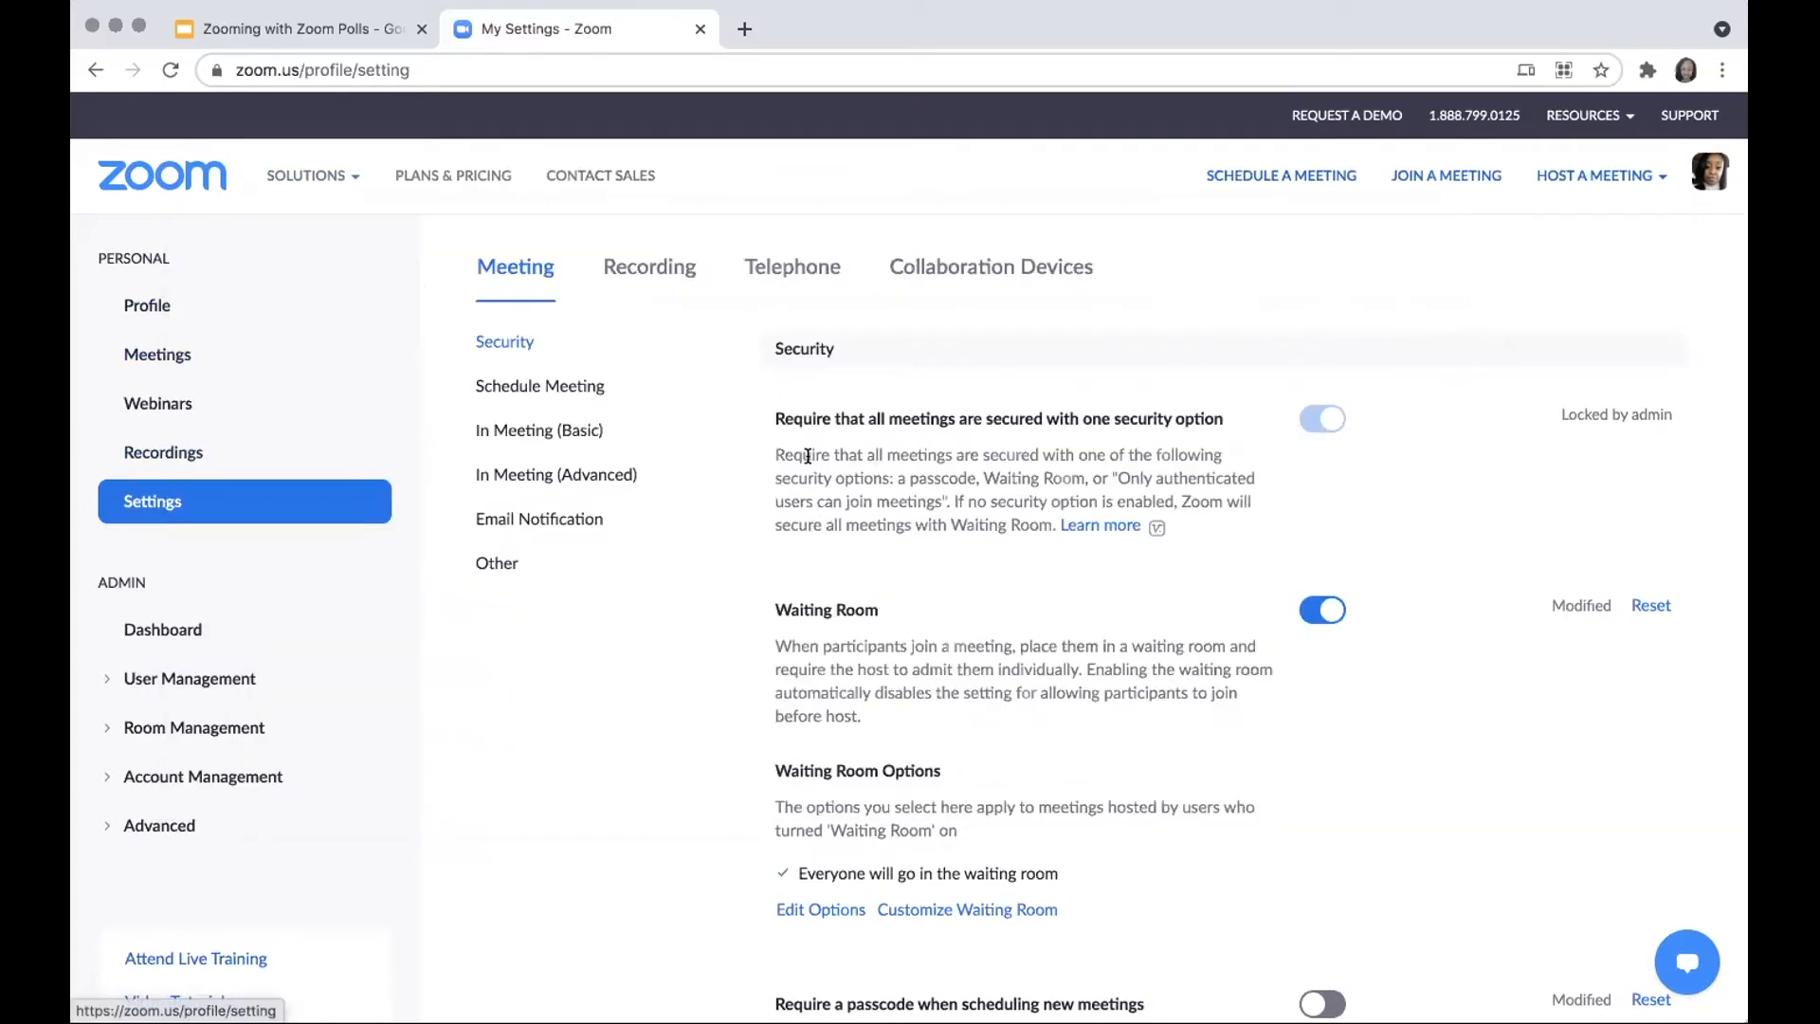
# Step: Check the Meeting Polls option in the basic in-meeting settings
pyautogui.click(536, 432)
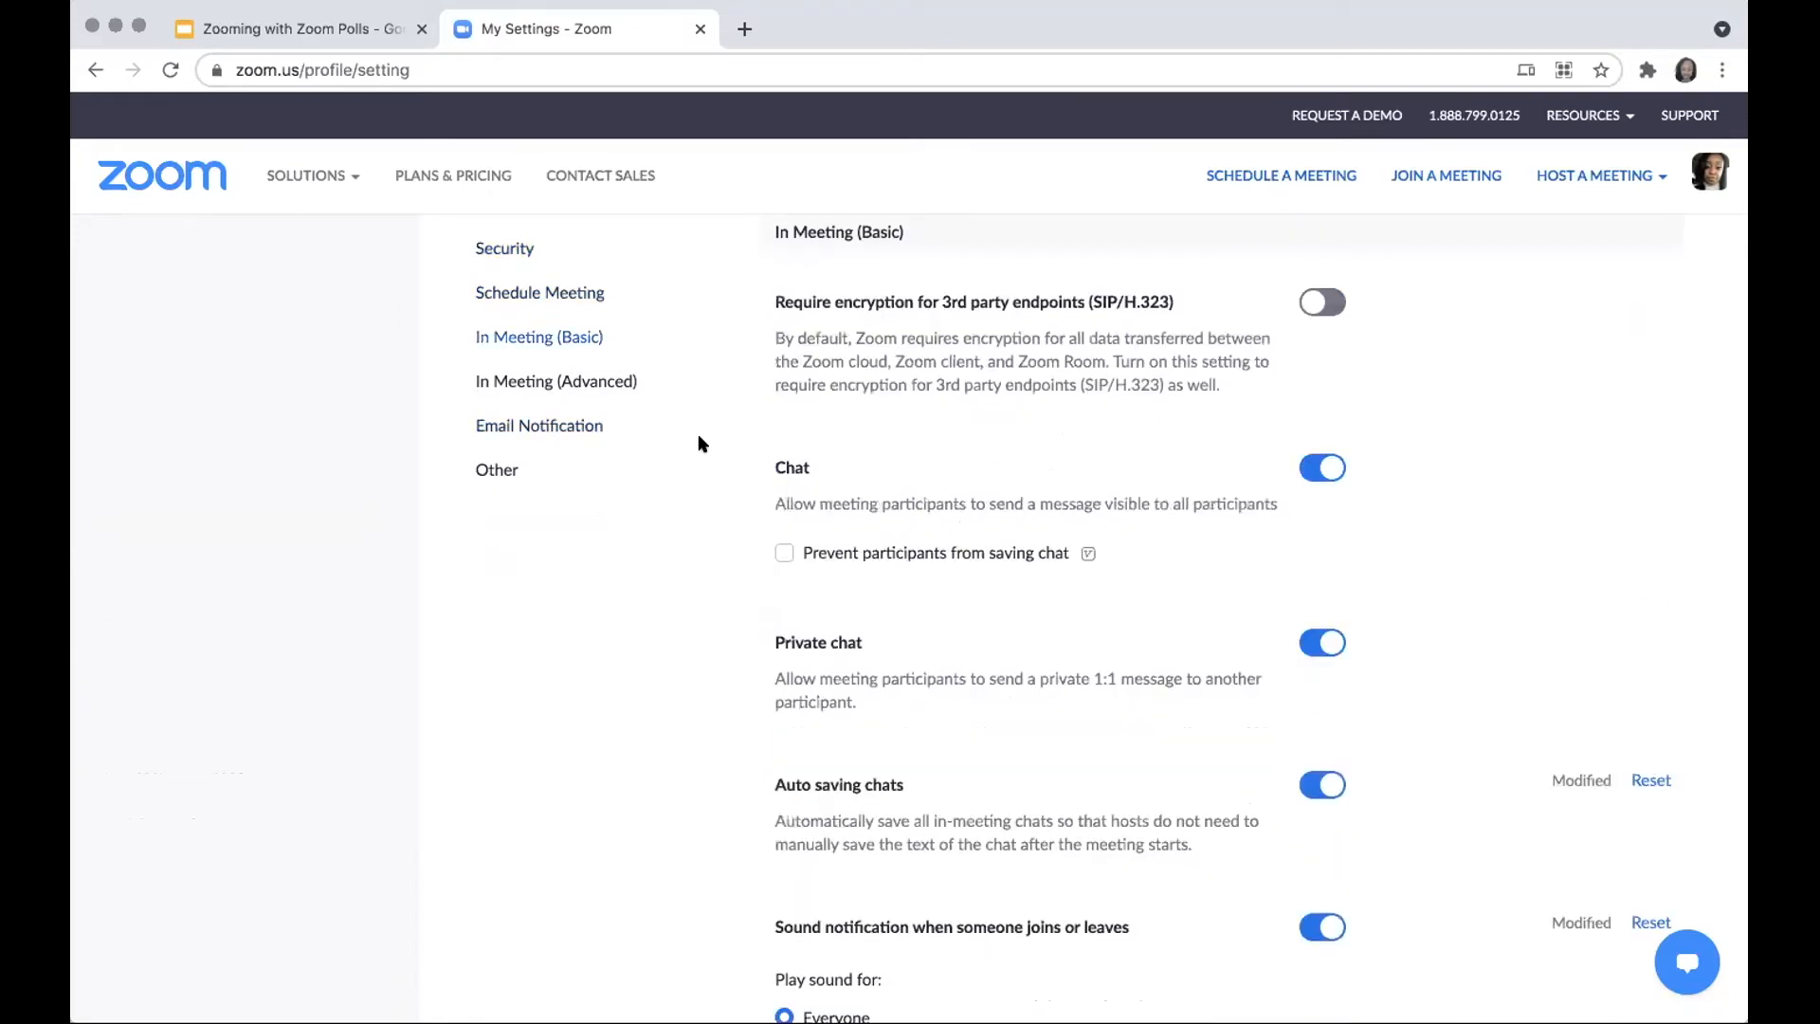
pyautogui.scroll(-10, 872, 559)
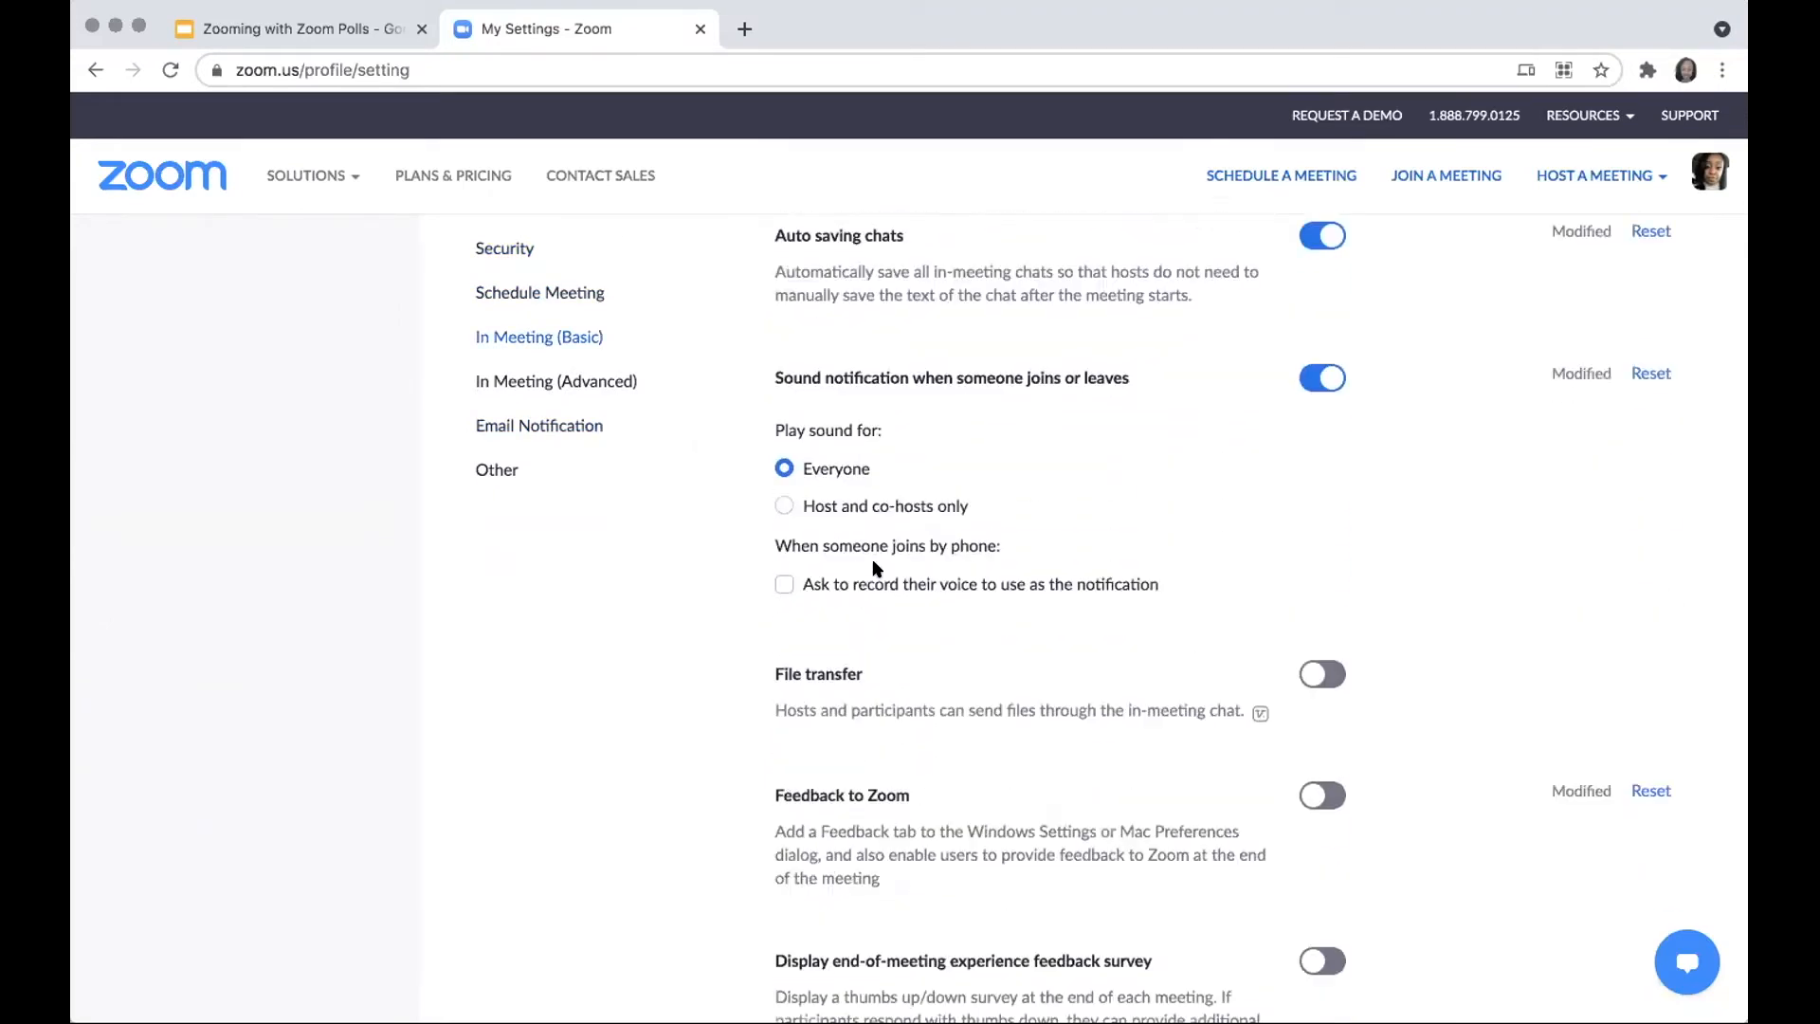
pyautogui.scroll(-3, 874, 560)
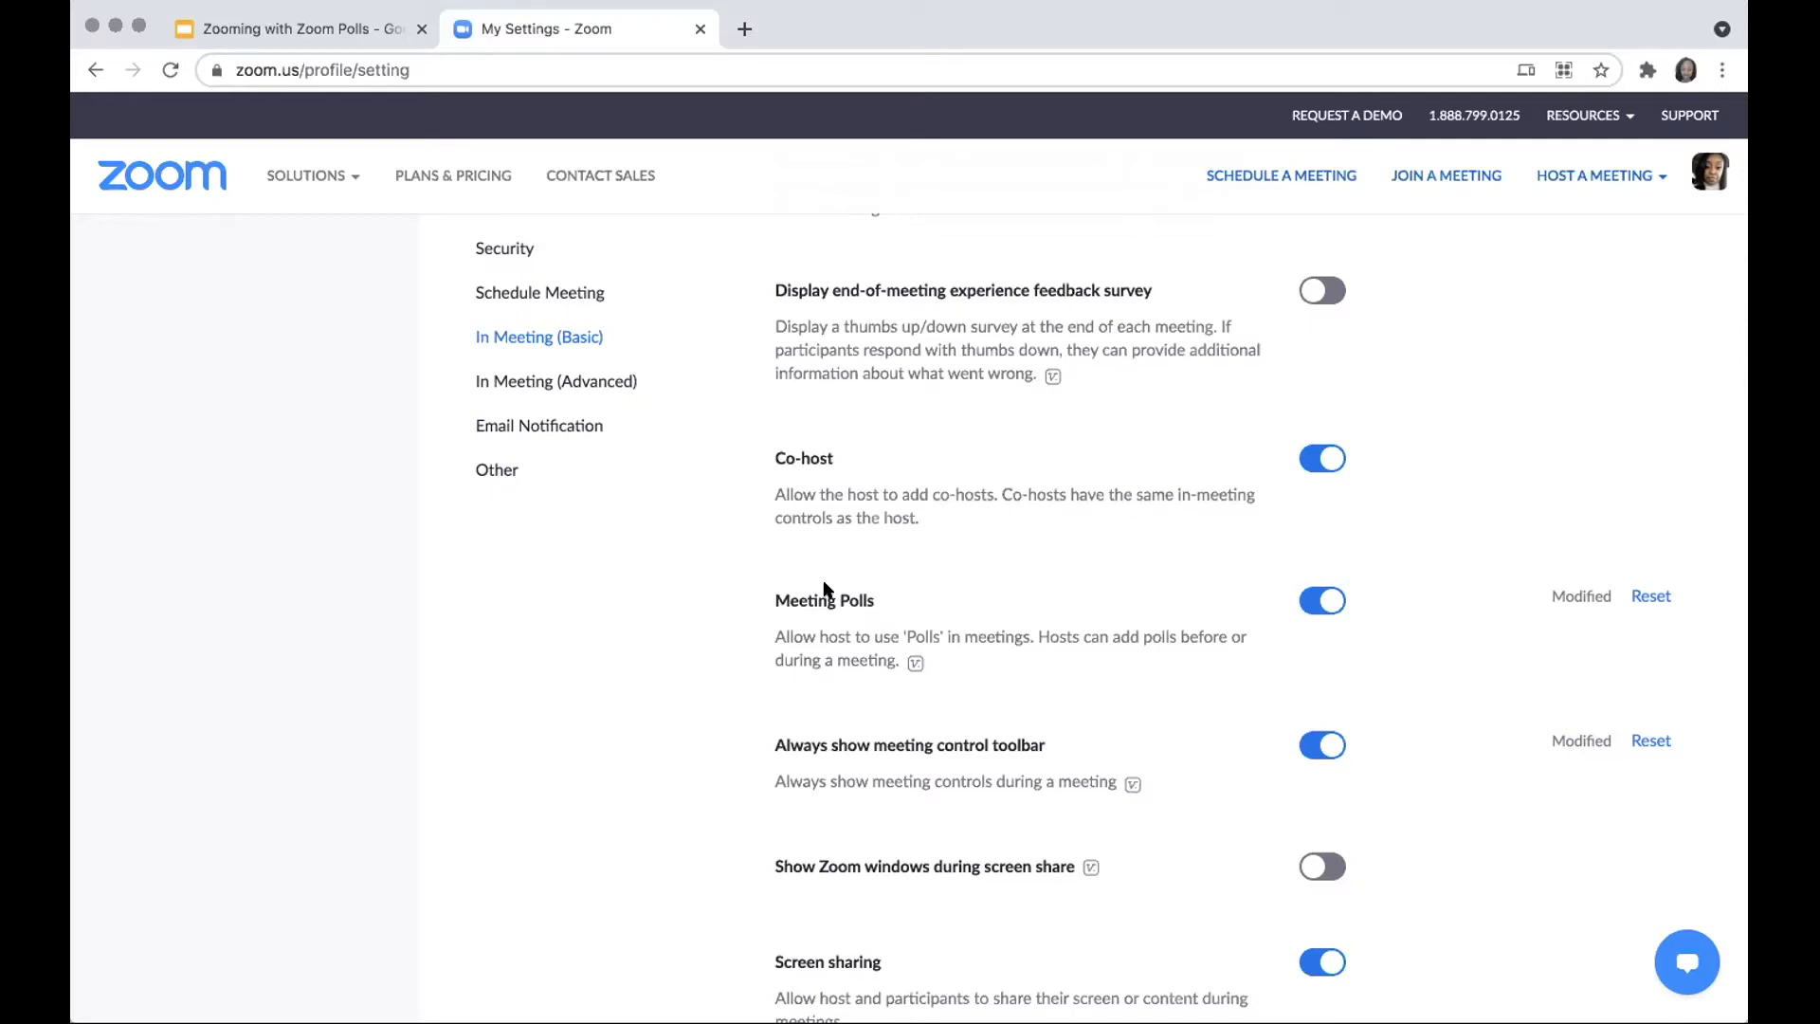
pyautogui.scroll(10, 529, 336)
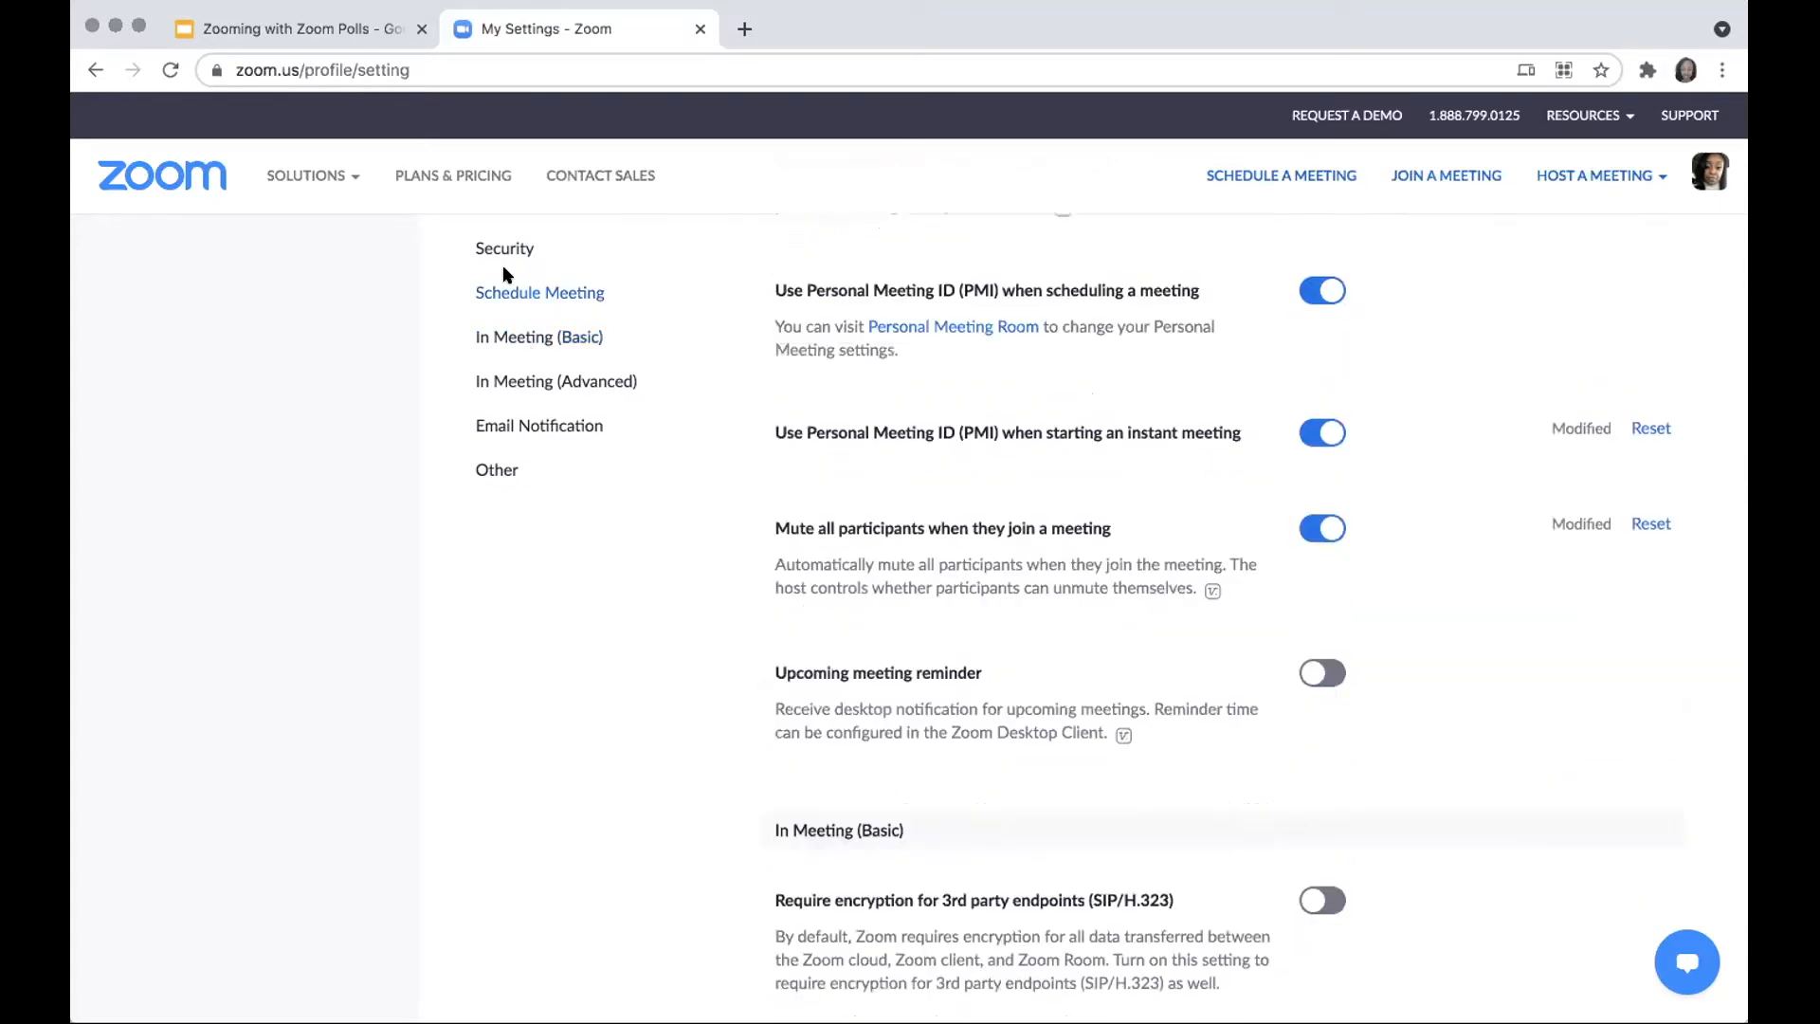
pyautogui.scroll(8, 446, 285)
pyautogui.scroll(15, 457, 339)
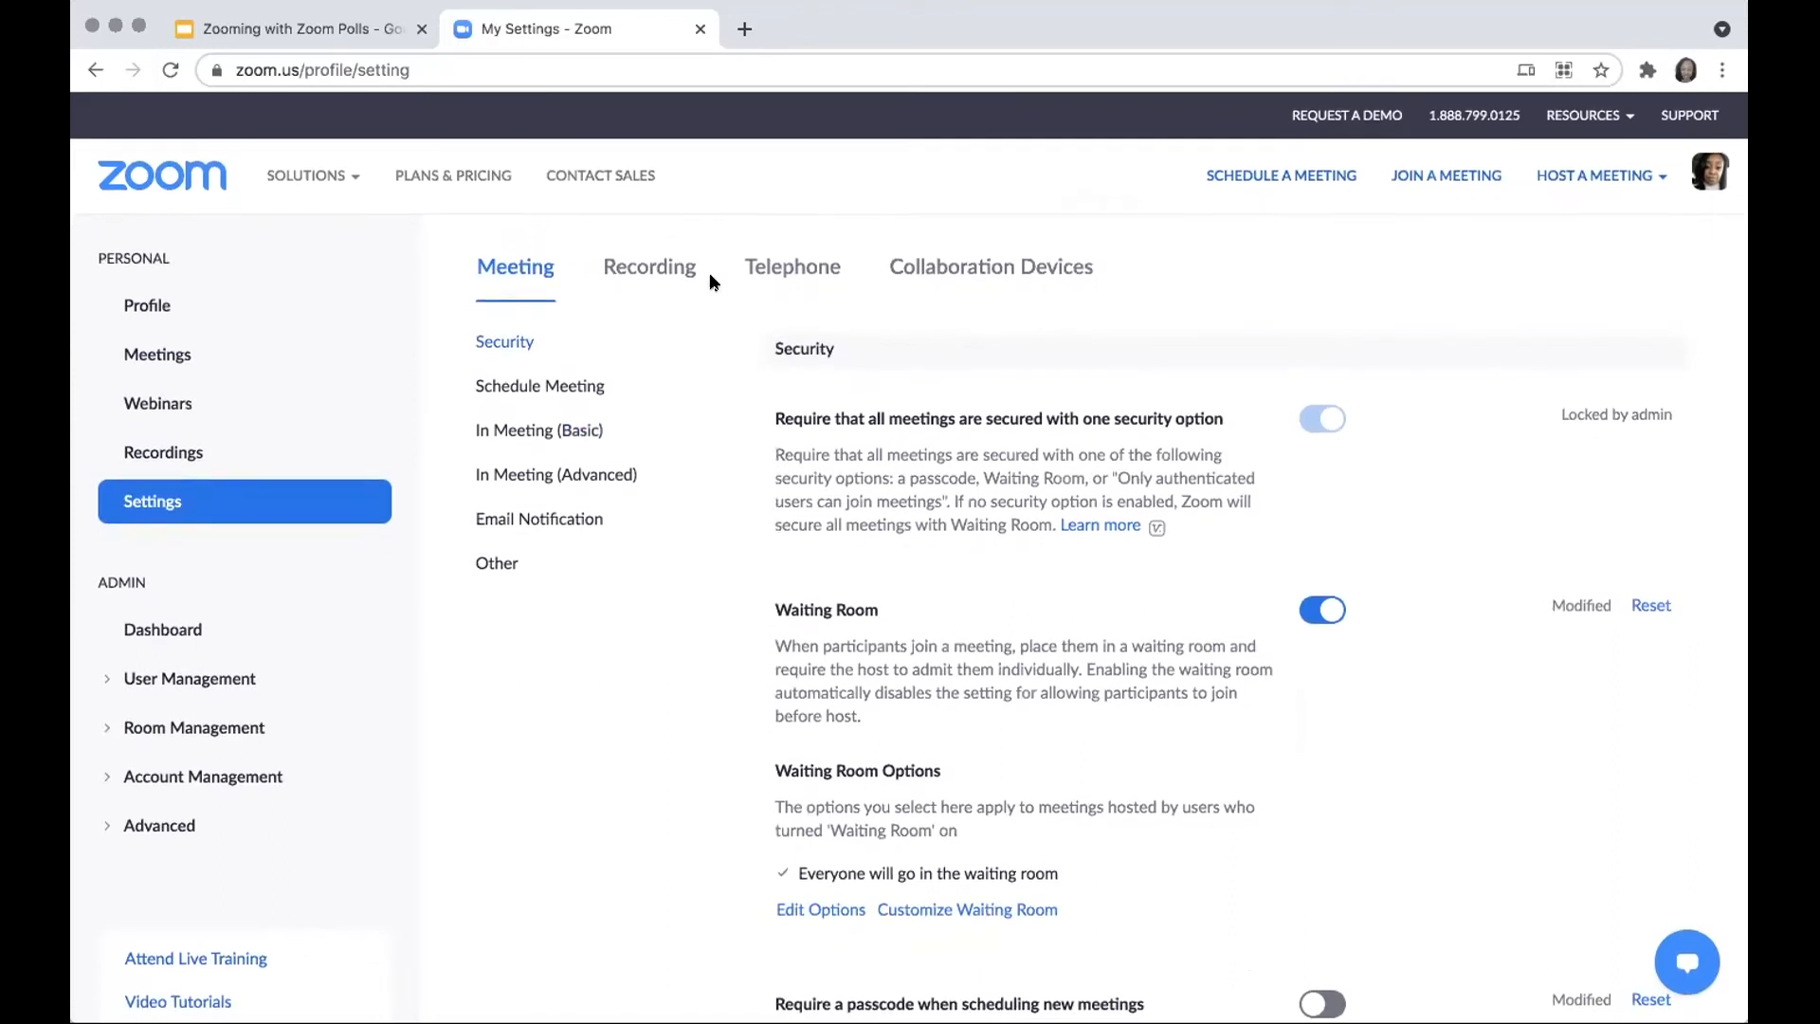
# Step: Open the list of polls for the personal meeting room
pyautogui.click(163, 357)
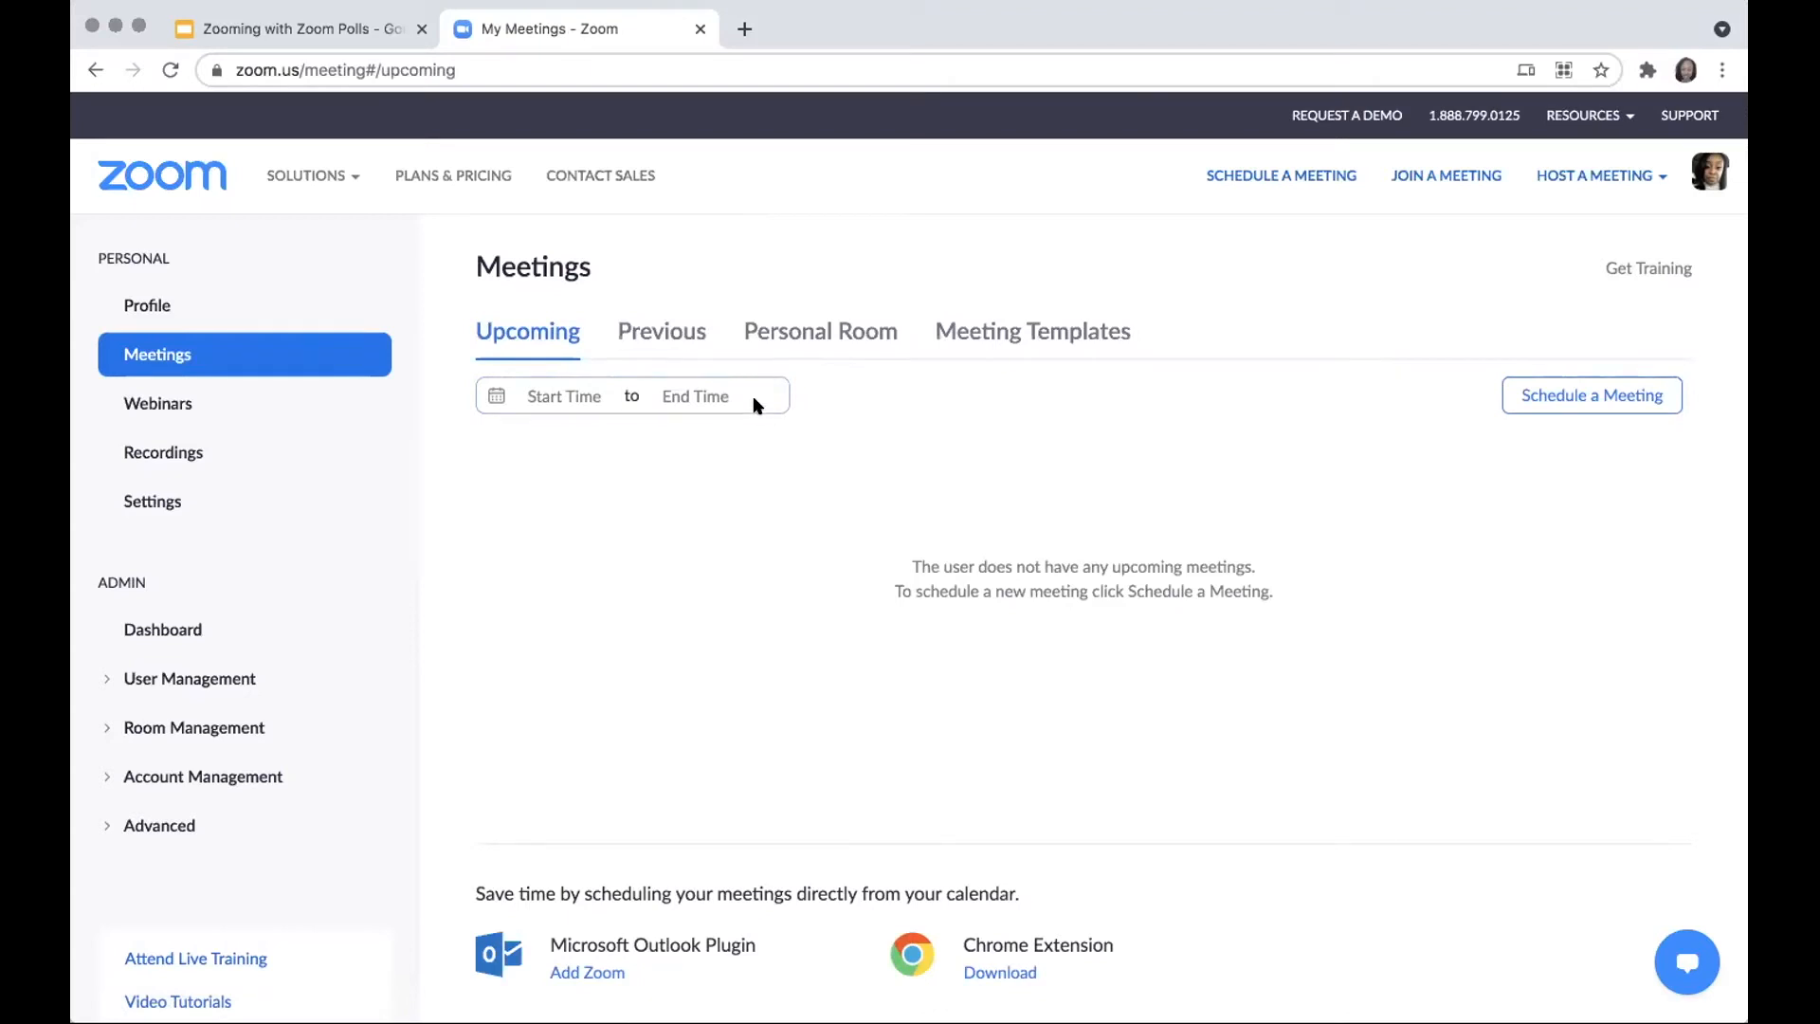
pyautogui.click(828, 332)
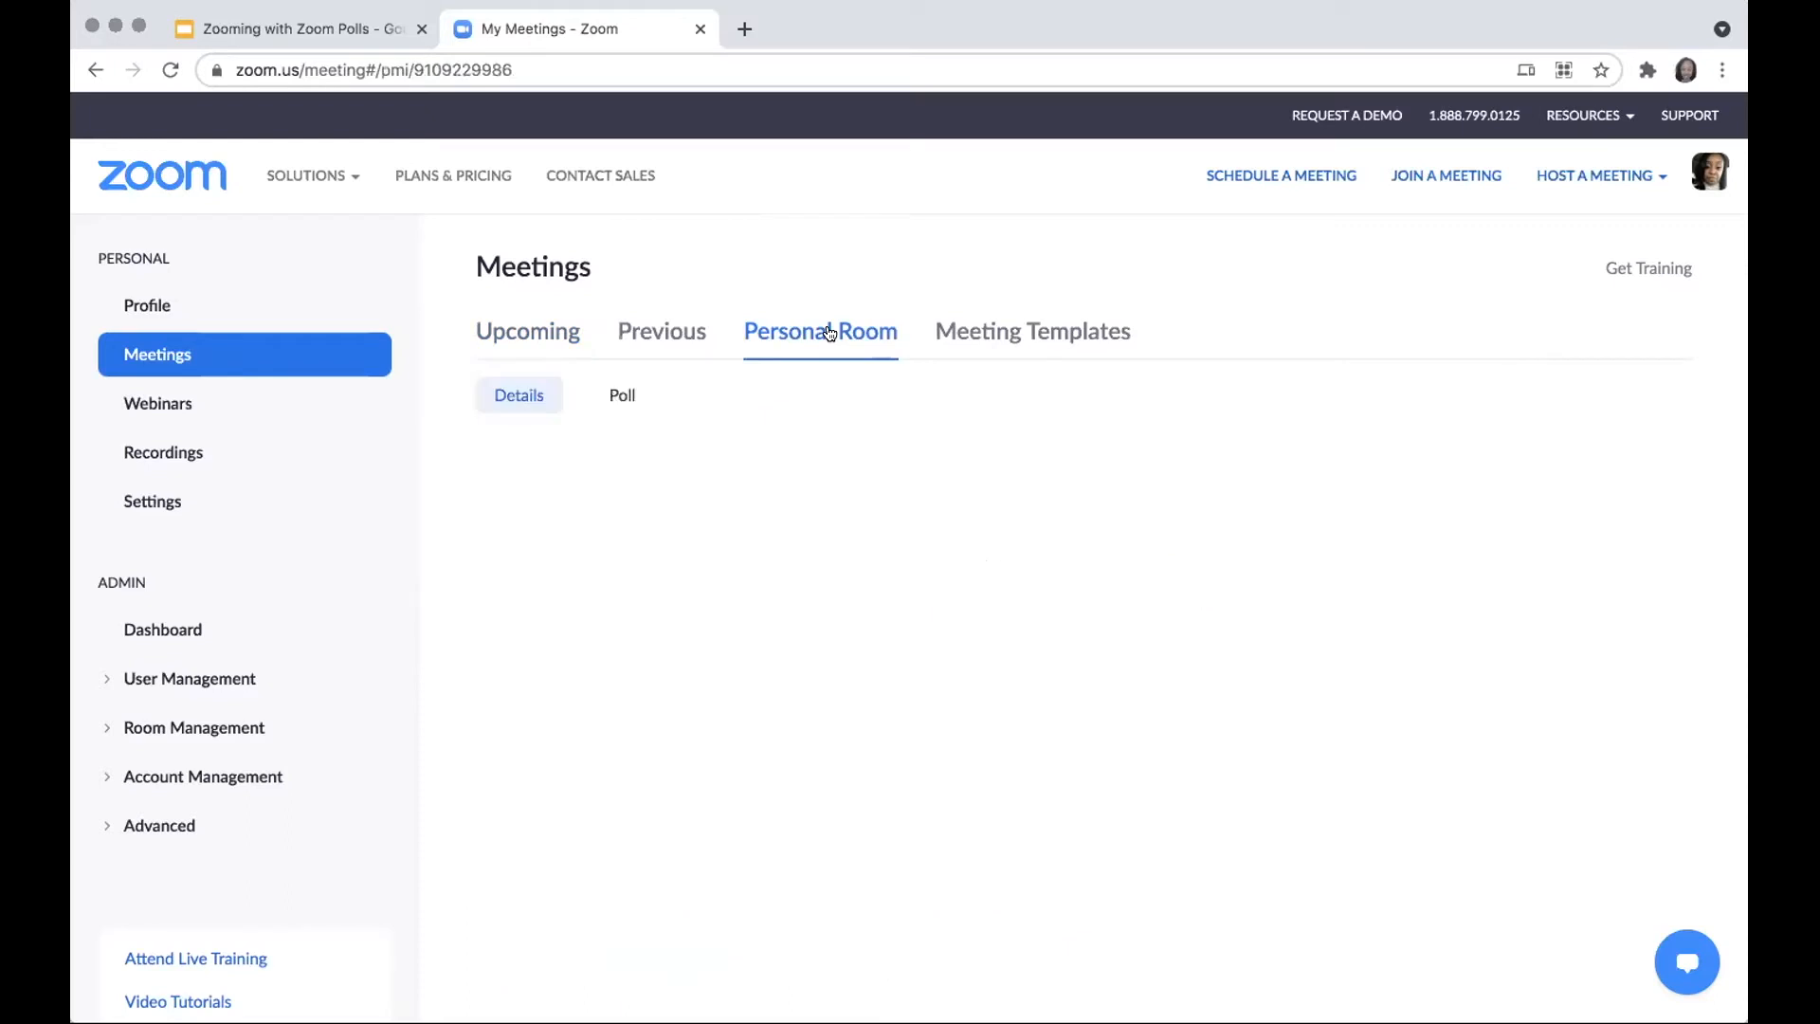
pyautogui.click(621, 394)
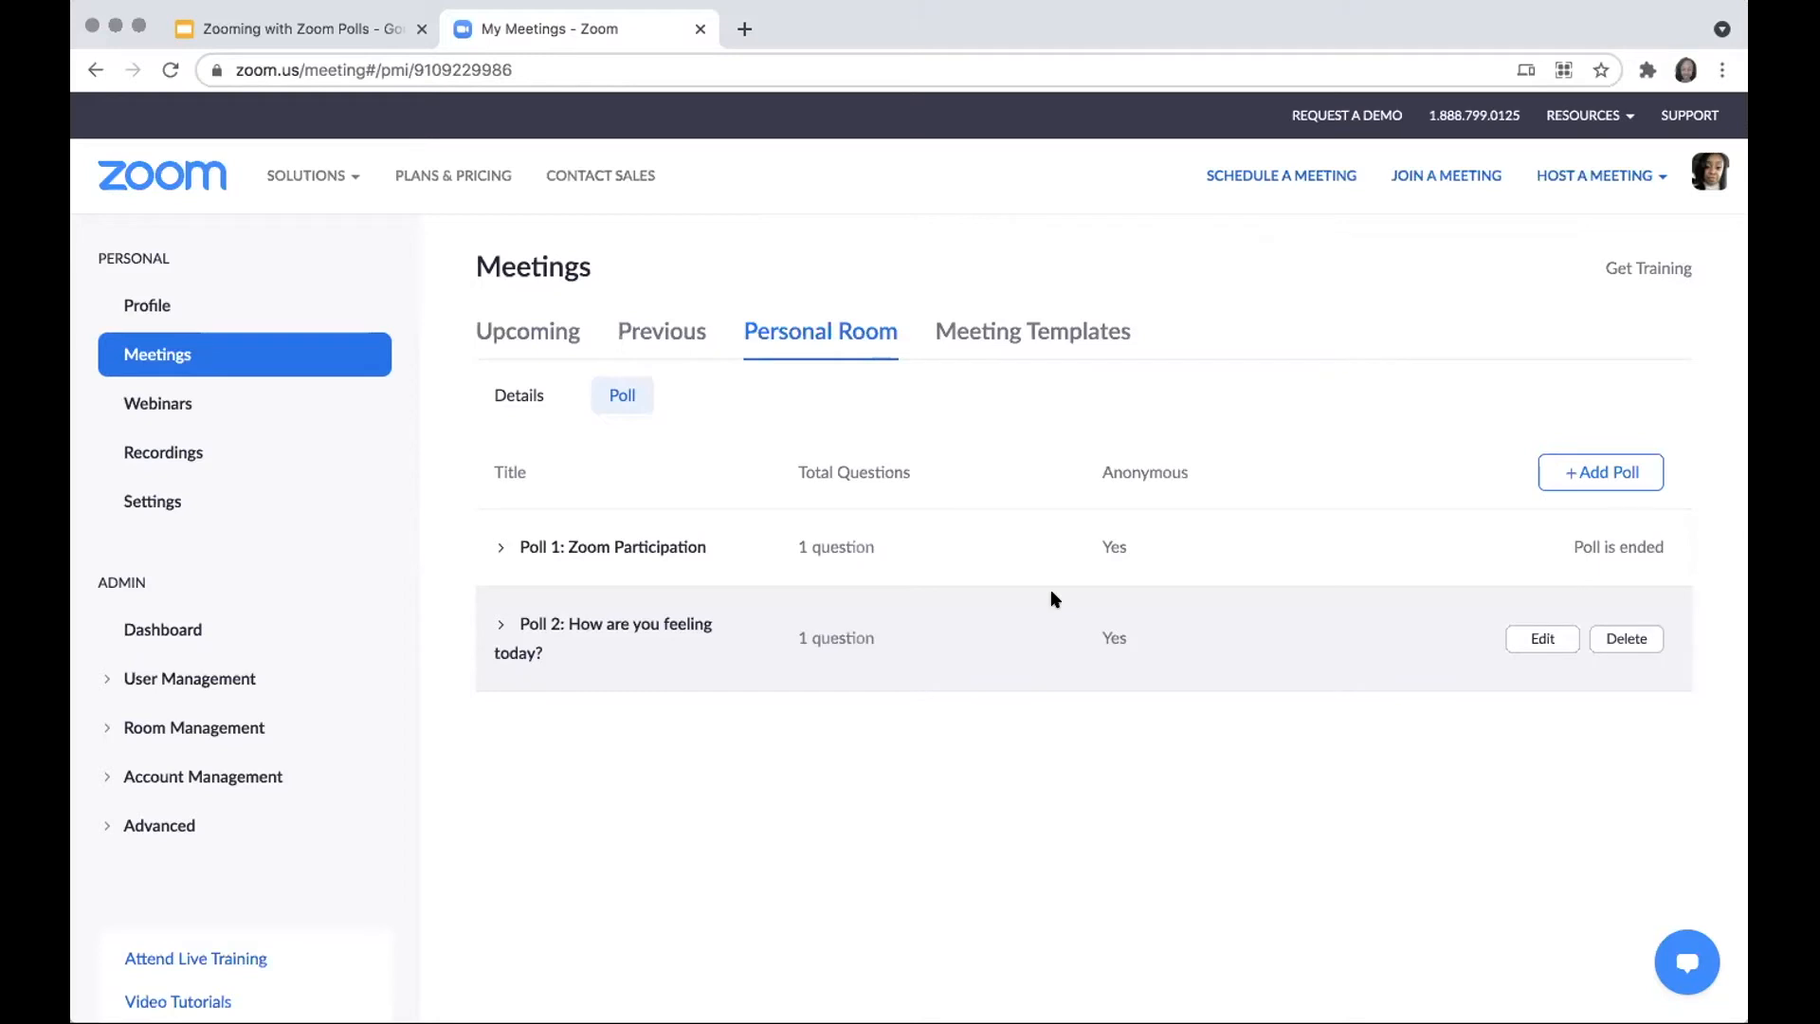
# Step: Add a new poll titled "How was today's session?"
pyautogui.click(1548, 488)
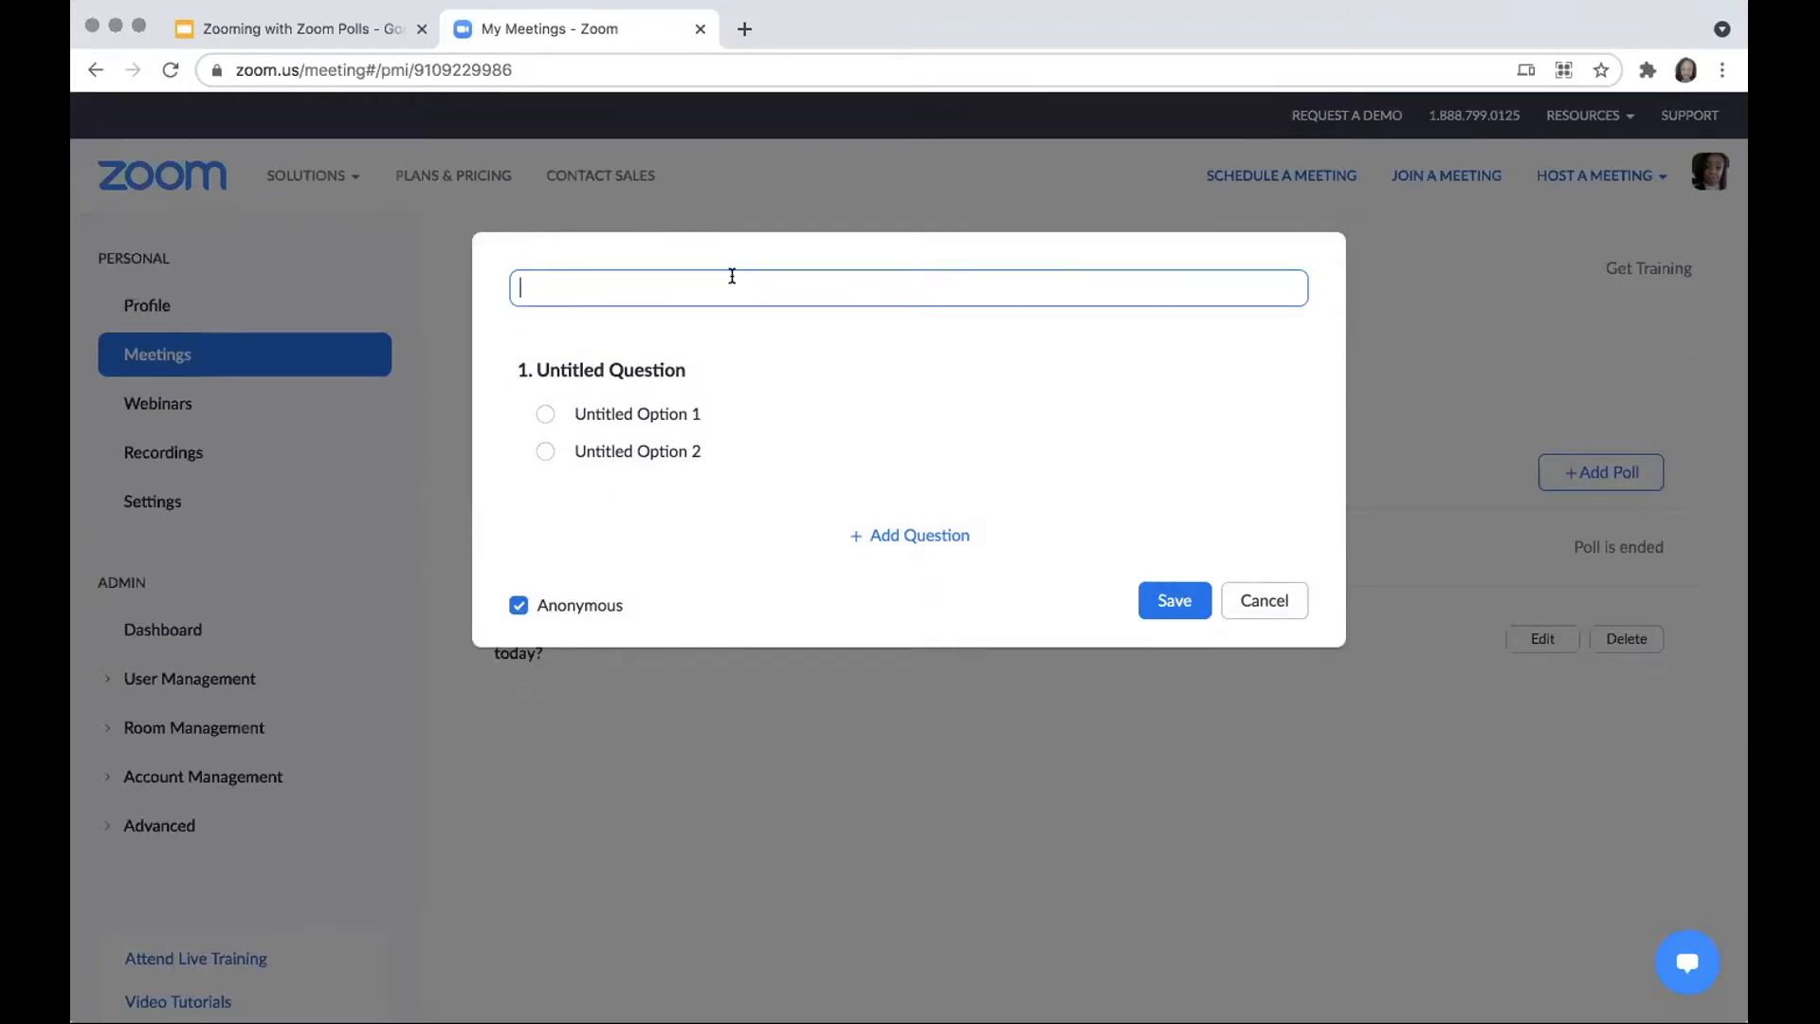
pyautogui.write("How was today's session?")
pyautogui.click(701, 263)
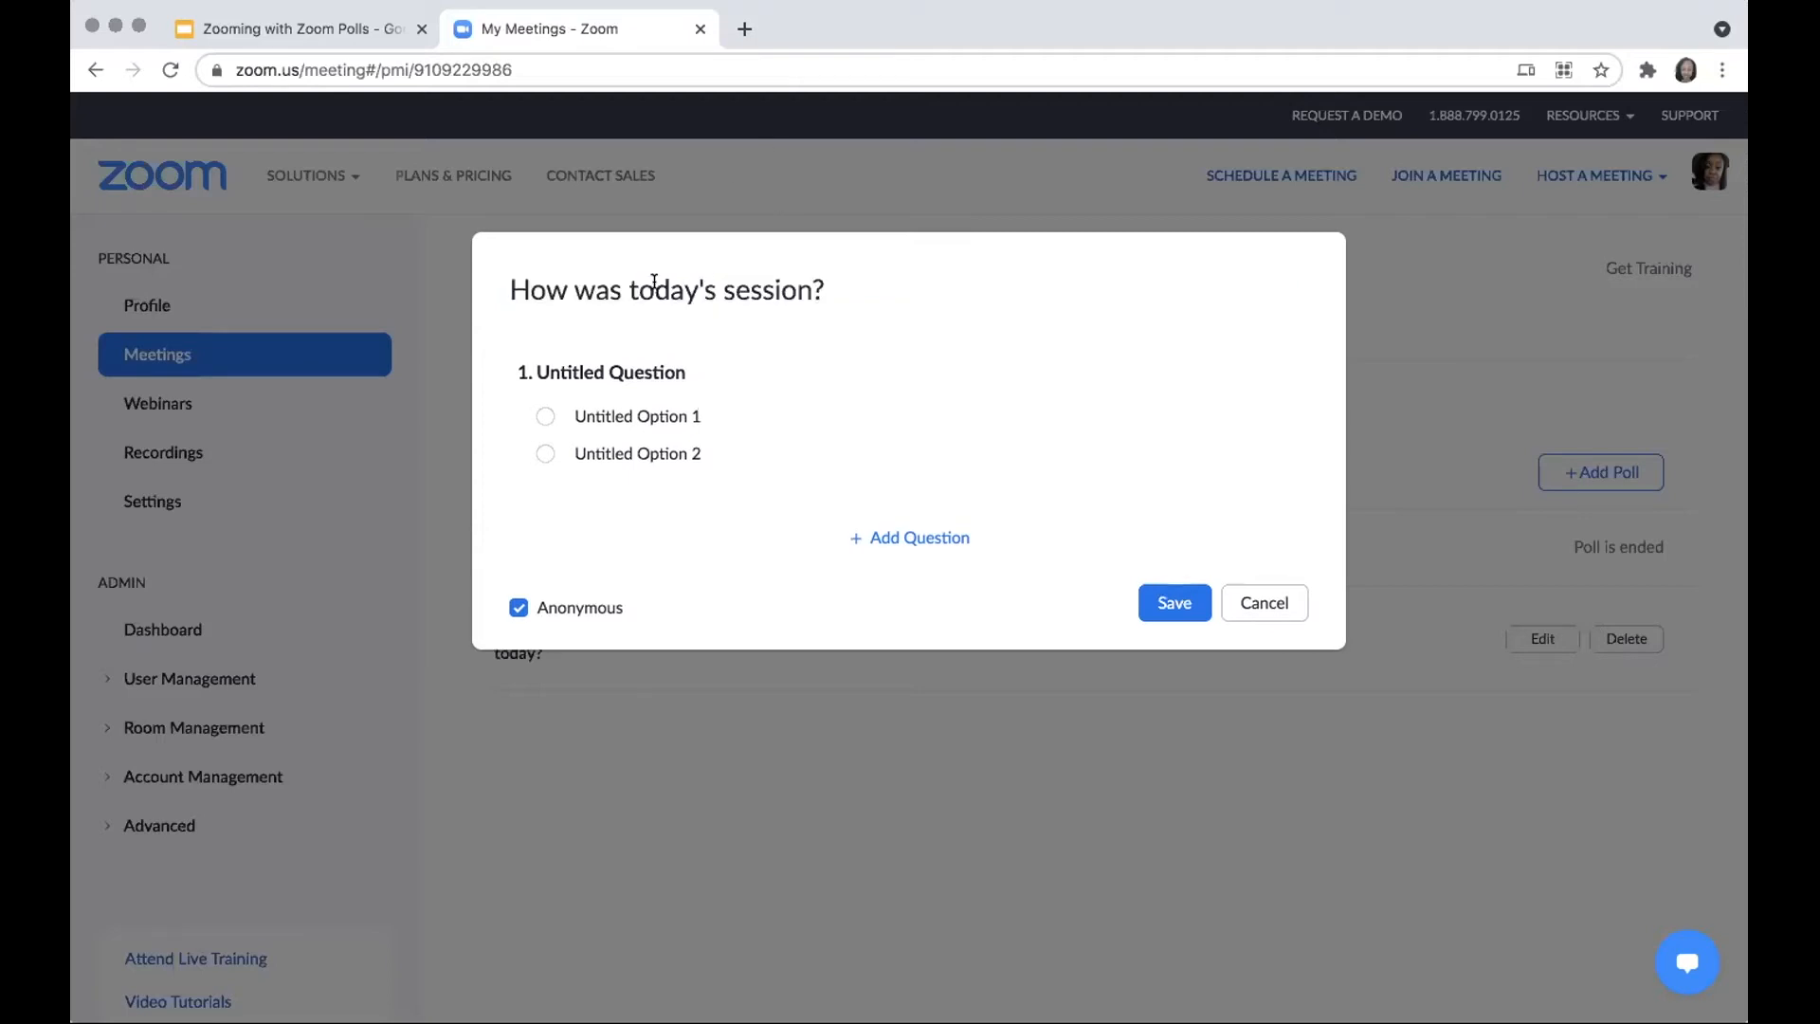
# Step: Set the text of question 1 to "How are you feeling today?"
pyautogui.click(637, 369)
pyautogui.click(707, 417)
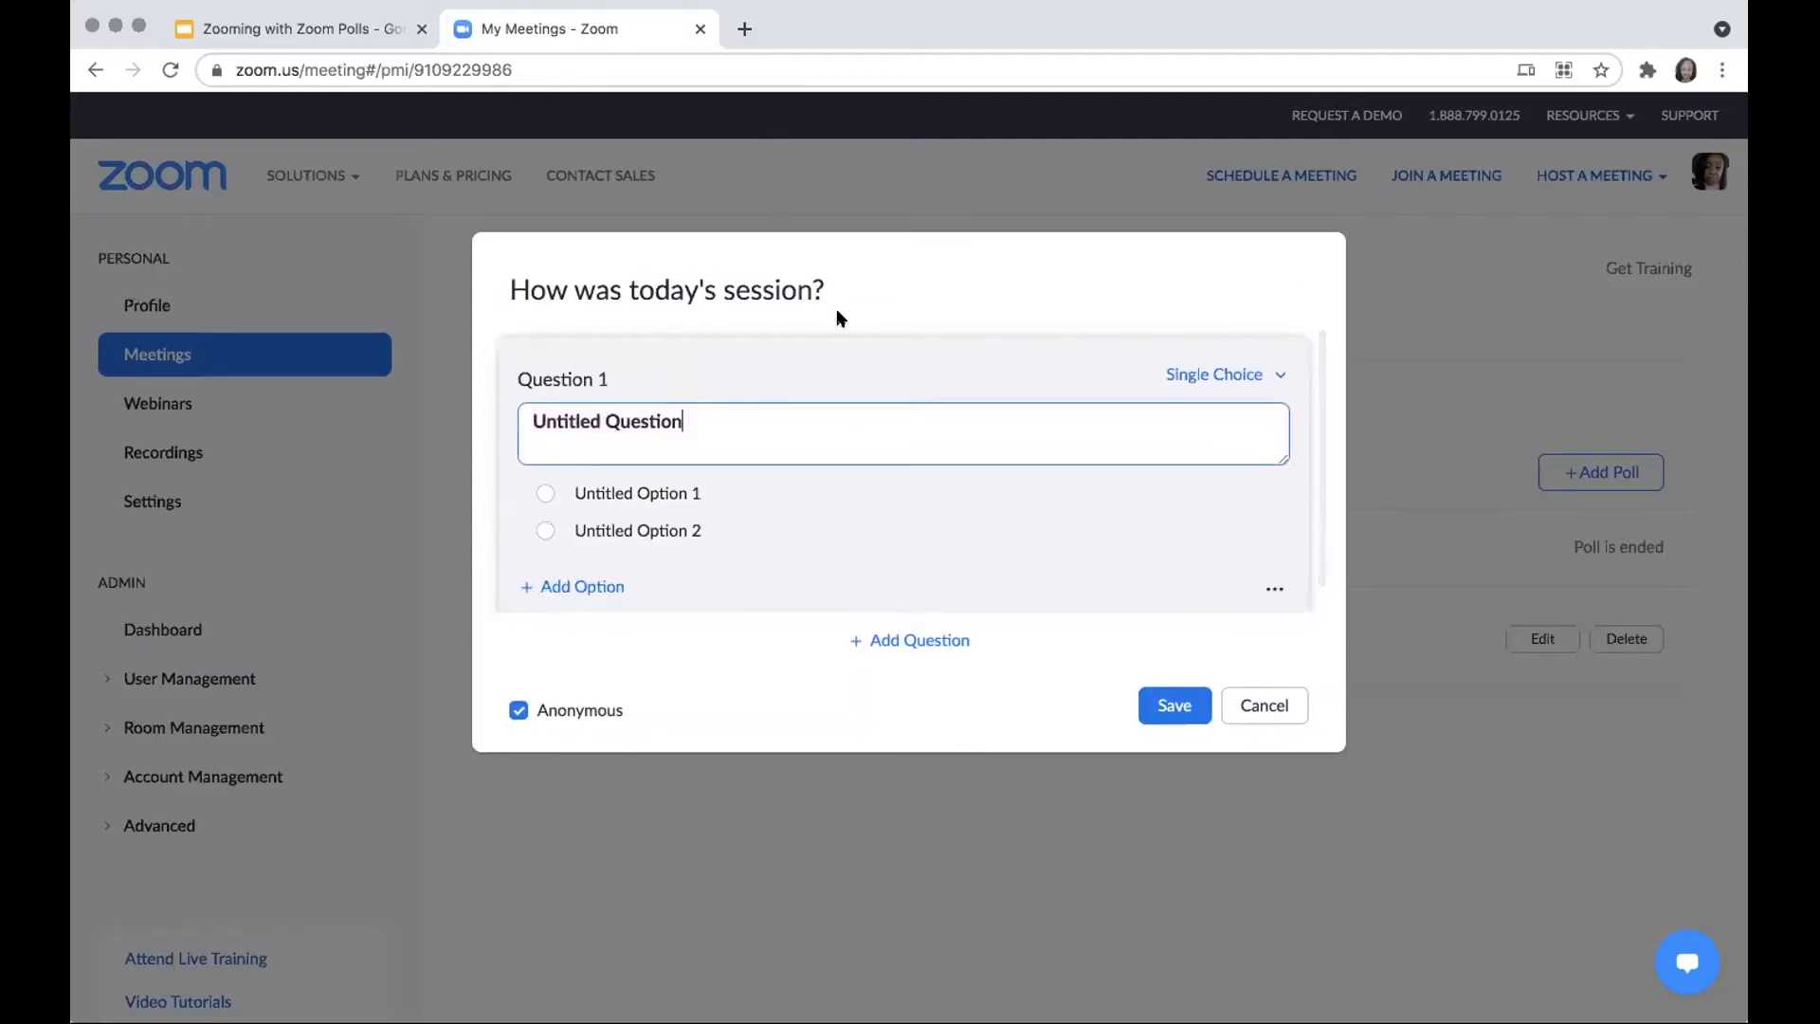
pyautogui.moveTo(821, 290); pyautogui.dragTo(489, 287)
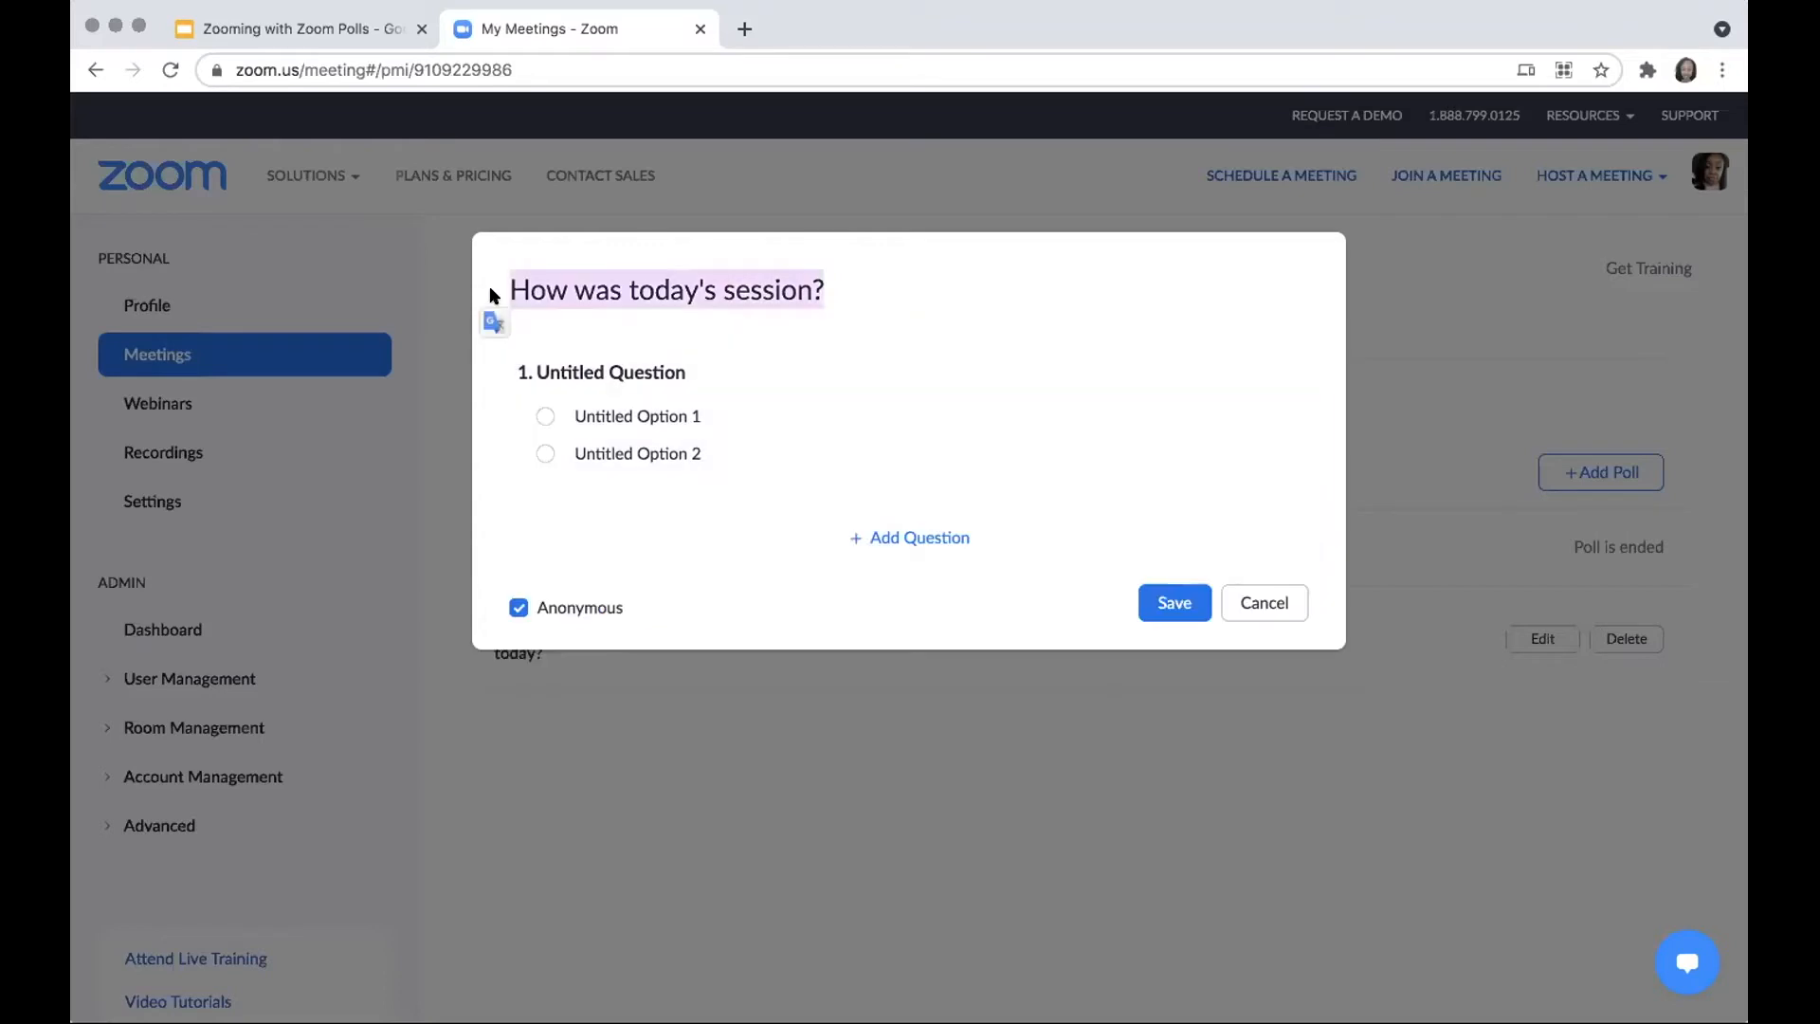
pyautogui.click(713, 372)
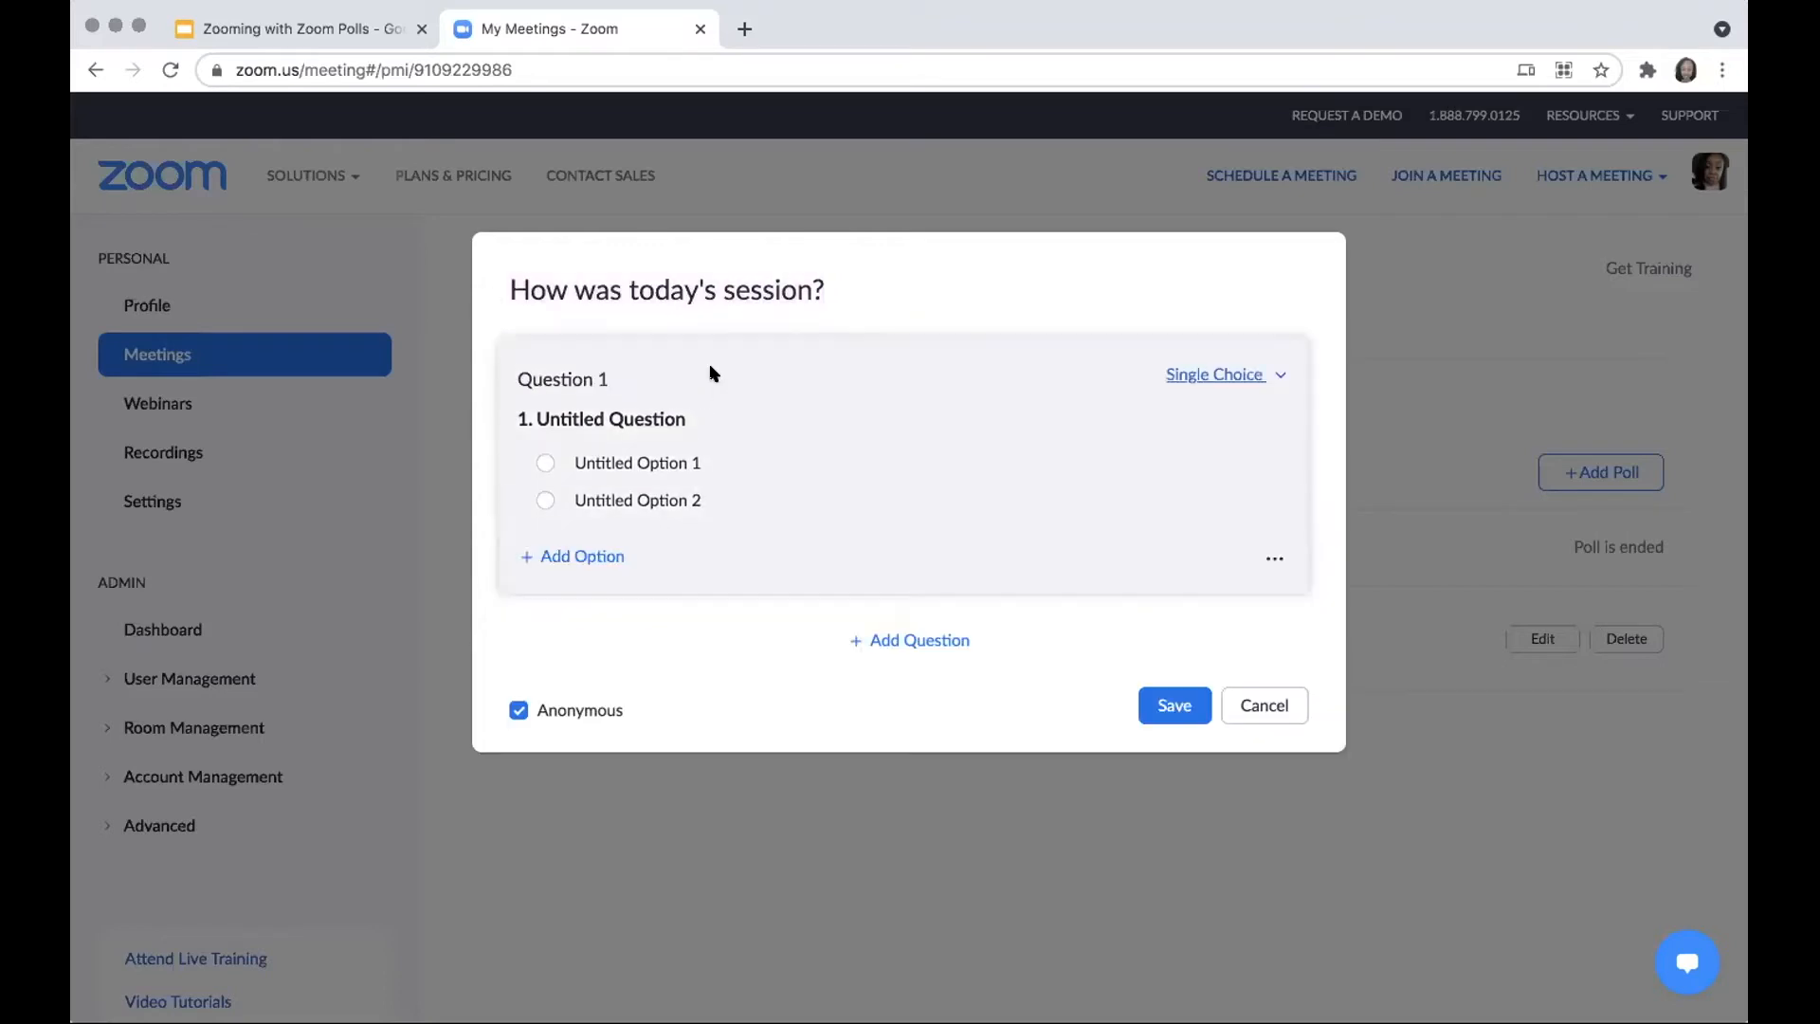
pyautogui.click(669, 420)
pyautogui.write('How are you feeling today?')
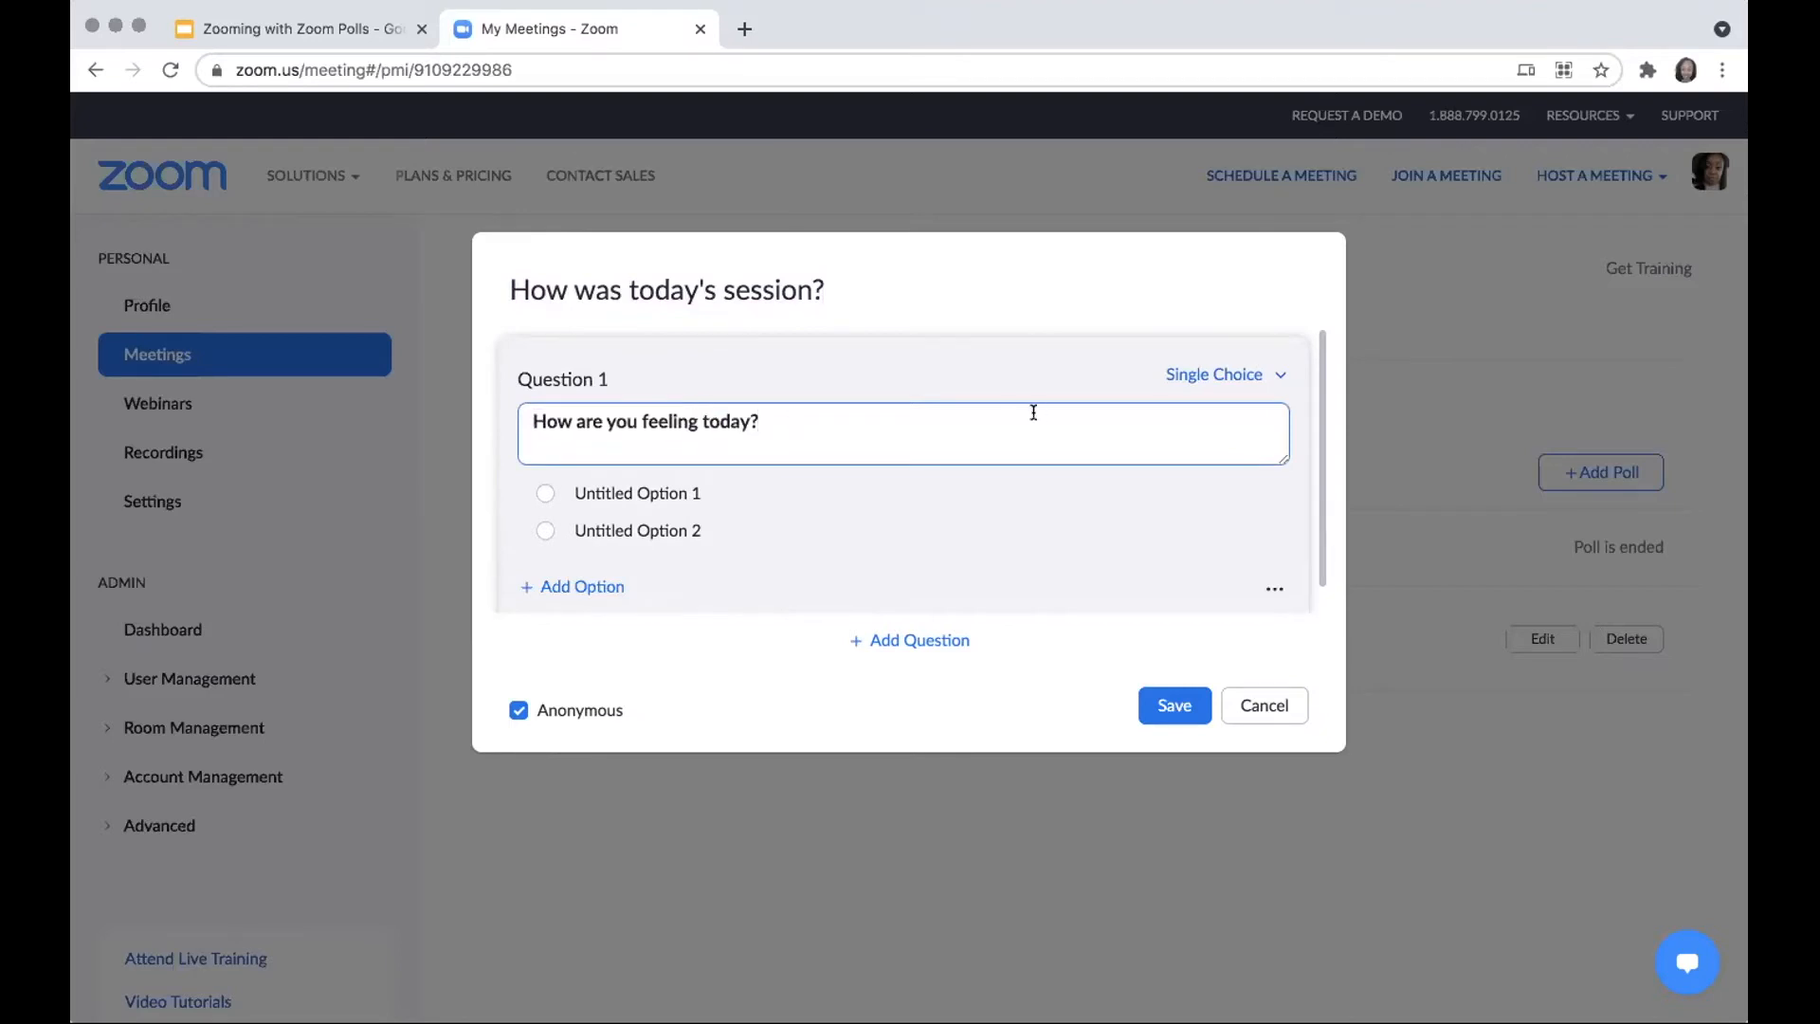
# Step: Replace the text of question 1 with "How was today's session?"
pyautogui.moveTo(761, 420); pyautogui.dragTo(426, 421)
pyautogui.write('How')
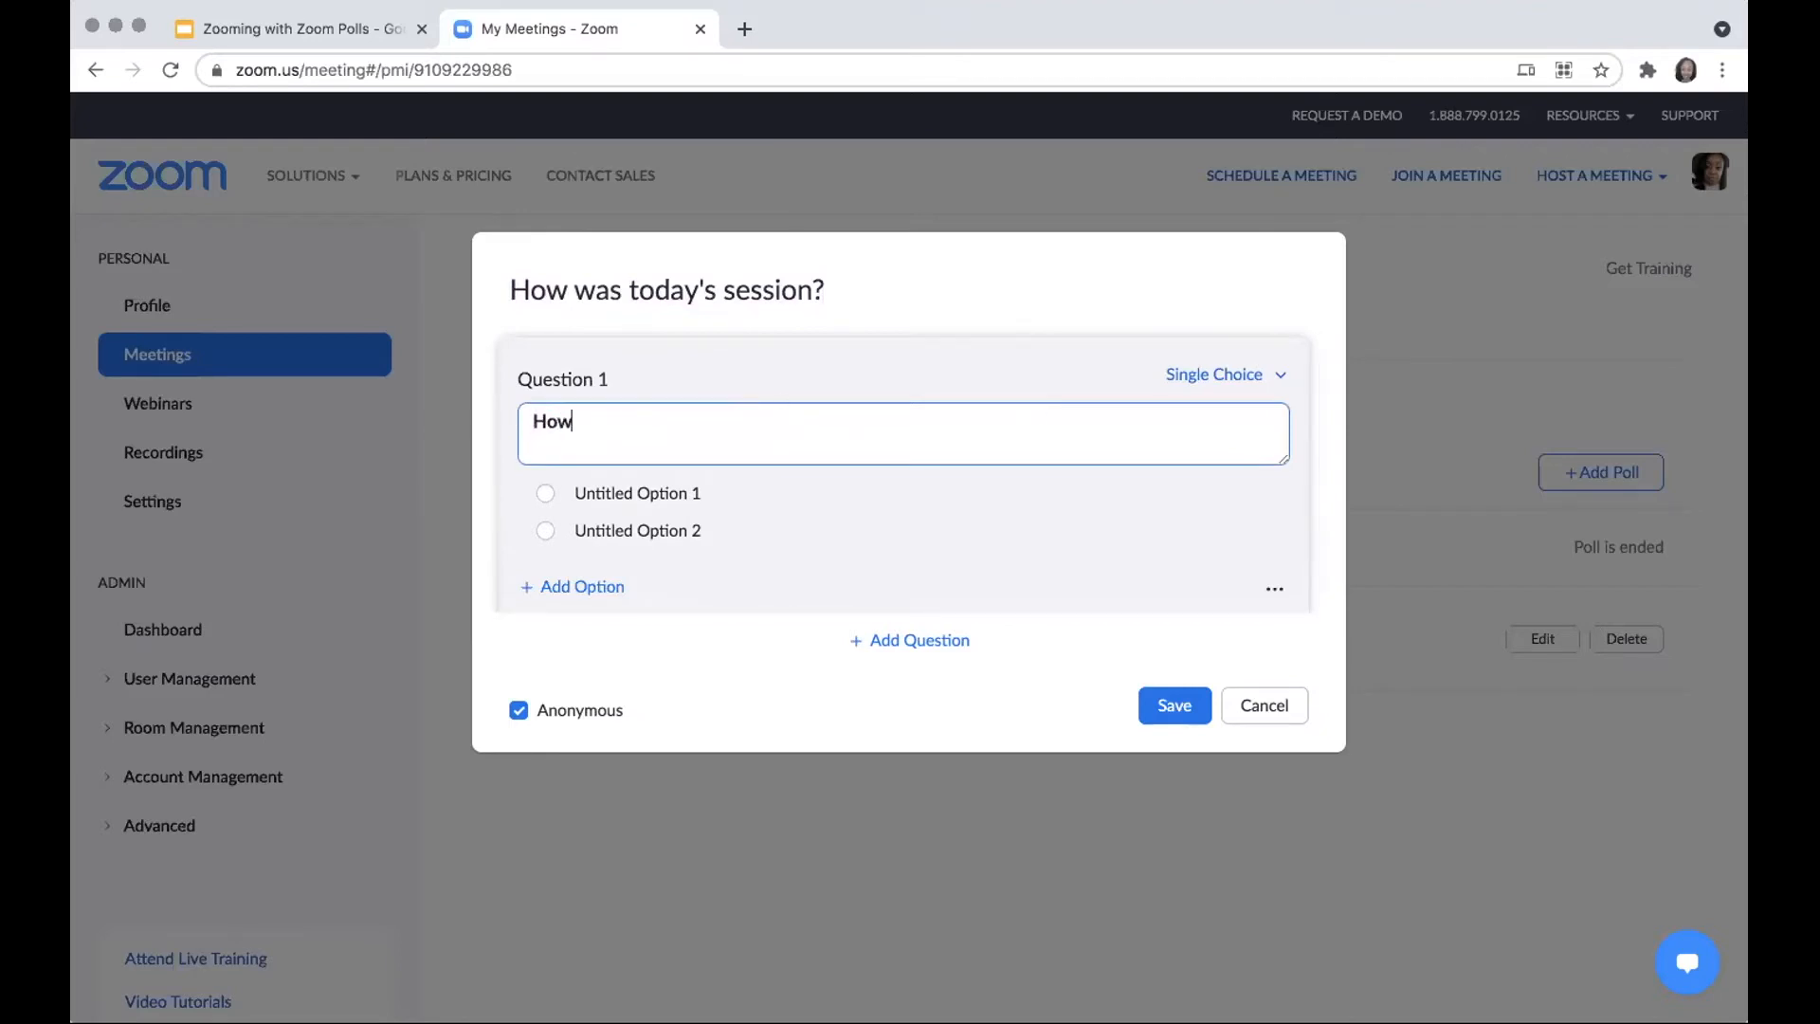
pyautogui.write(" was today's session?")
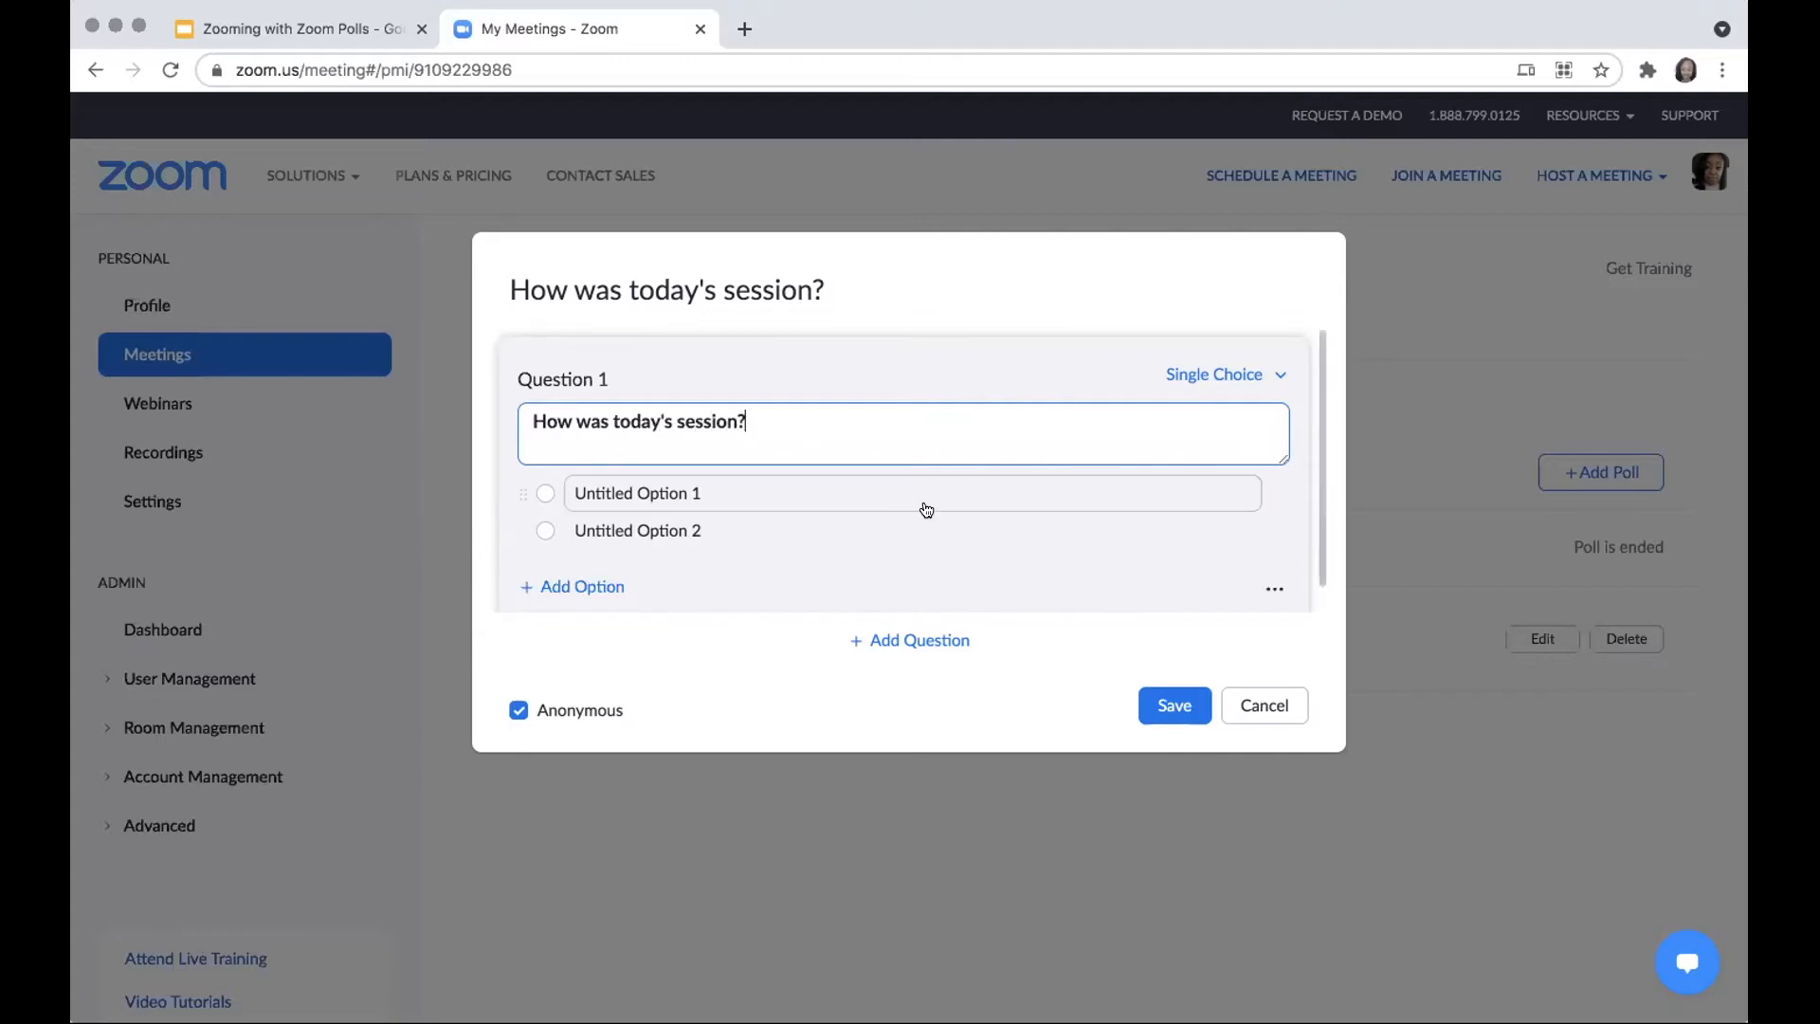
pyautogui.click(926, 508)
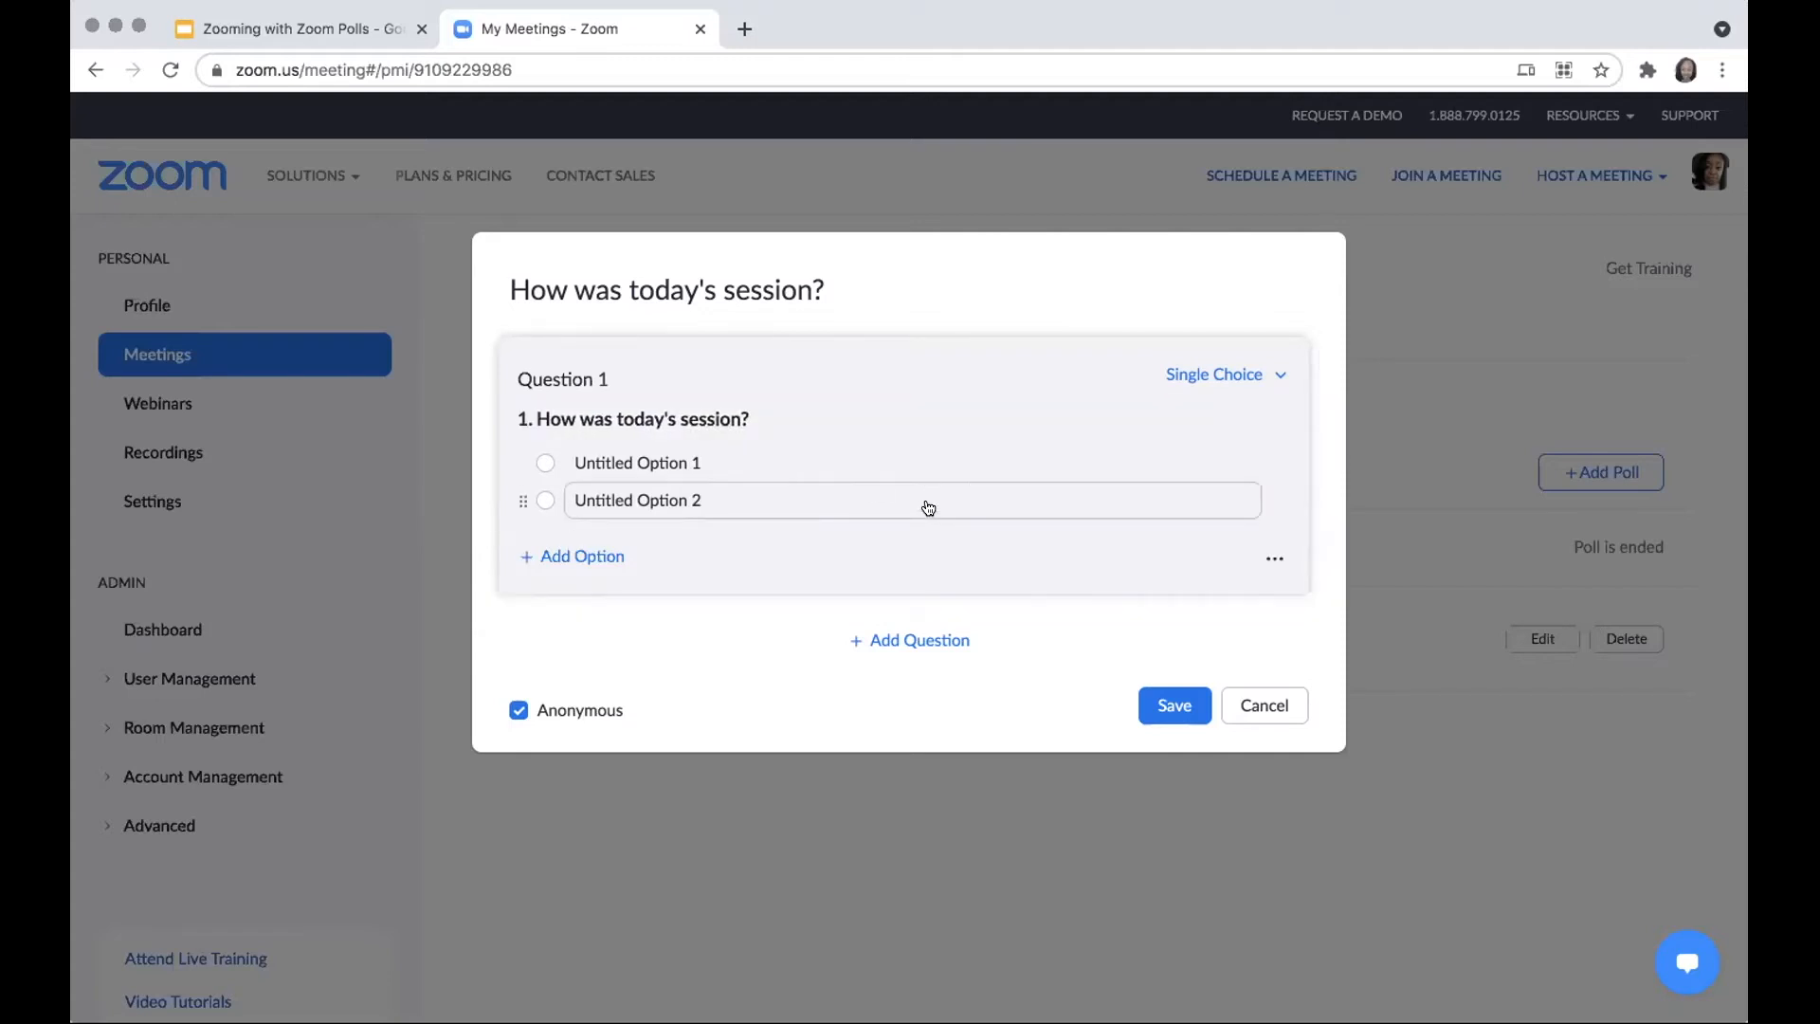
# Step: View the available question types, keep single choice, and set the first answer option to "Great"
pyautogui.click(1220, 374)
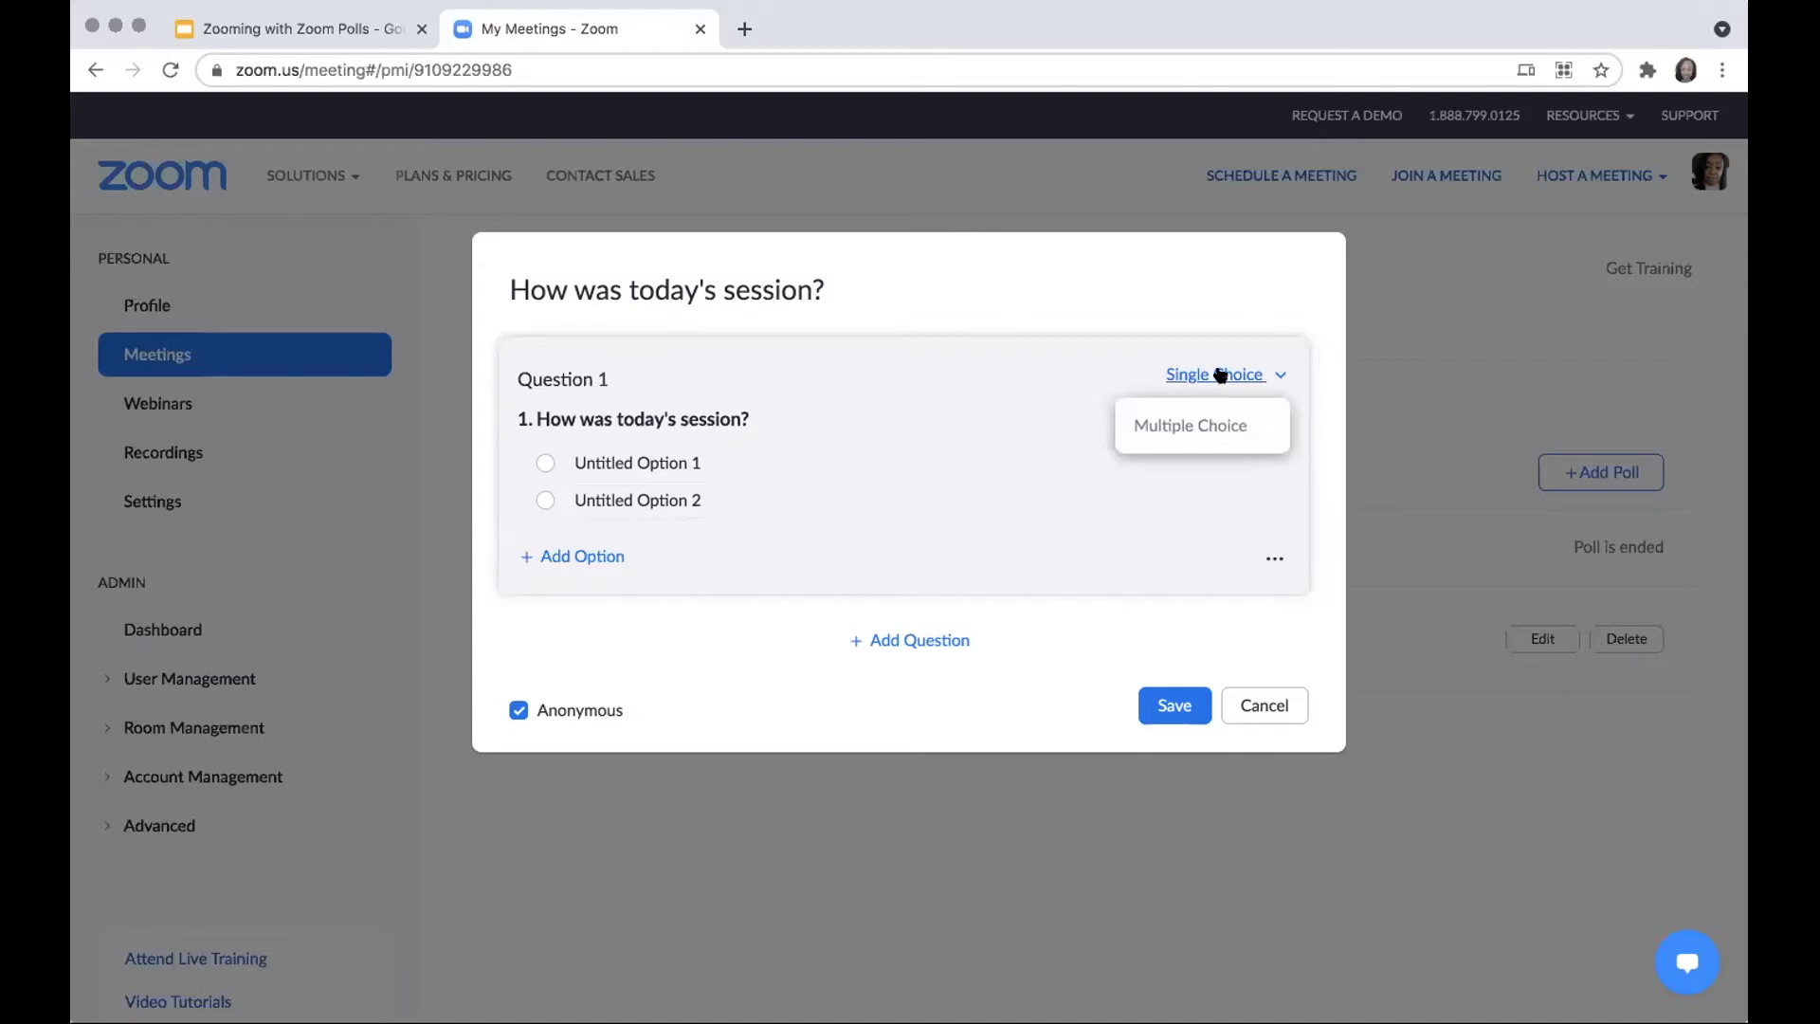
pyautogui.click(987, 471)
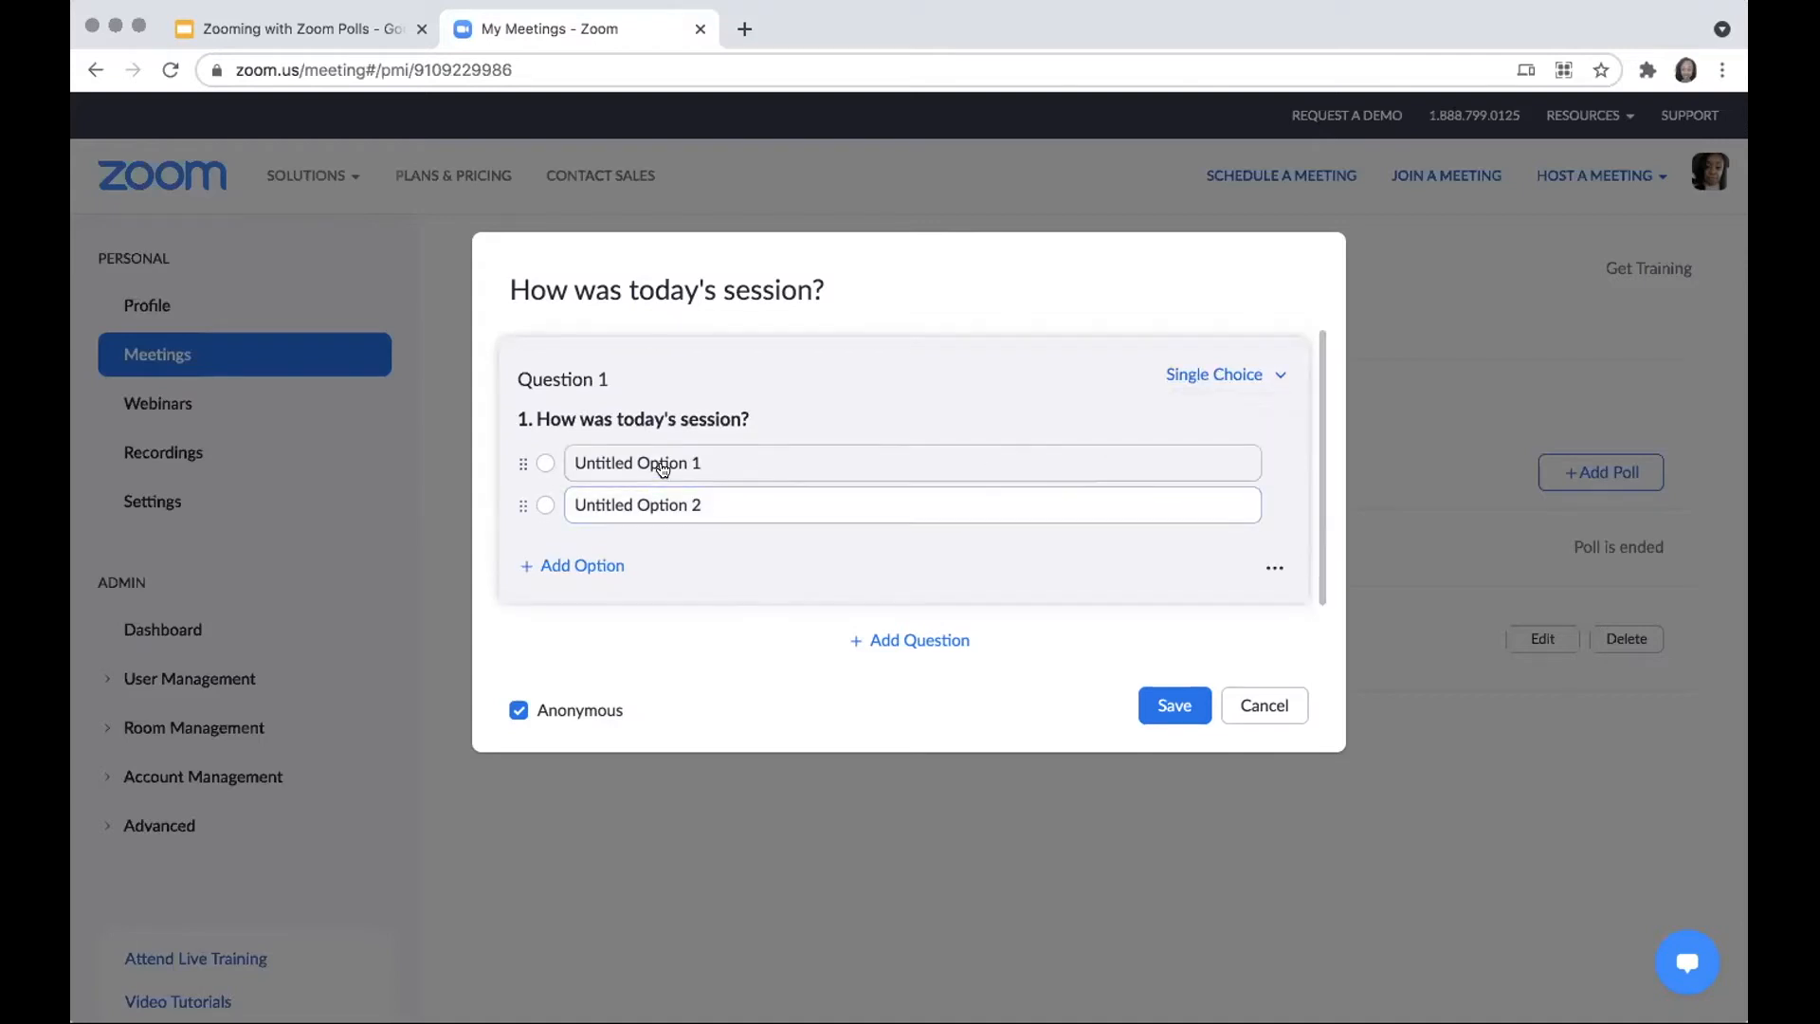
pyautogui.moveTo(731, 464); pyautogui.dragTo(465, 469)
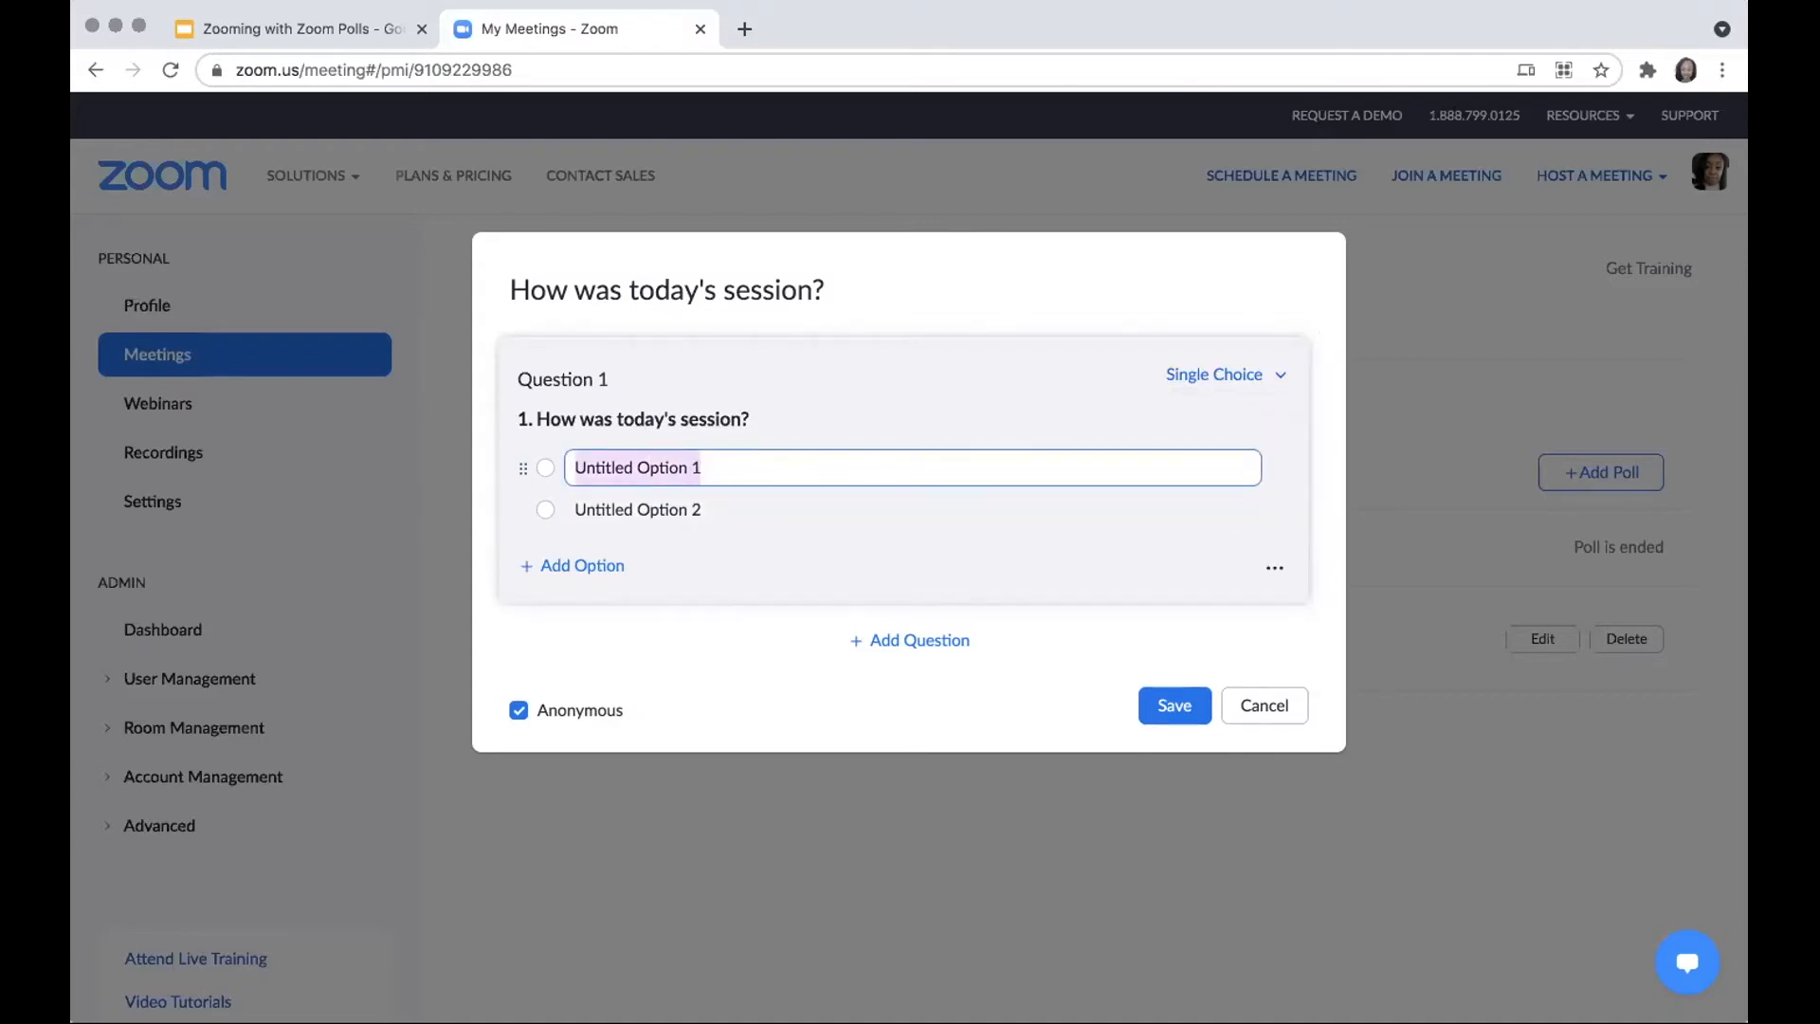
pyautogui.write('Ger')
pyautogui.press('BackSpace')
pyautogui.press('BackSpace')
pyautogui.write('reat')
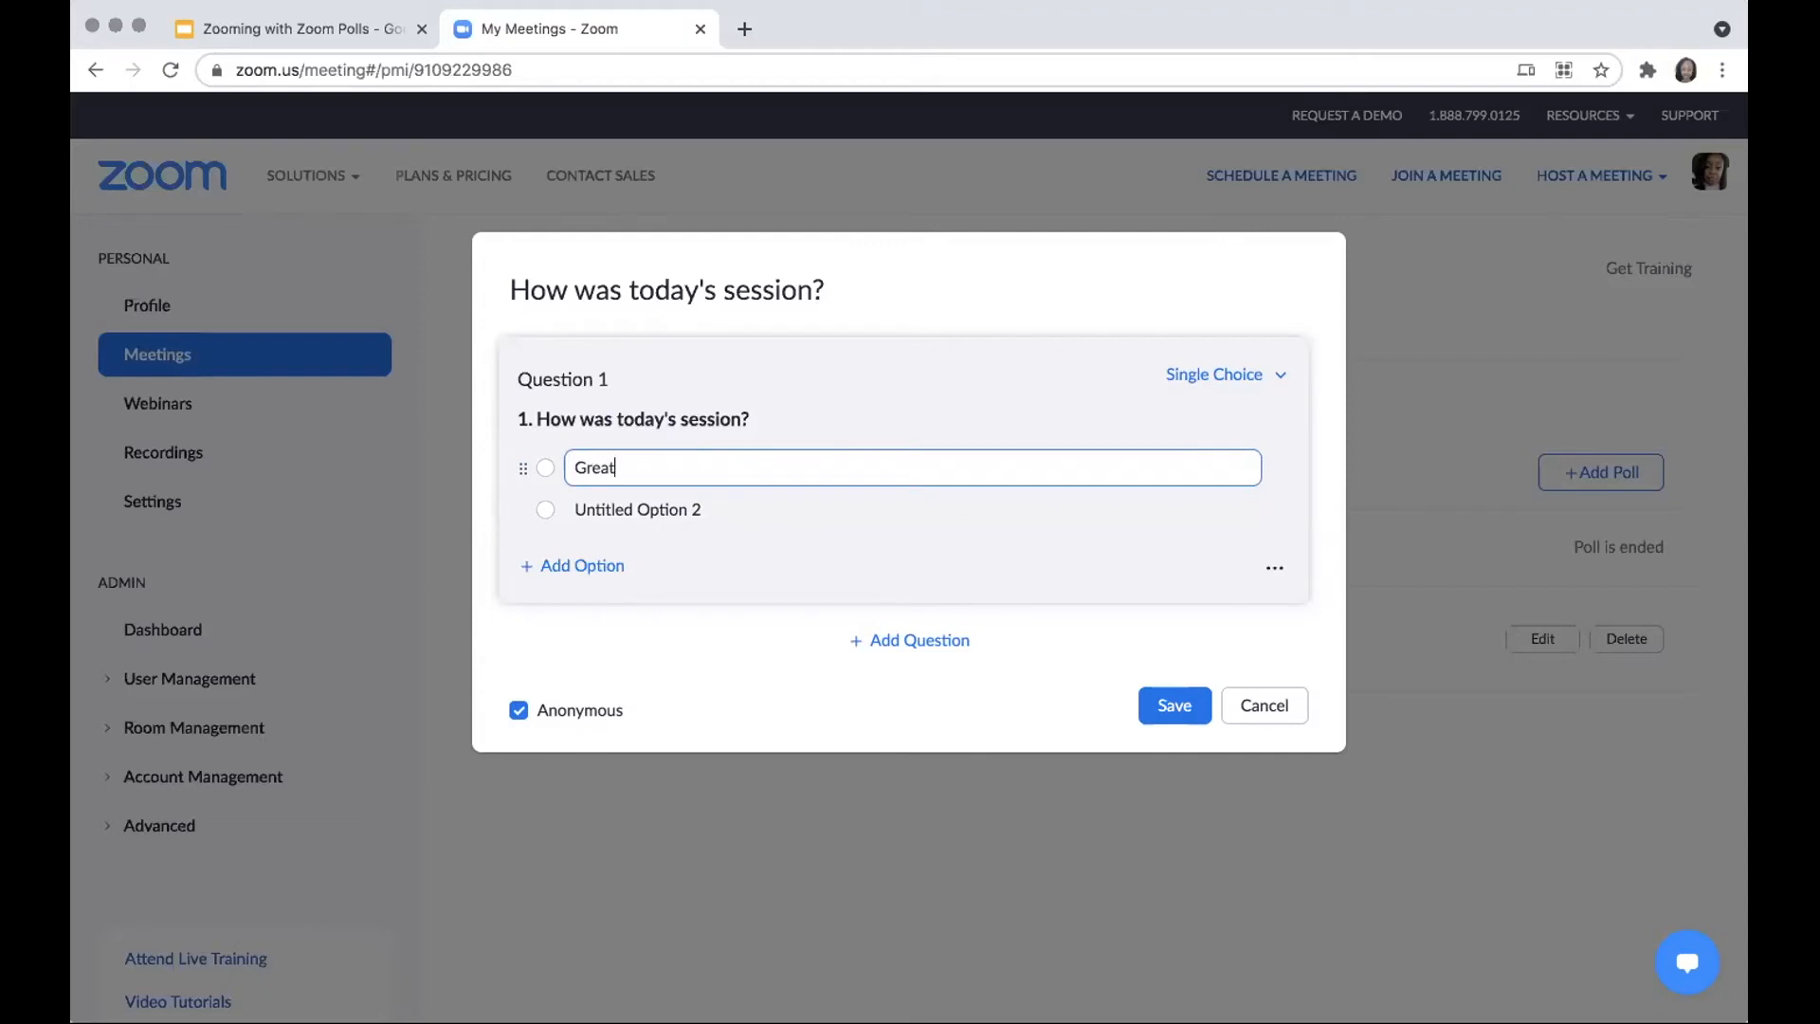
# Step: Set the second answer option to "Great, but I need more support"
pyautogui.click(643, 504)
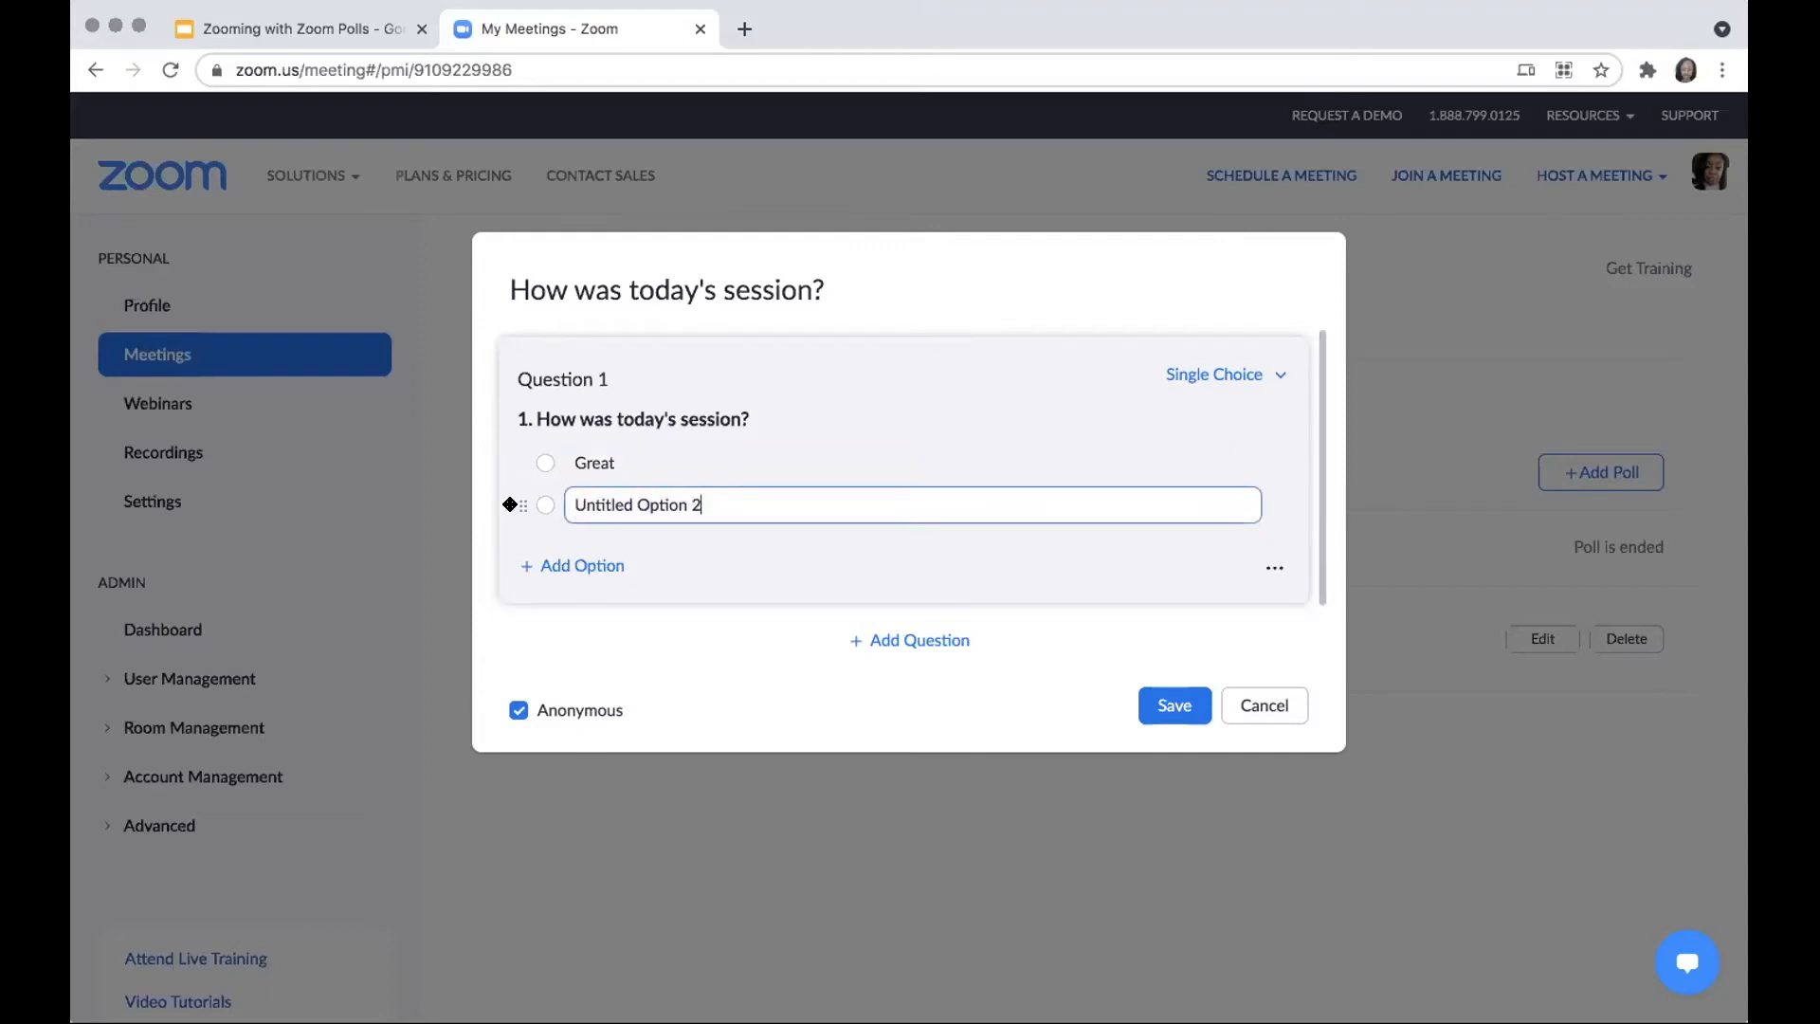
pyautogui.moveTo(697, 503); pyautogui.dragTo(563, 503)
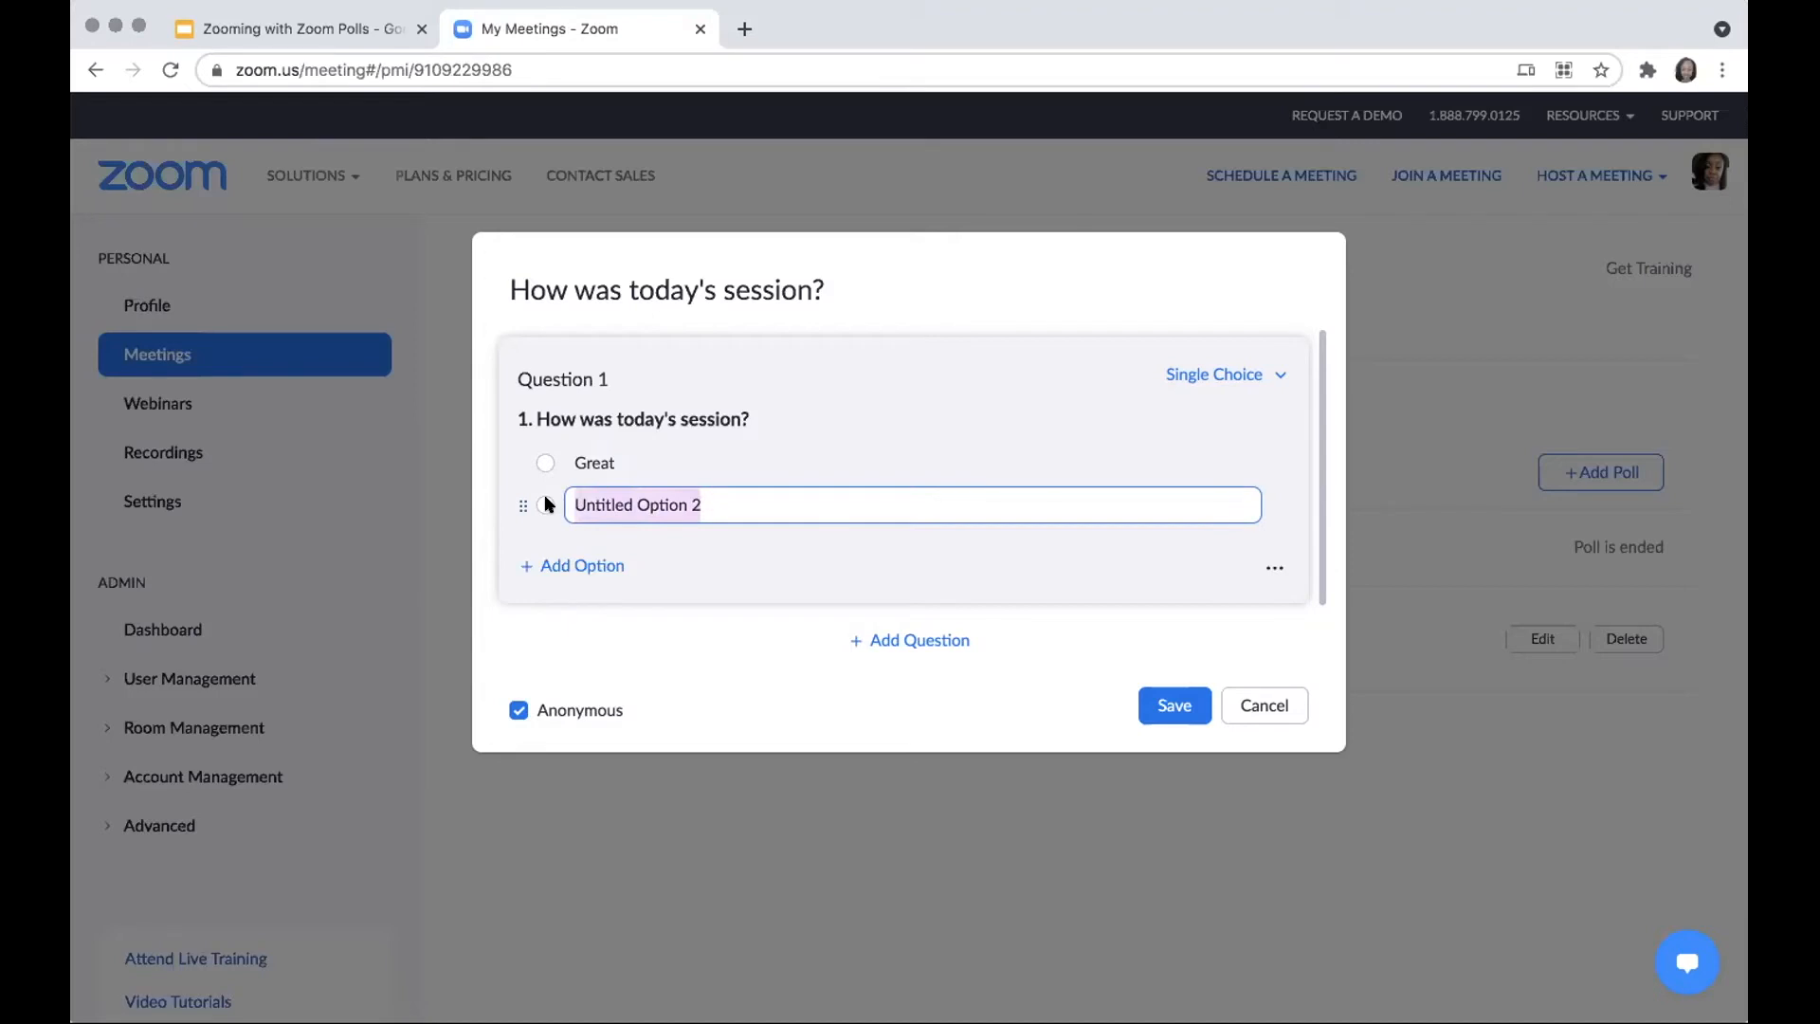
pyautogui.write('Great')
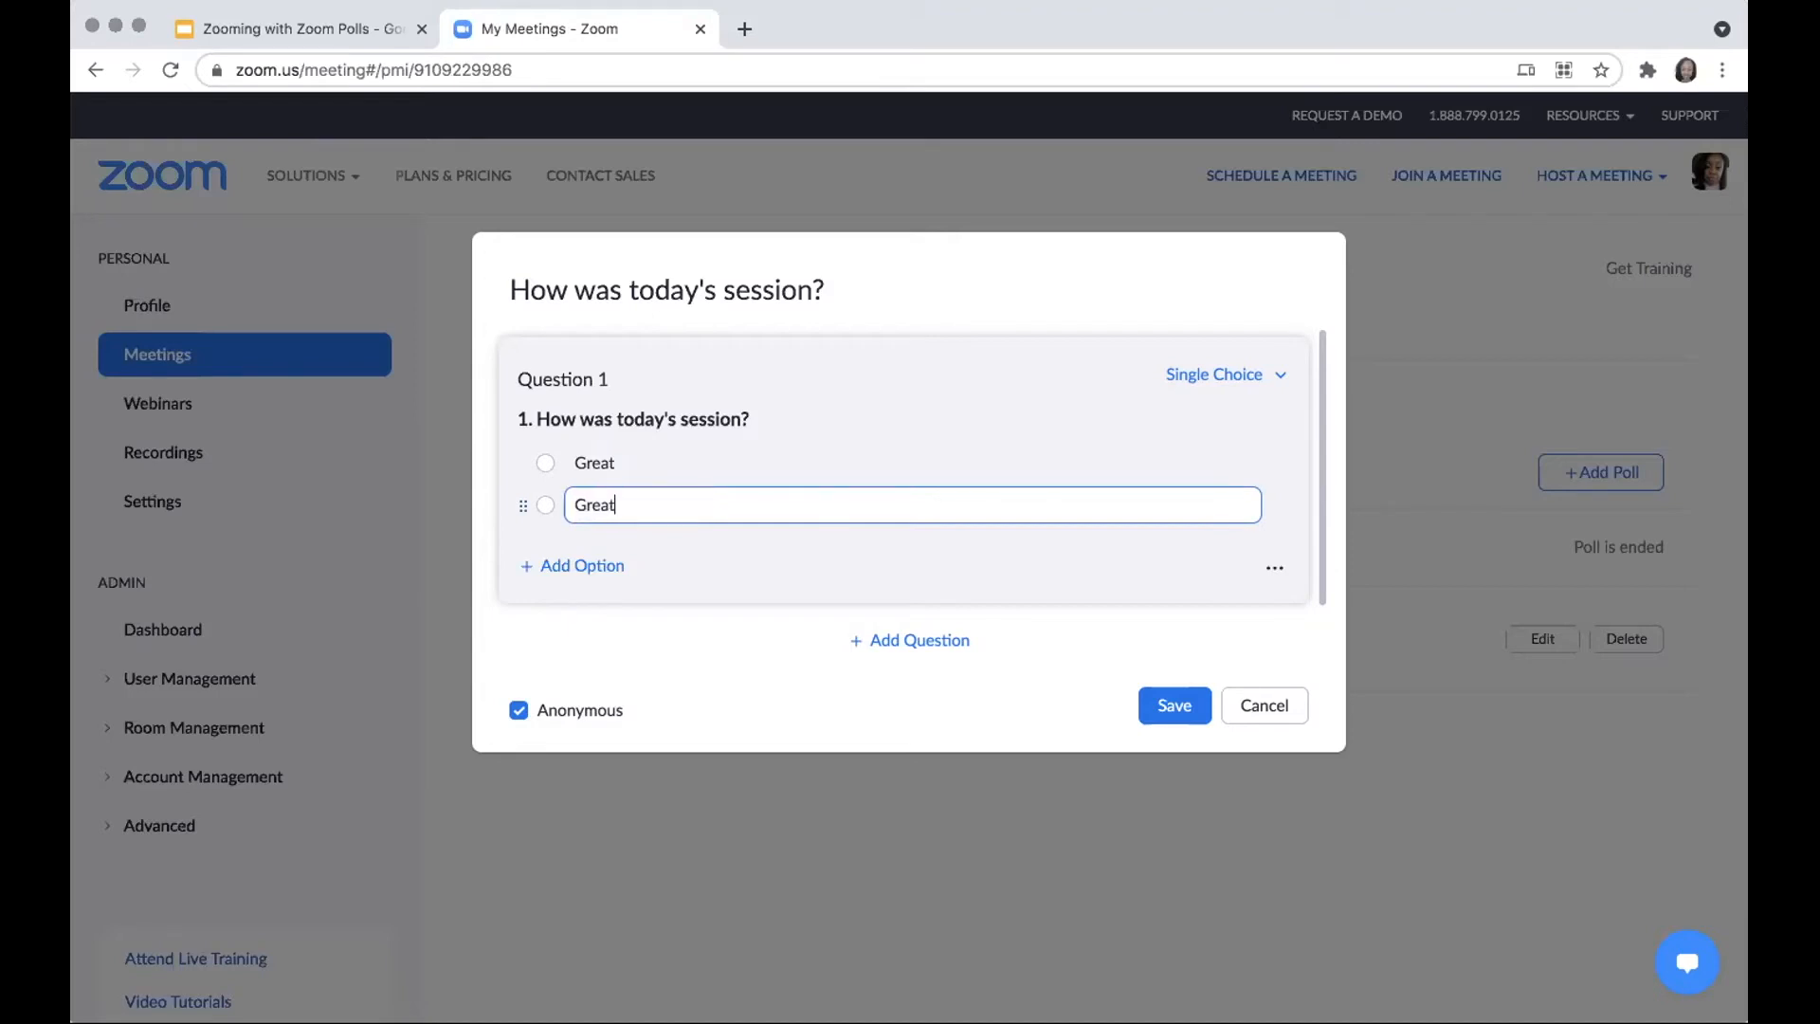
pyautogui.write(', but I need more support')
# Step: Add a third answer option reading "Neutral" and save the anonymous poll
pyautogui.click(574, 565)
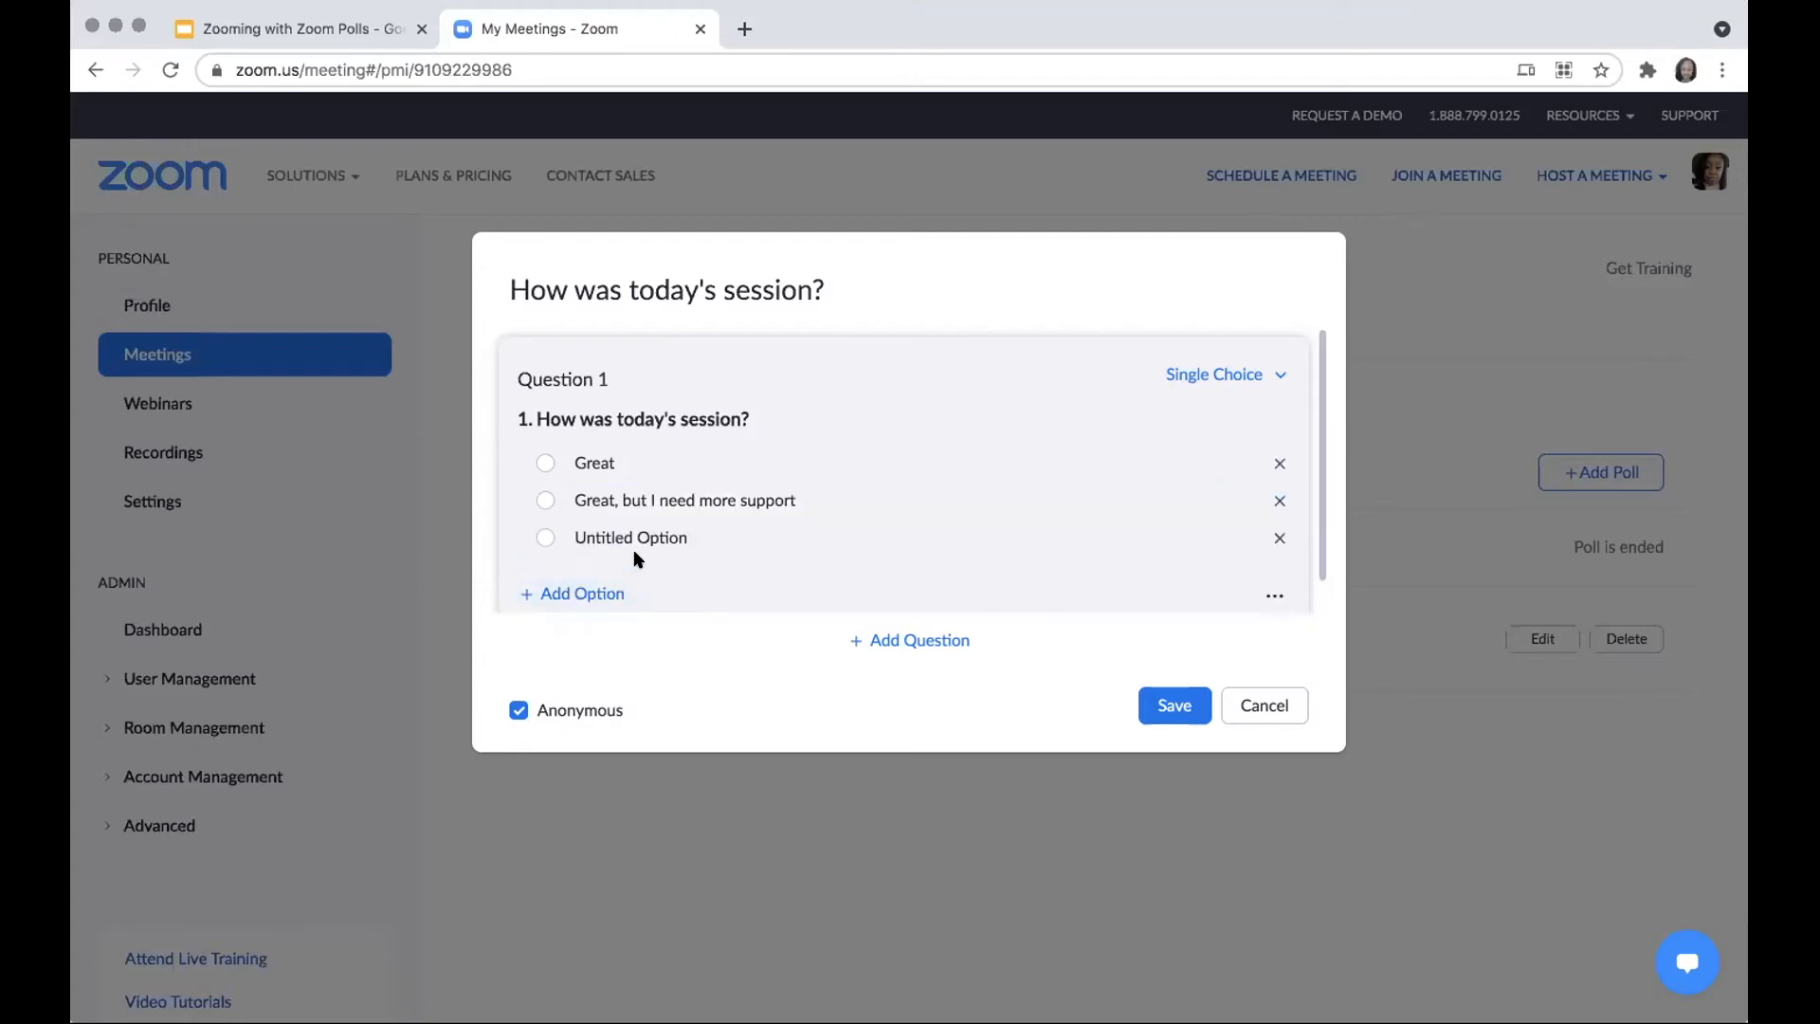
pyautogui.click(640, 533)
pyautogui.moveTo(689, 543); pyautogui.dragTo(502, 544)
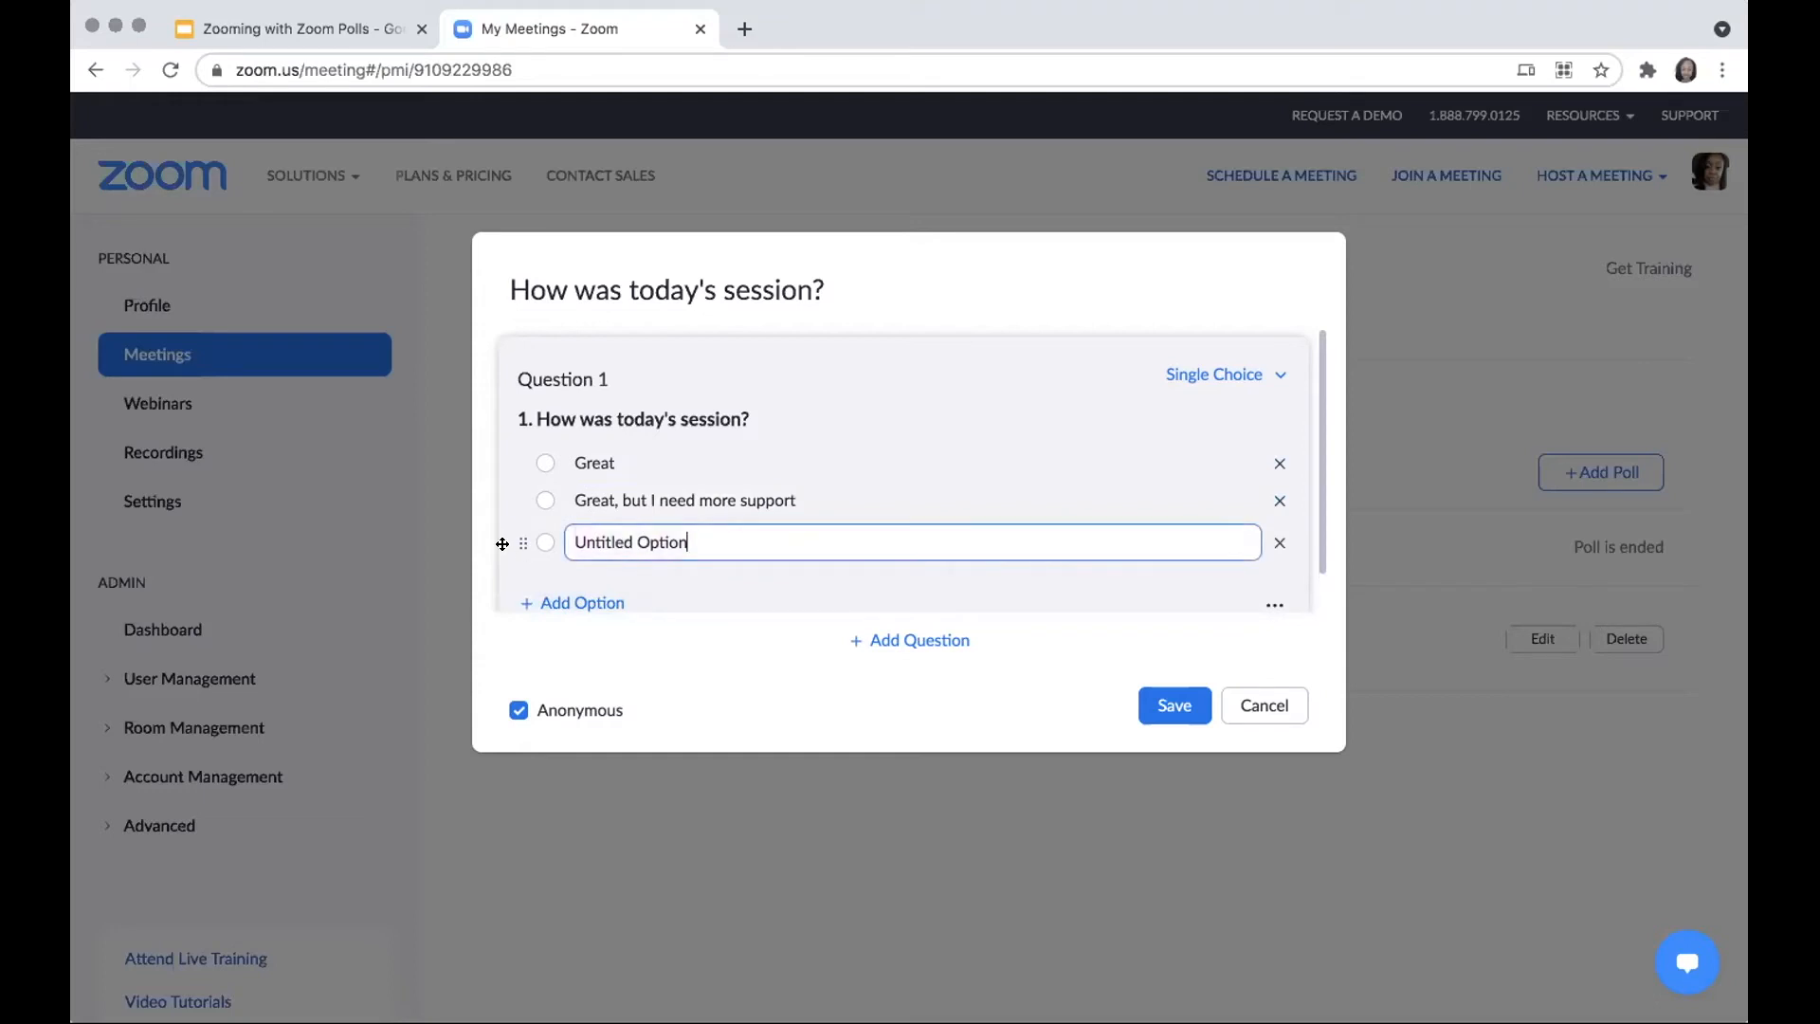
pyautogui.moveTo(699, 542); pyautogui.dragTo(540, 536)
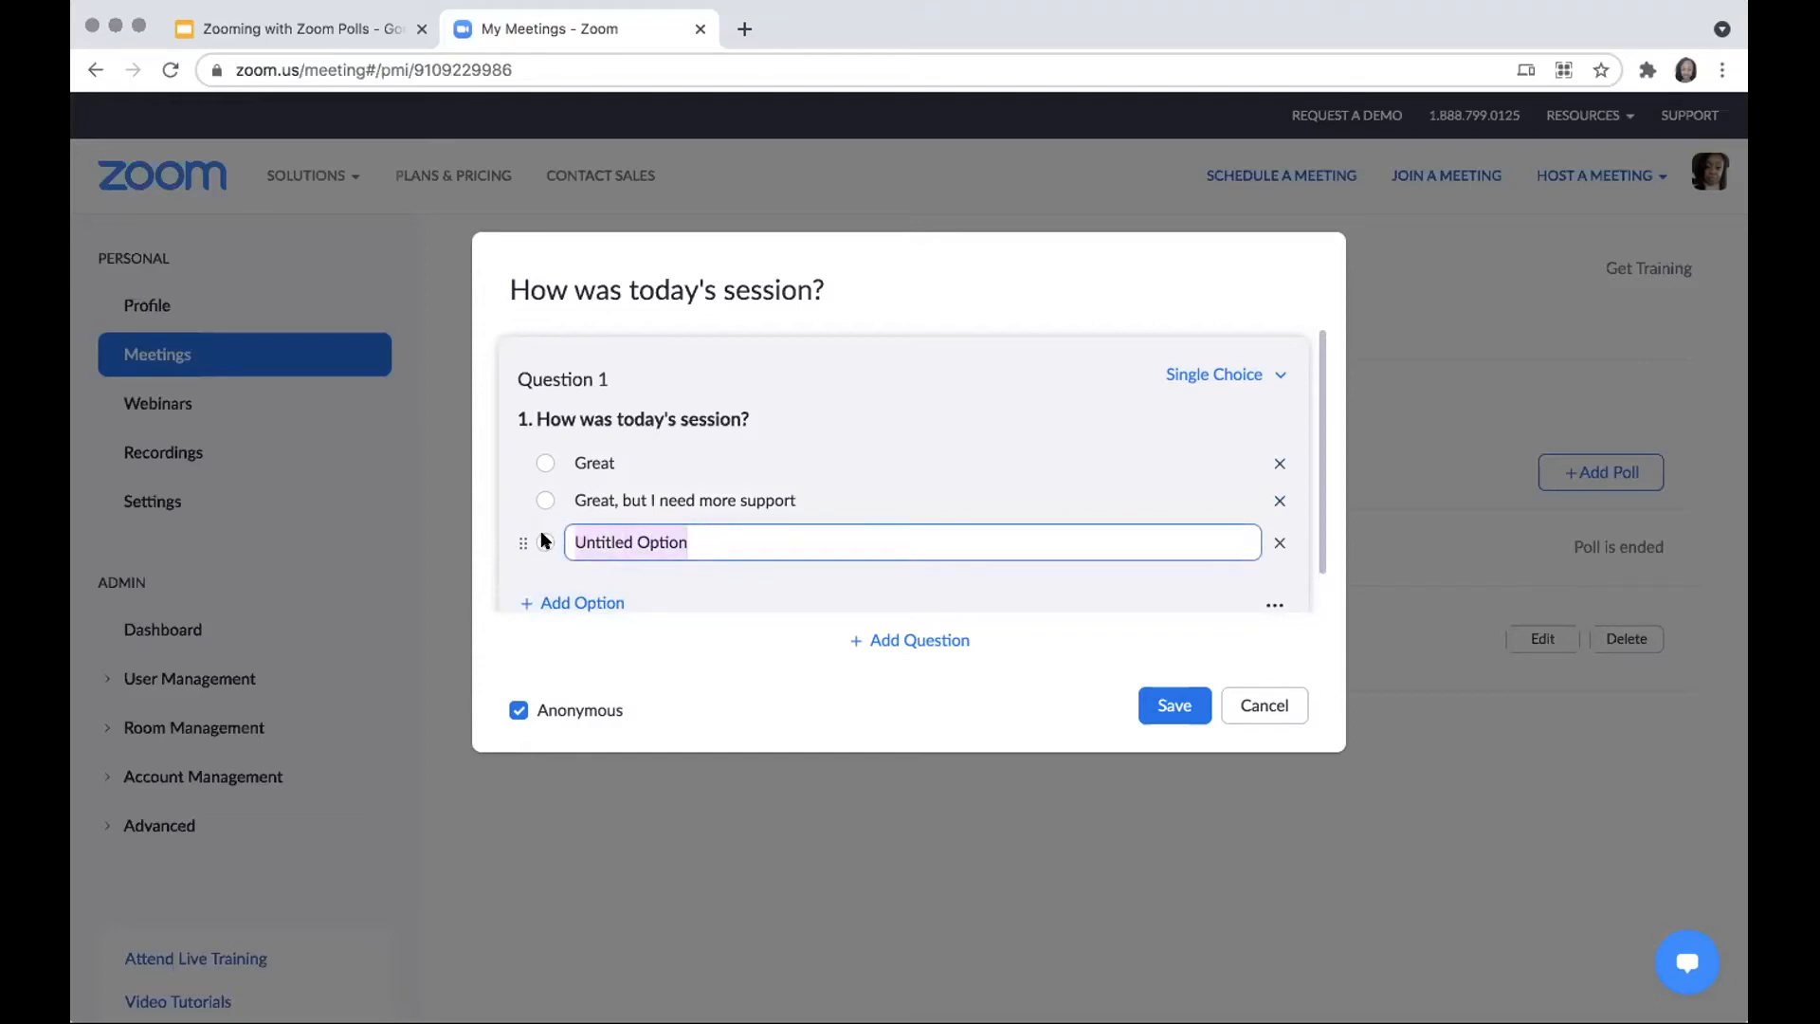
pyautogui.write('Neutral')
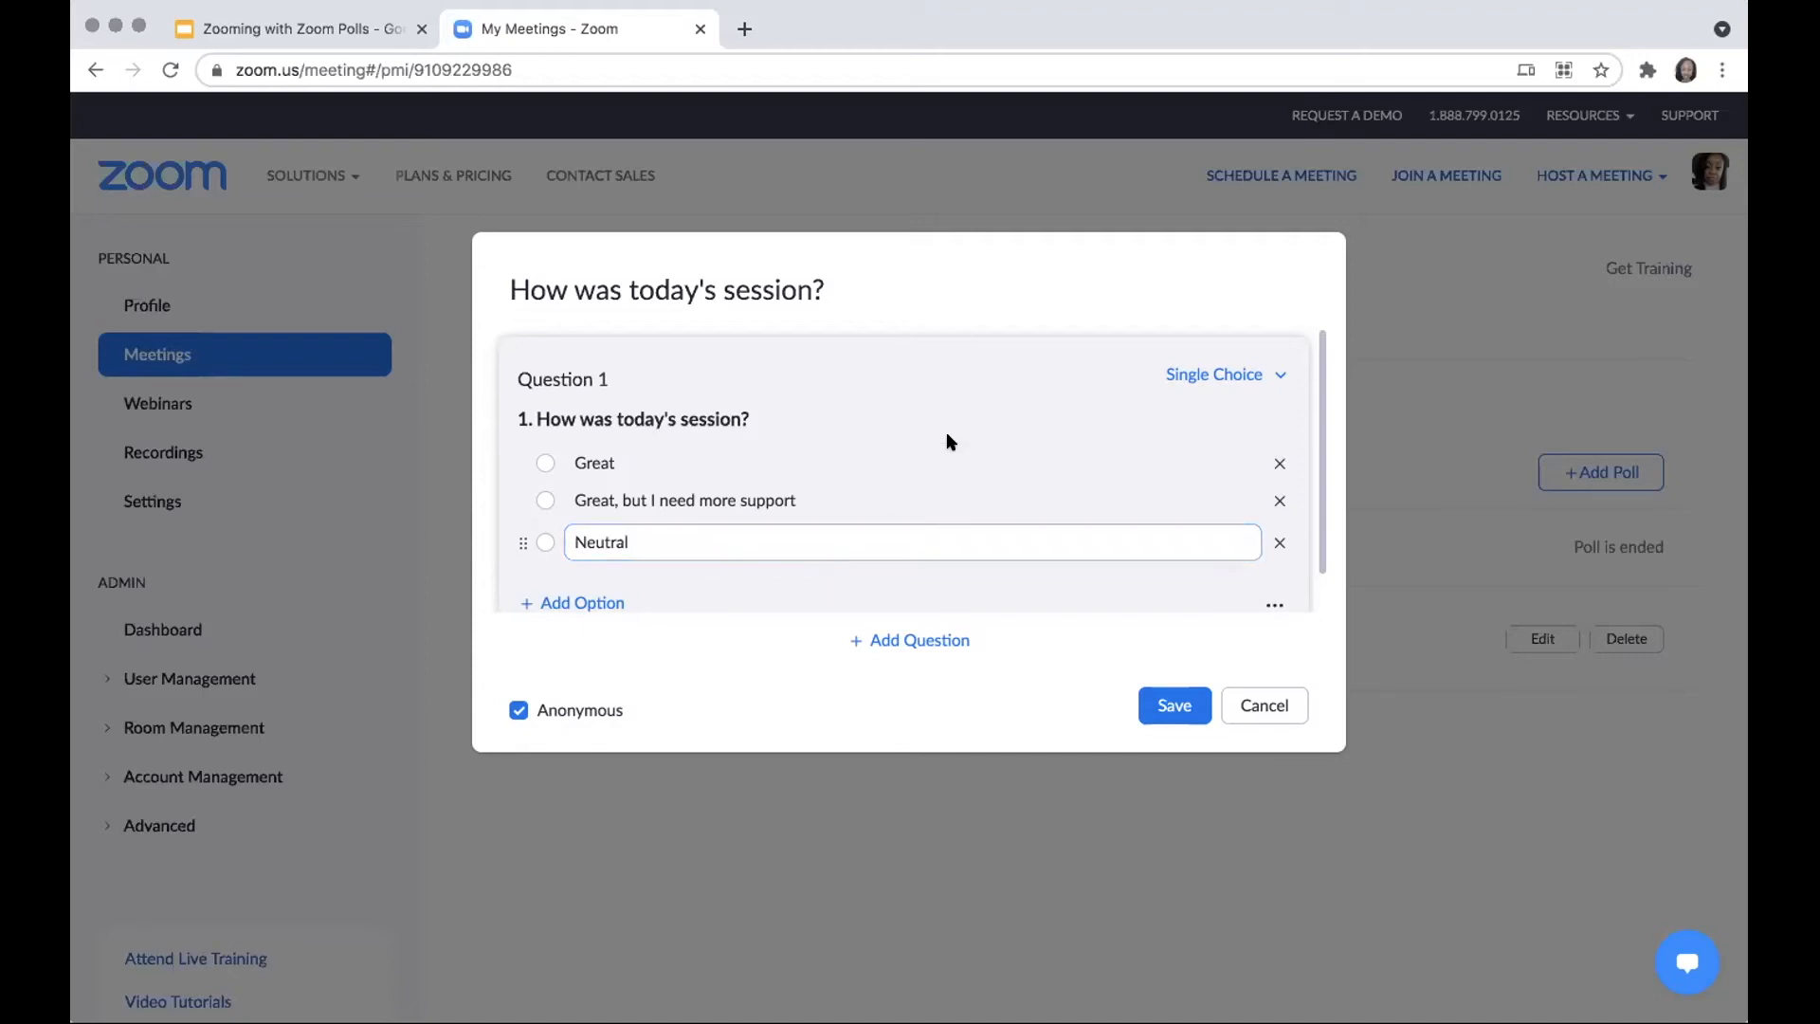
pyautogui.click(978, 314)
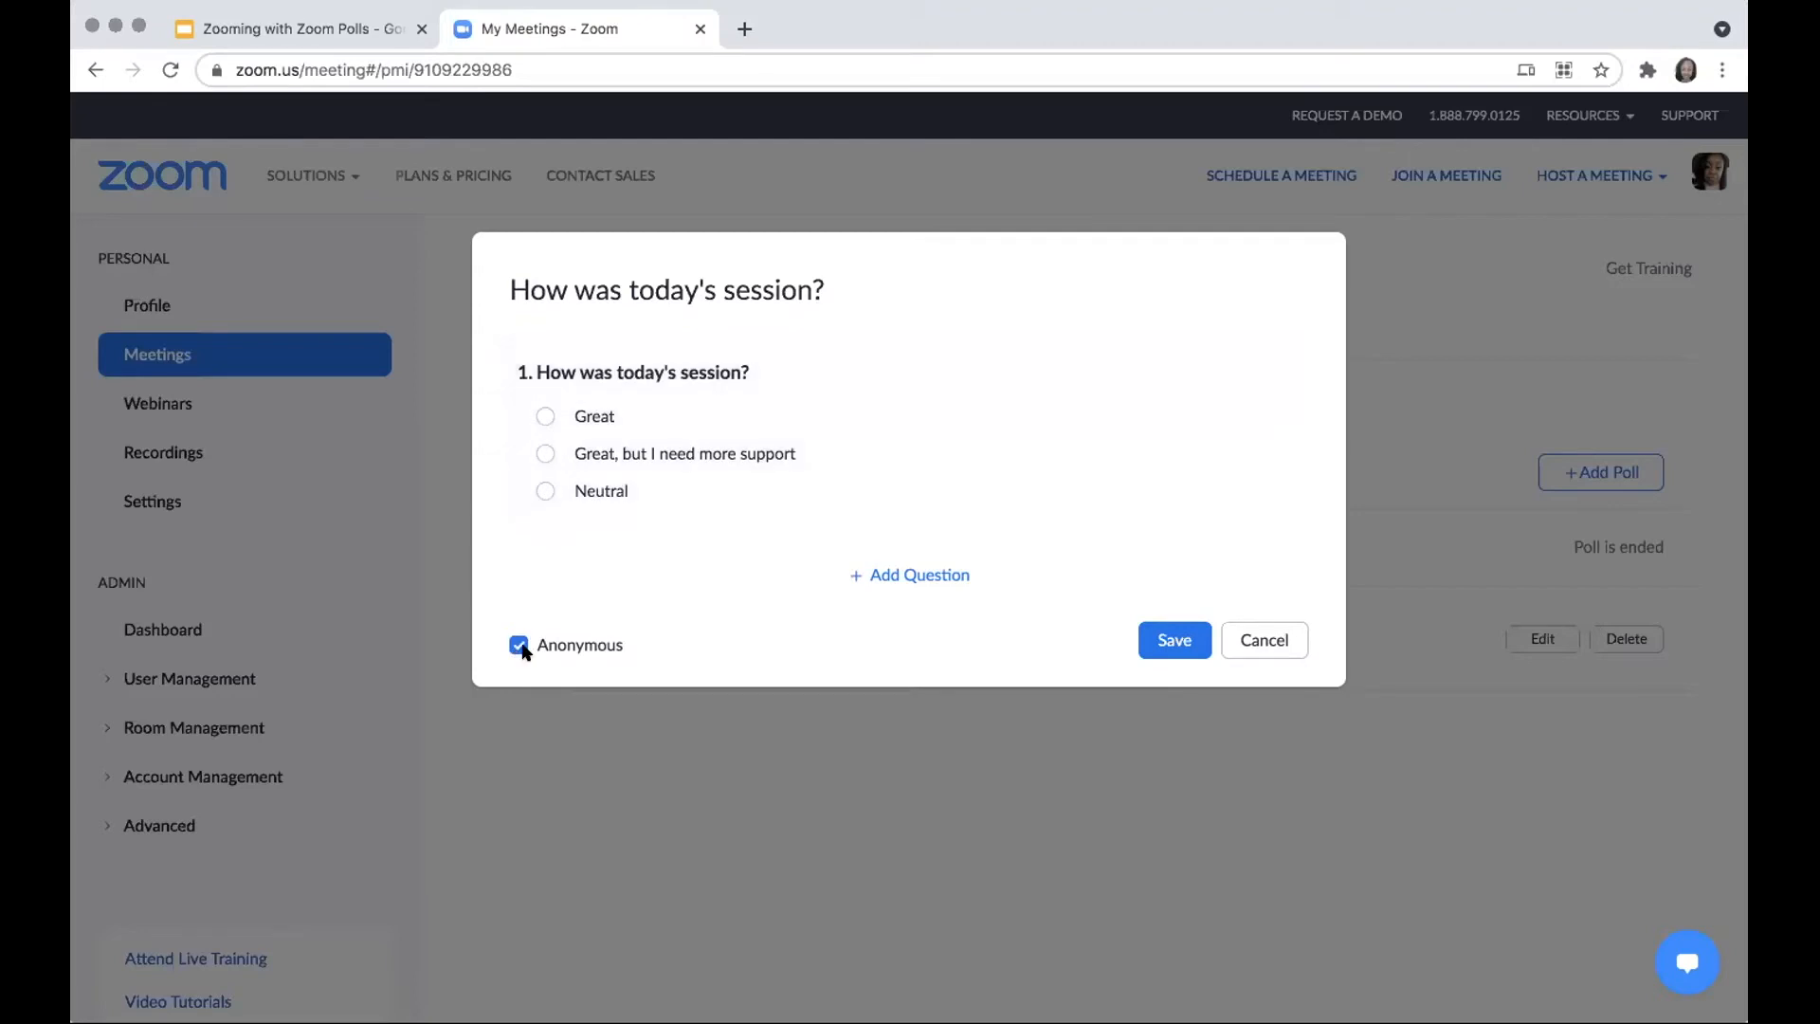
pyautogui.click(1155, 641)
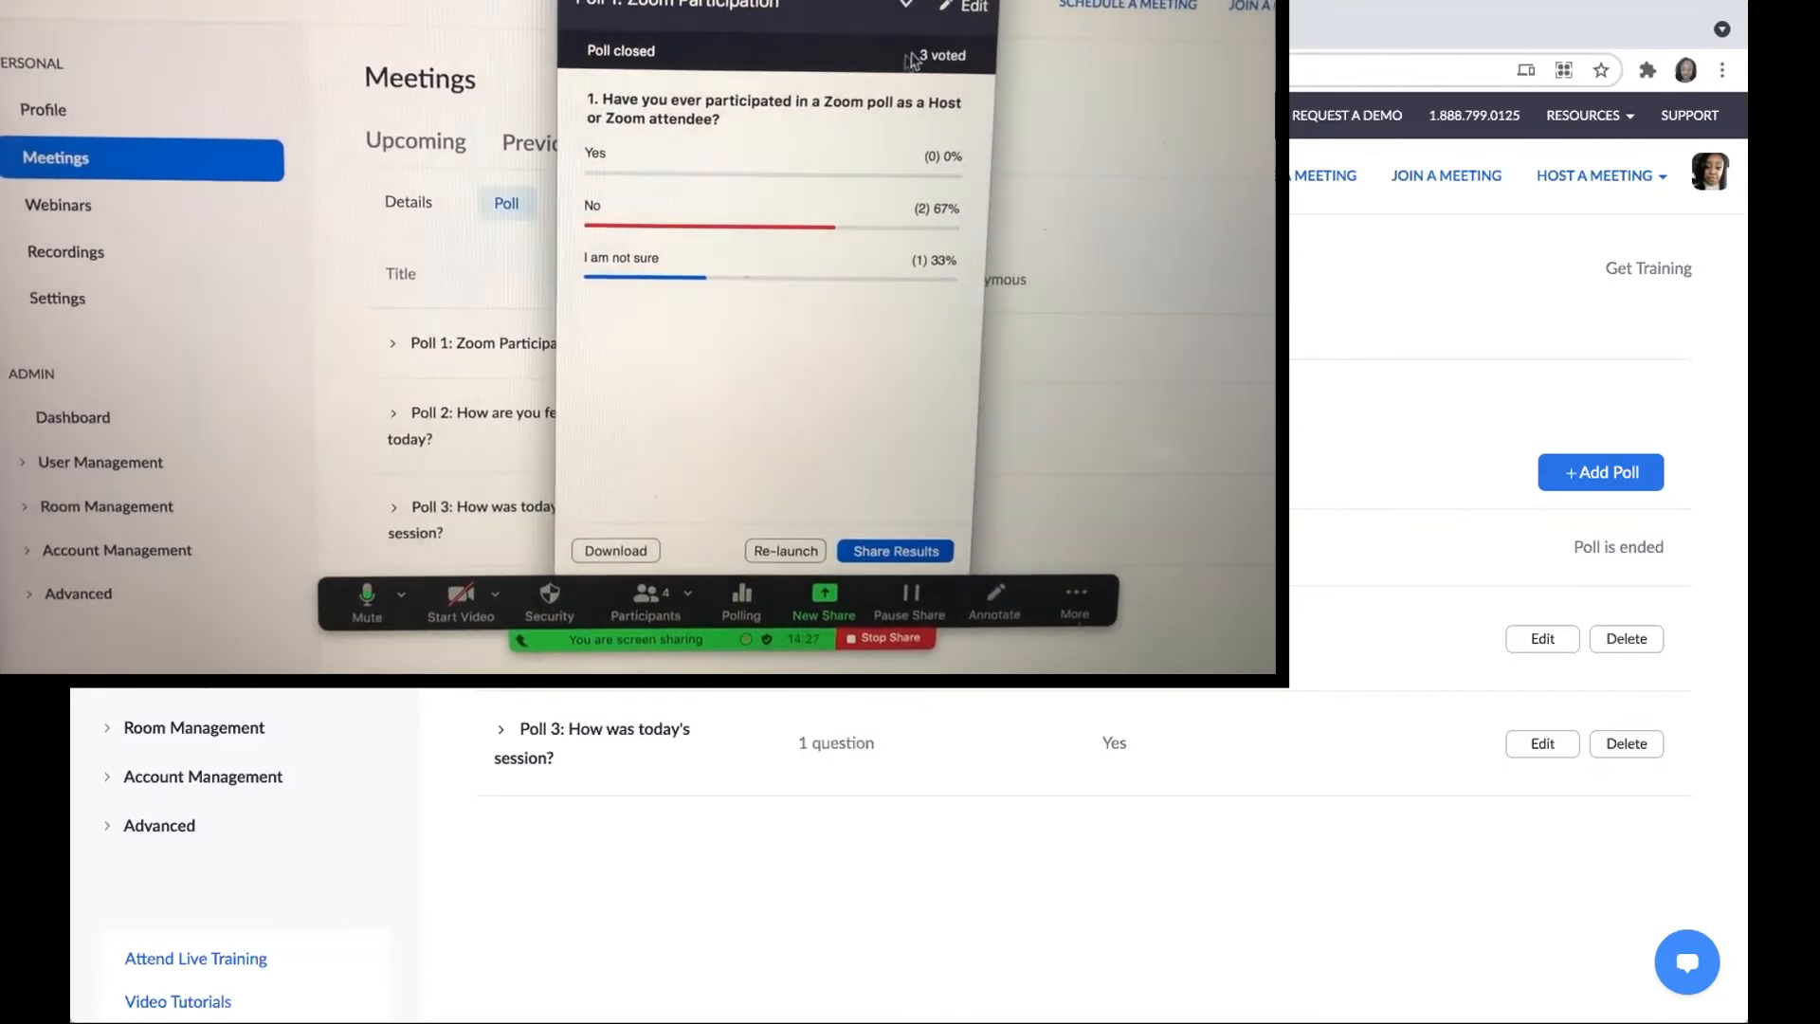
# Step: Go from the in-meeting results of the Zoom Participation poll to the personal room's poll list on the web, and repeat this once
pyautogui.click(980, 20)
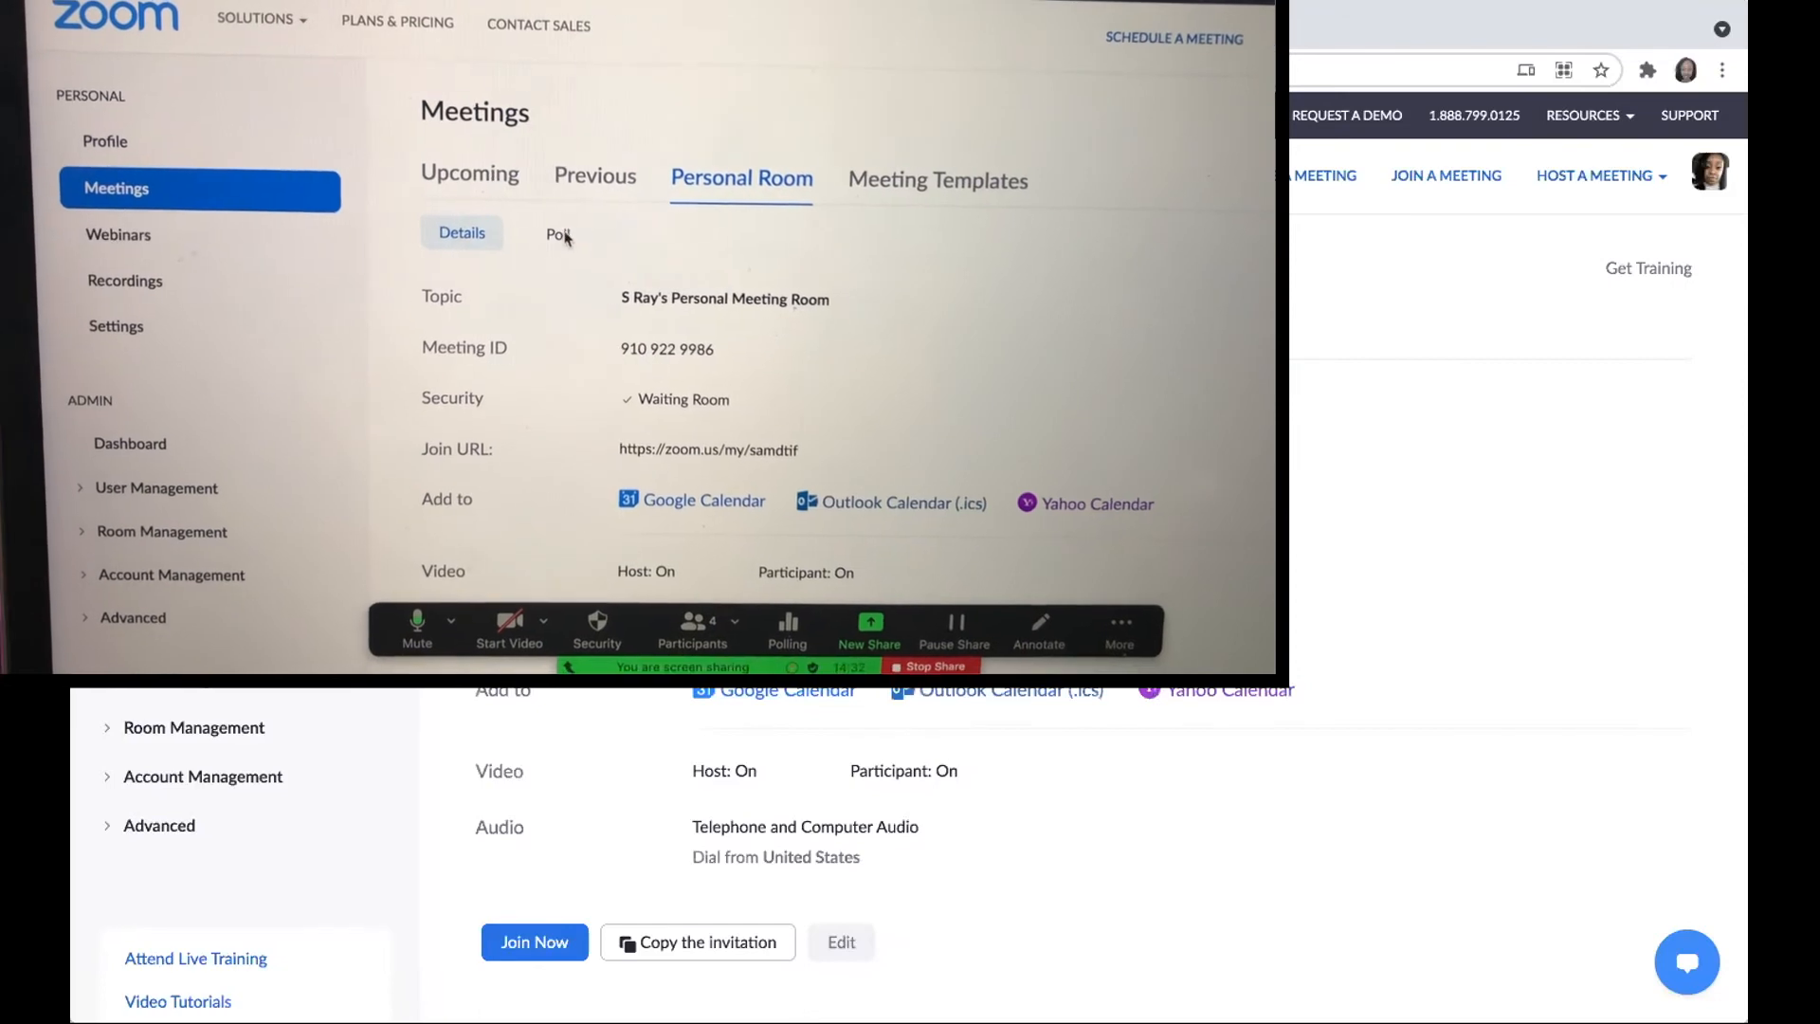
pyautogui.click(543, 237)
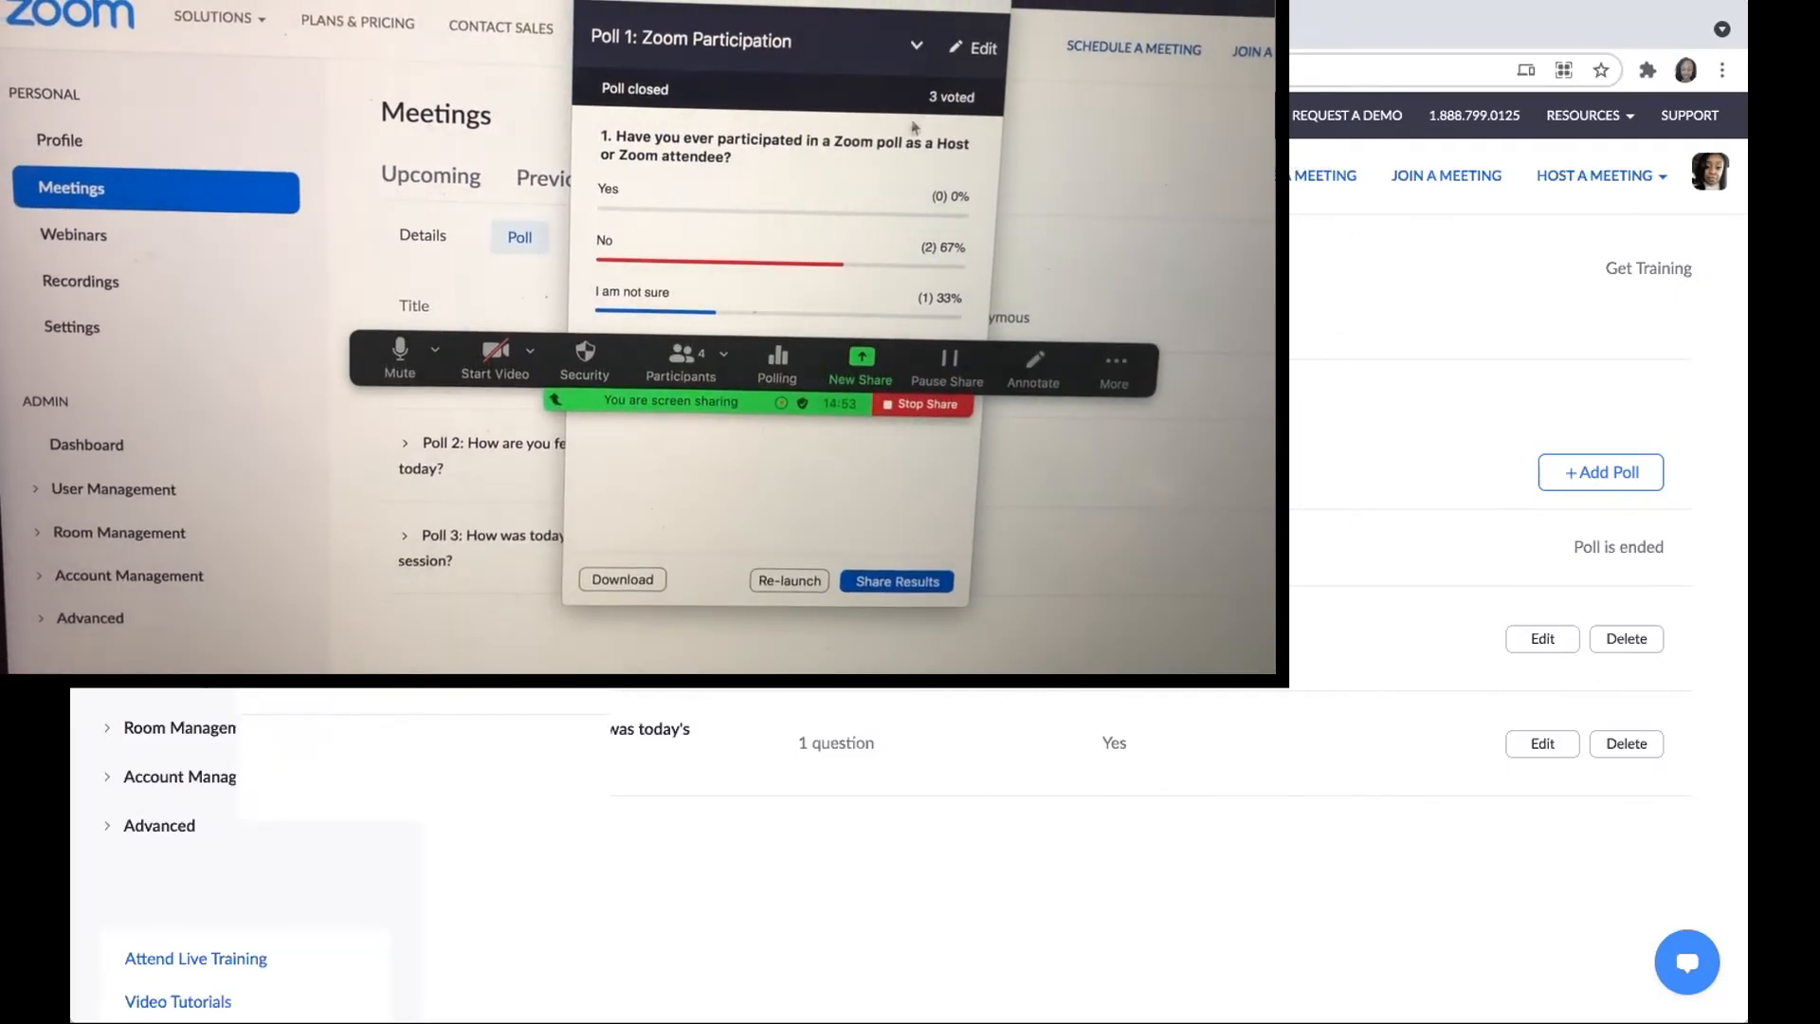
pyautogui.click(982, 47)
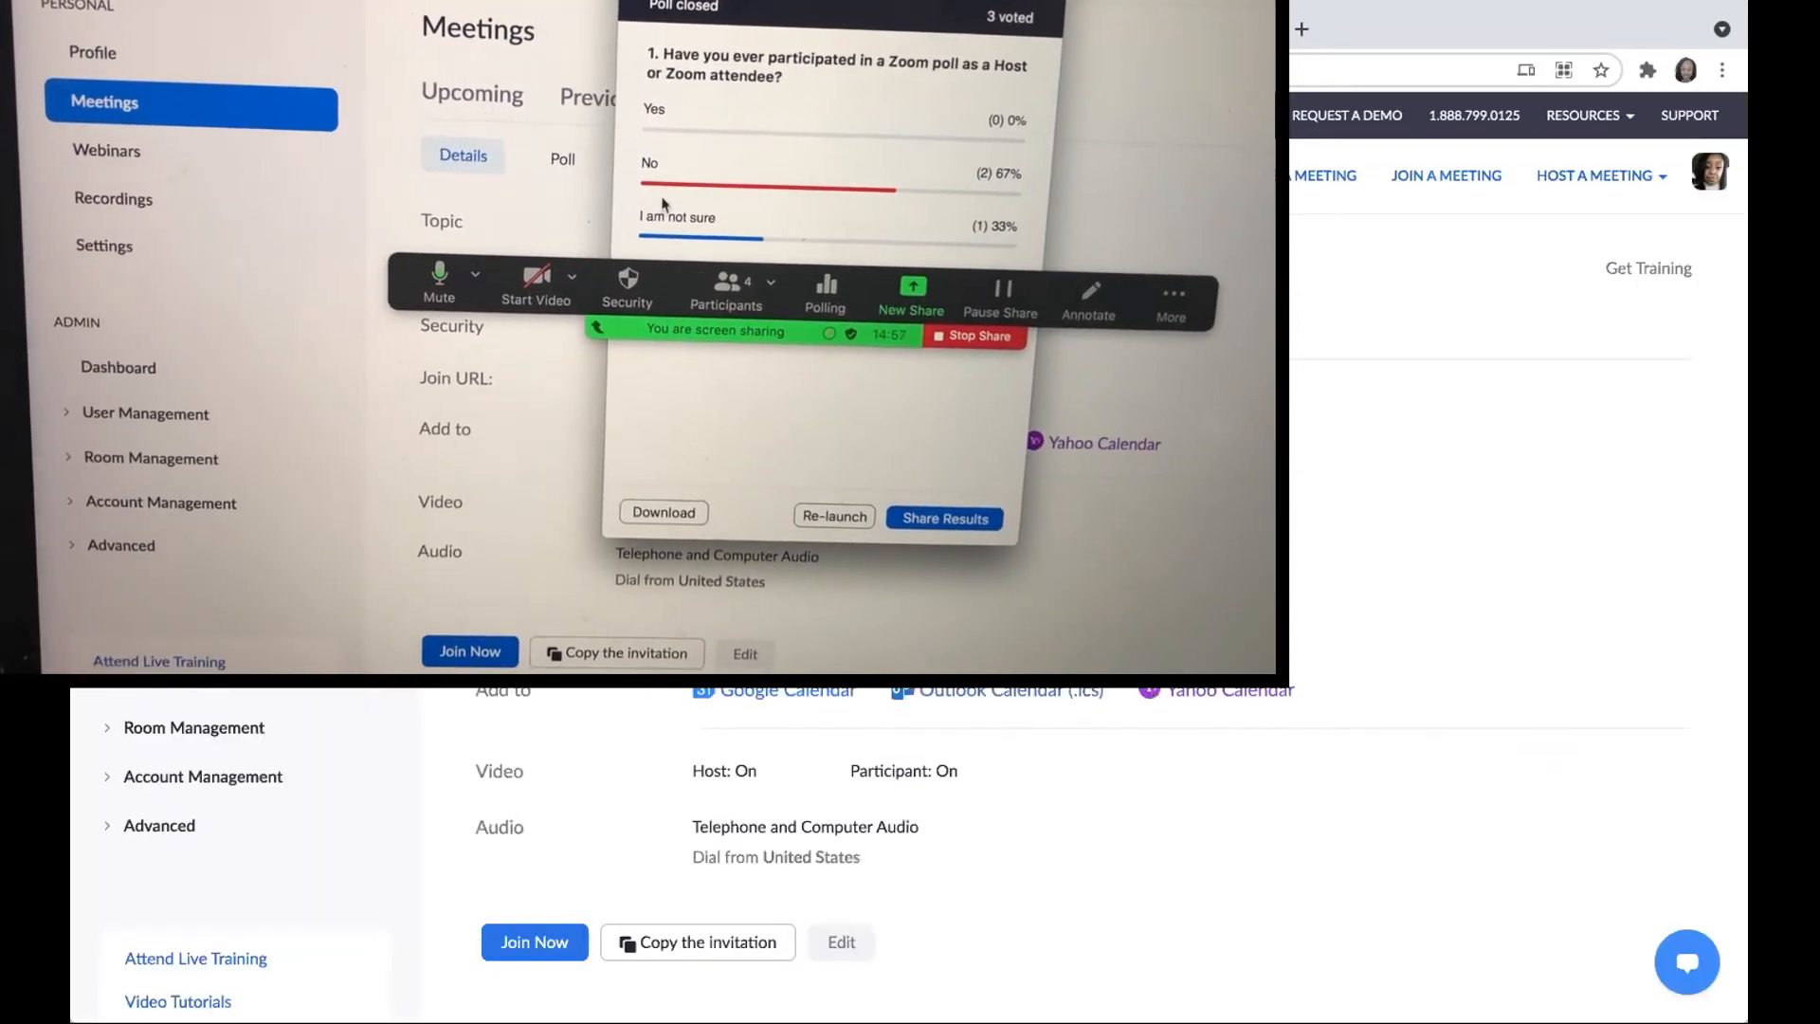
pyautogui.click(560, 162)
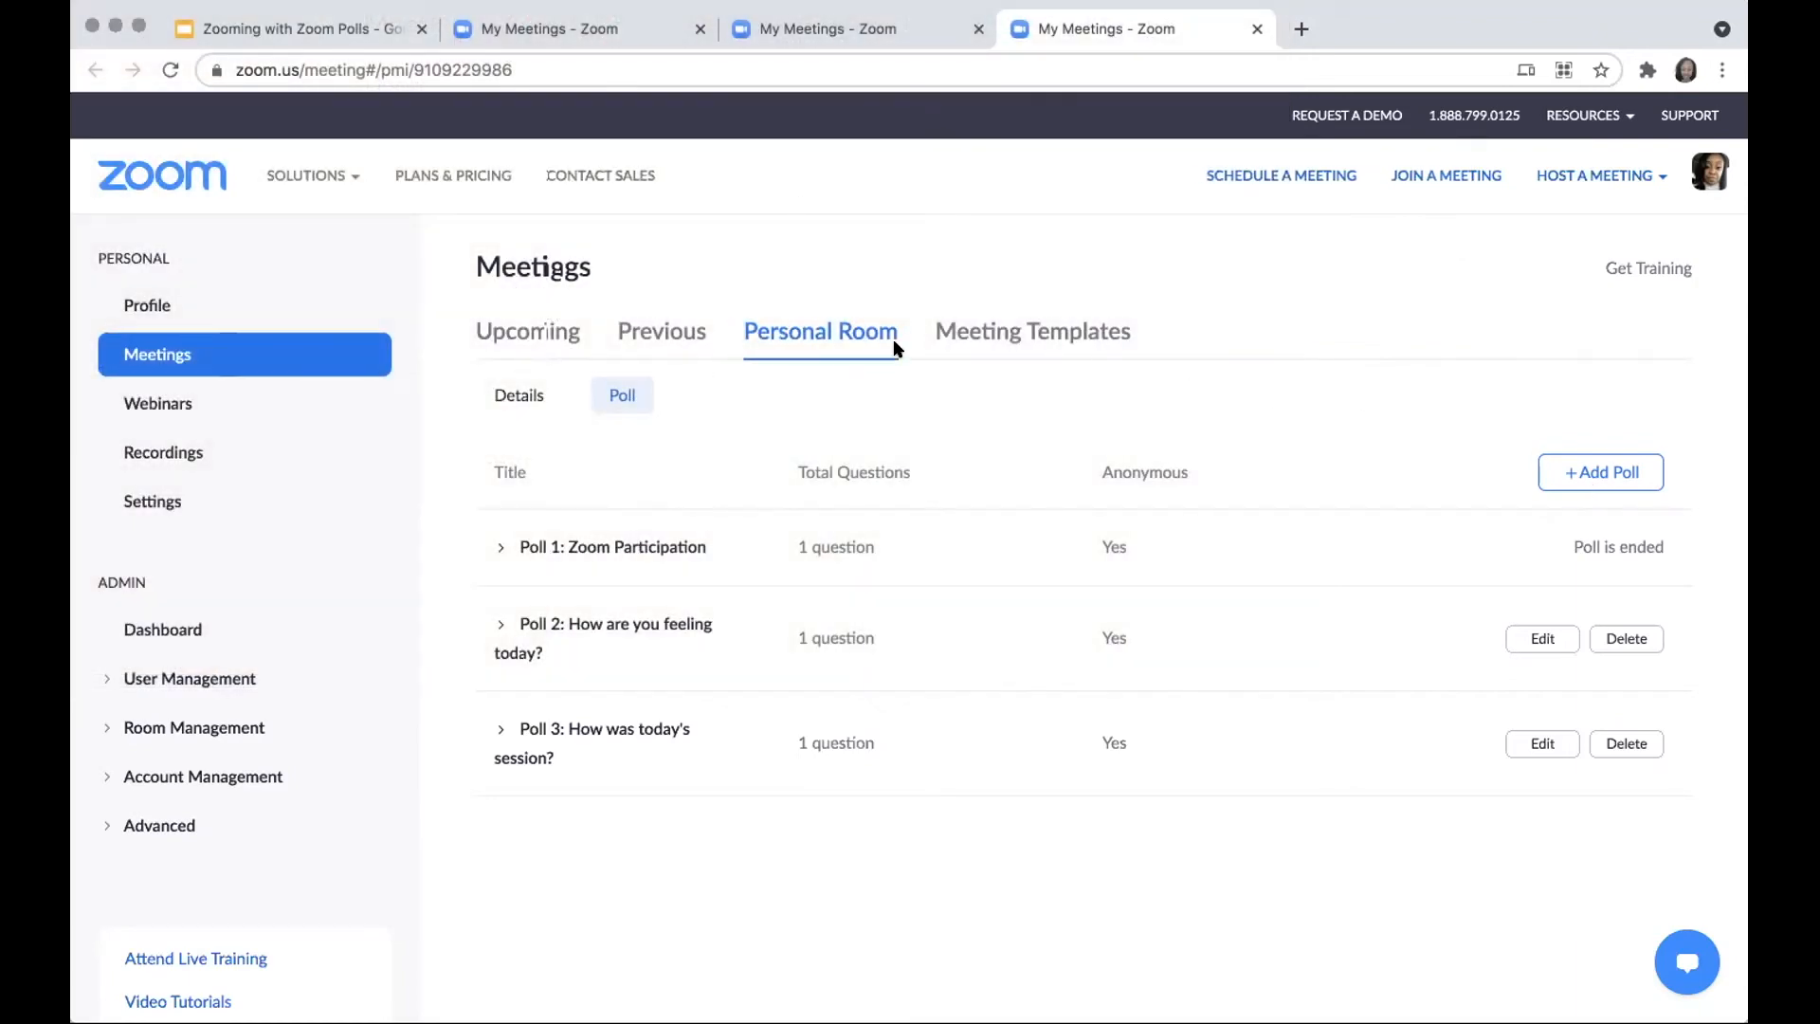
# Step: Start scheduling a new meeting with the topic "Meeting Test" for 05/14/2021 and set its start time to 2:30 PM
pyautogui.click(567, 331)
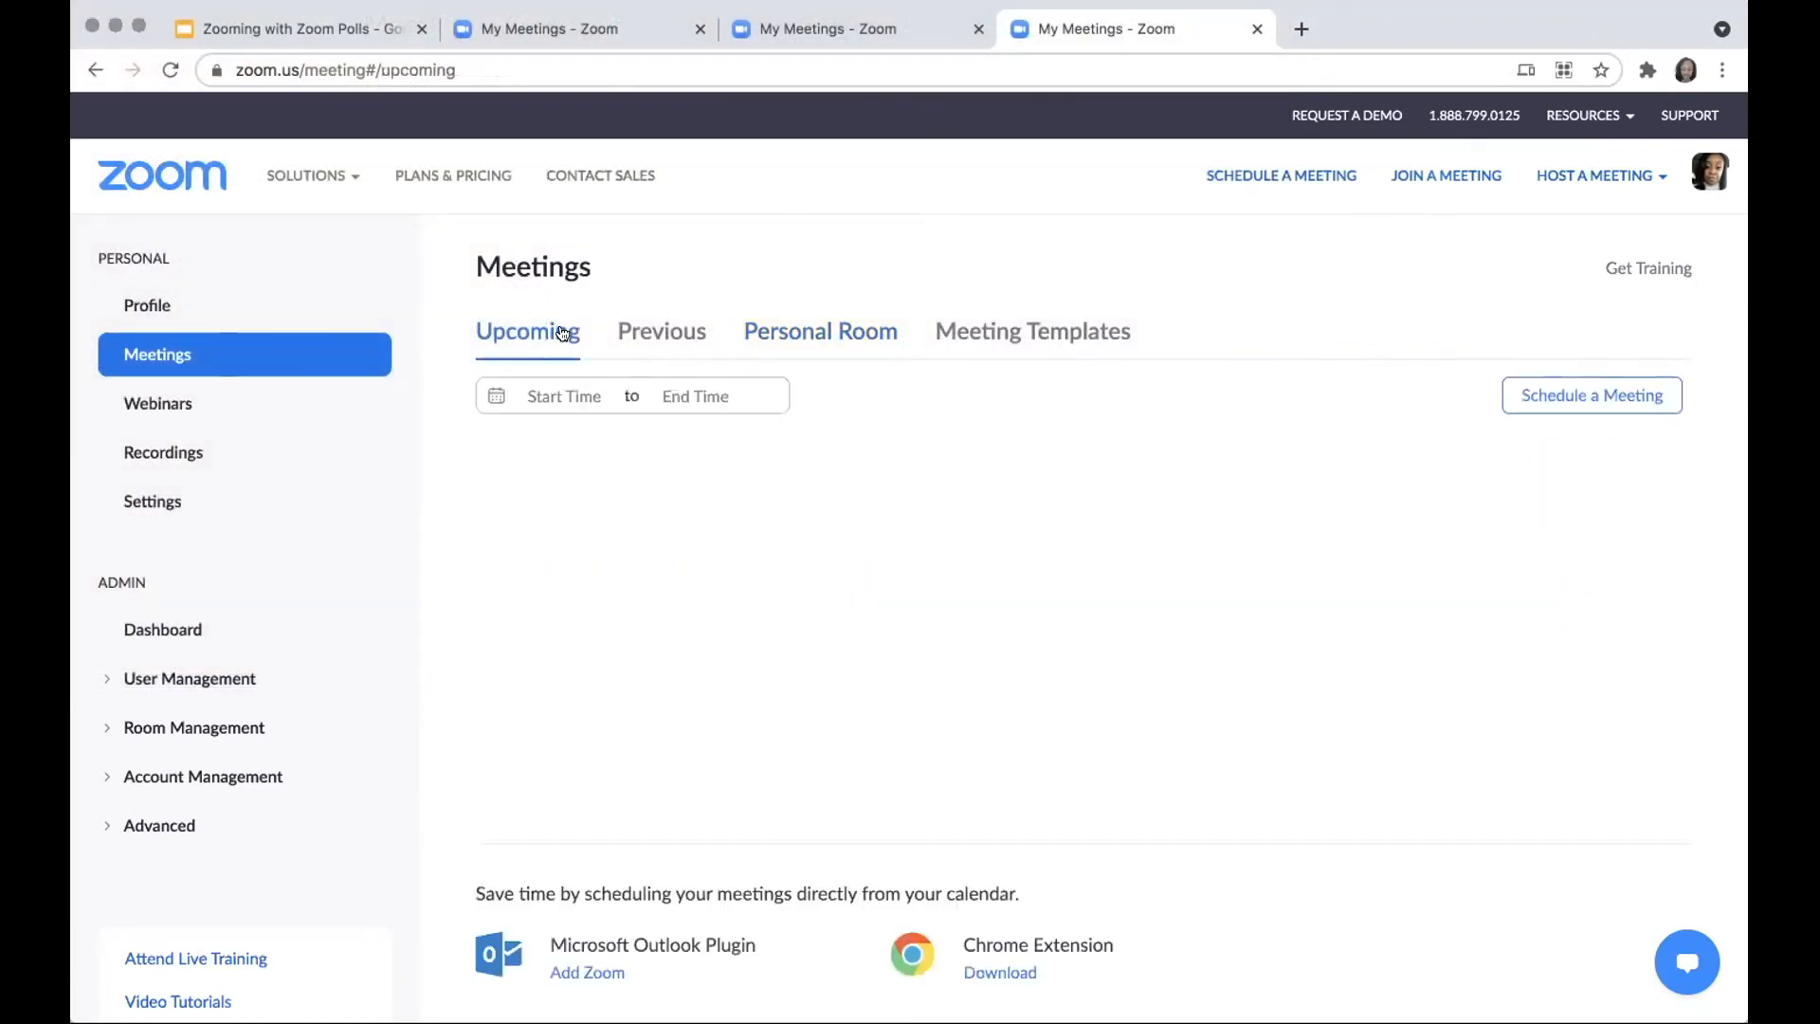
pyautogui.click(1555, 397)
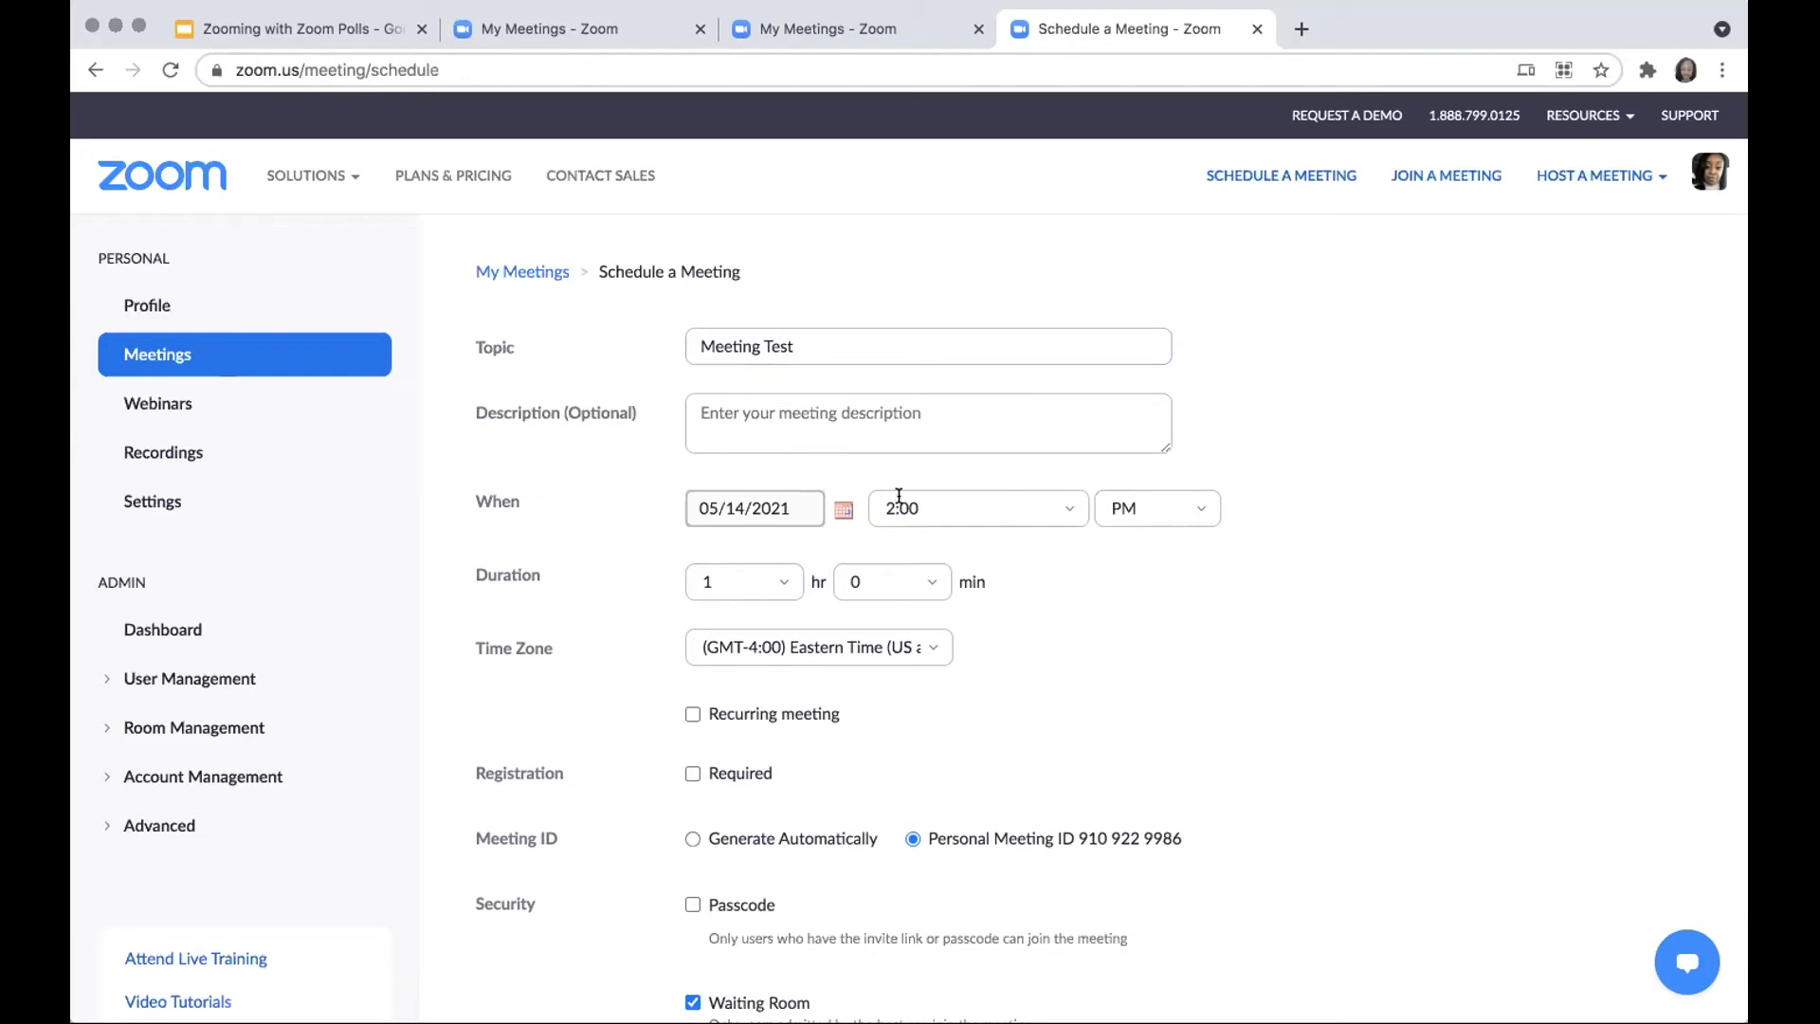
pyautogui.click(931, 498)
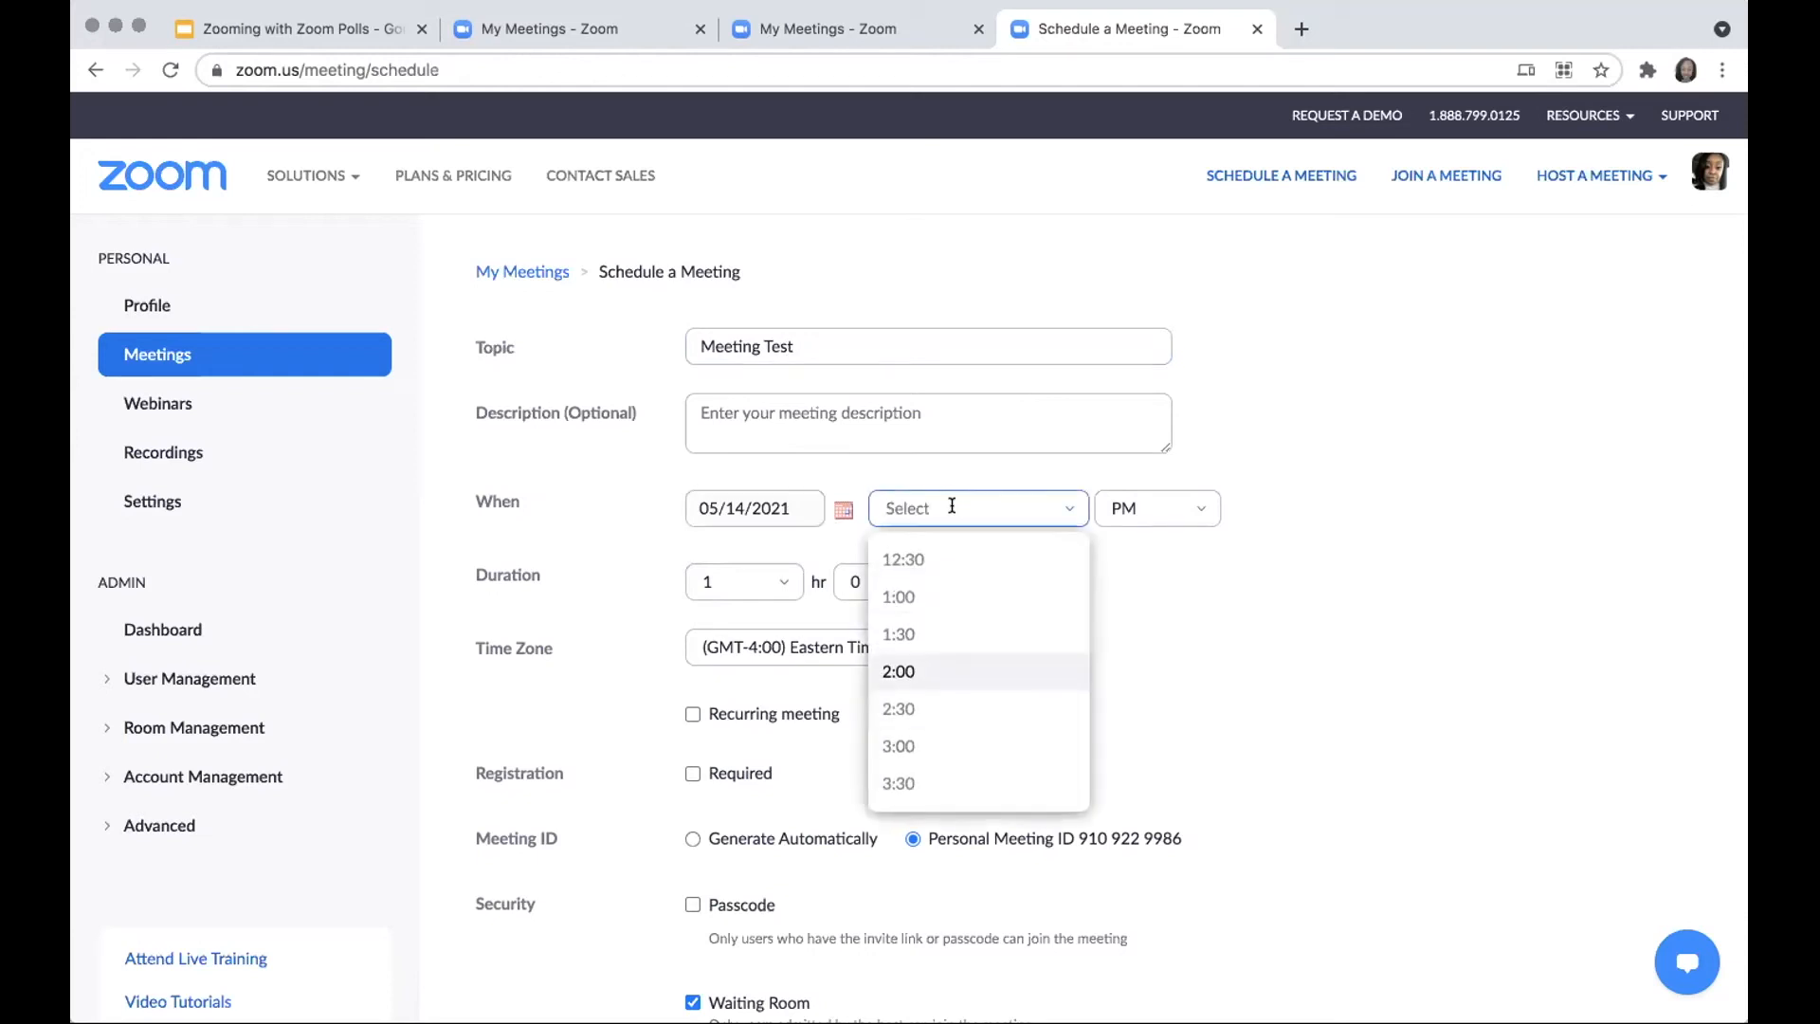
pyautogui.click(924, 705)
# Step: Set the meeting's duration to 0 hr 15 min and save the meeting with the remaining options as they are
pyautogui.click(706, 580)
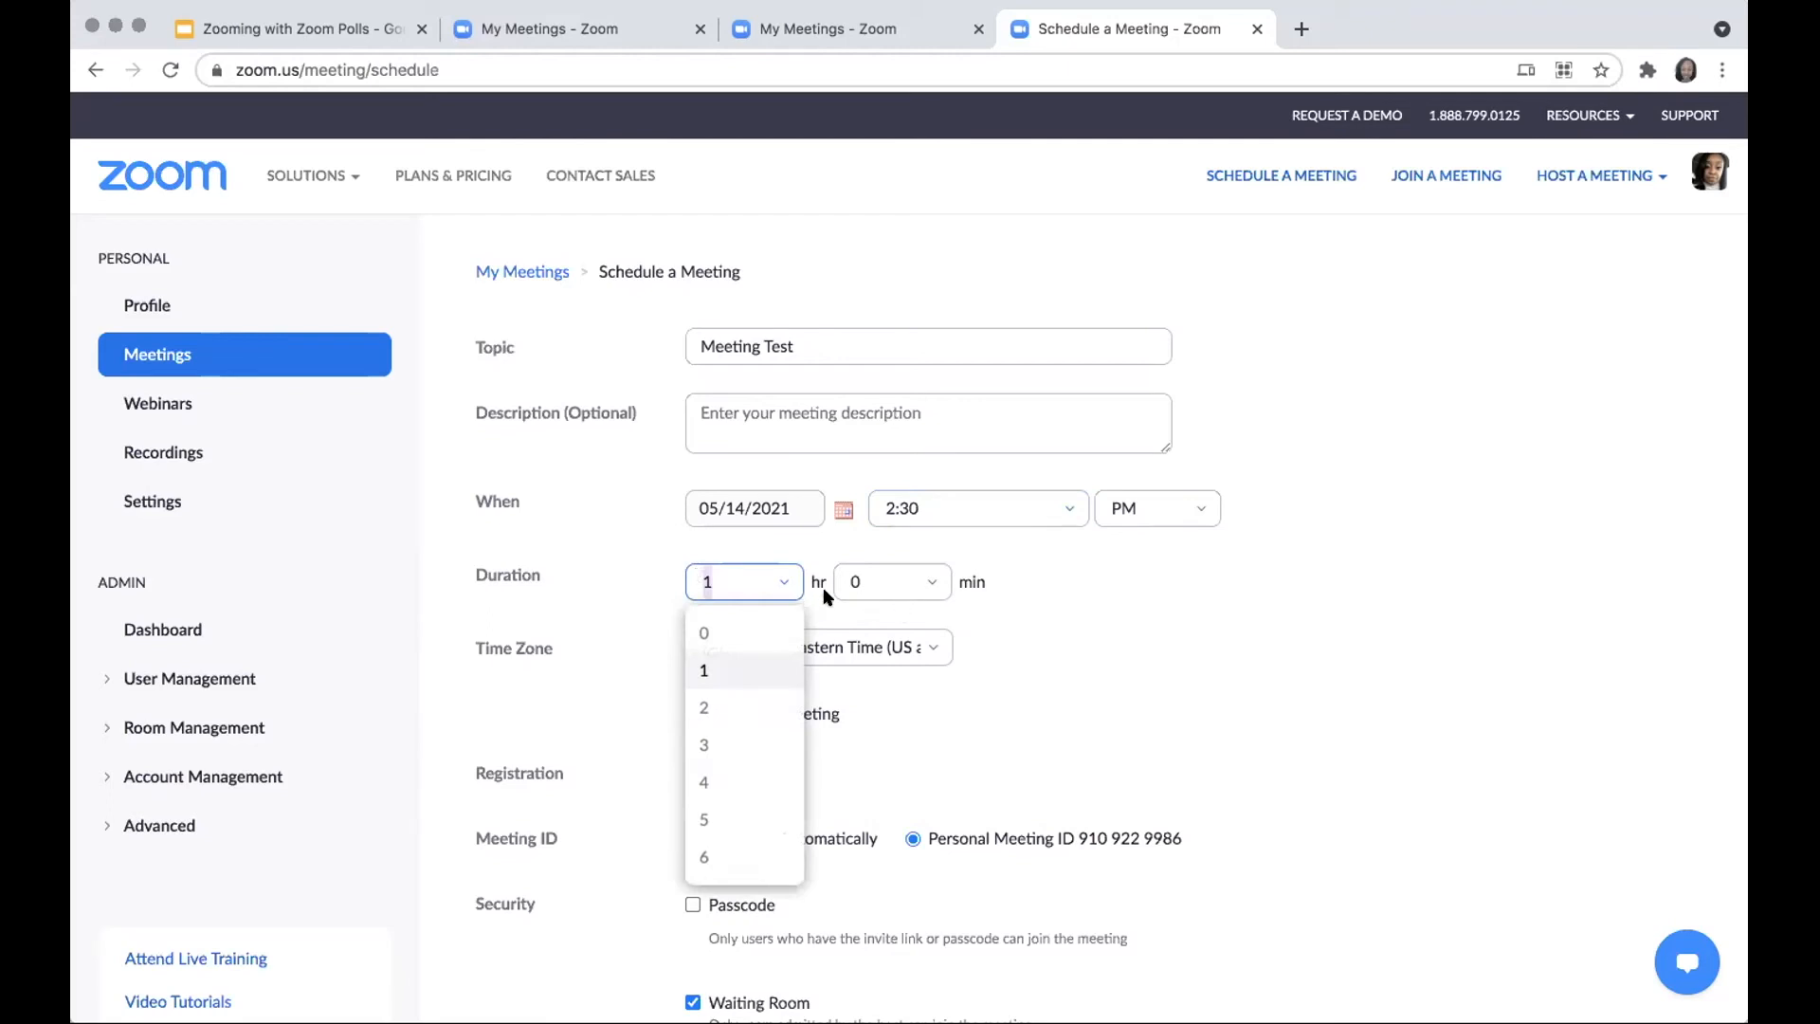
pyautogui.click(784, 632)
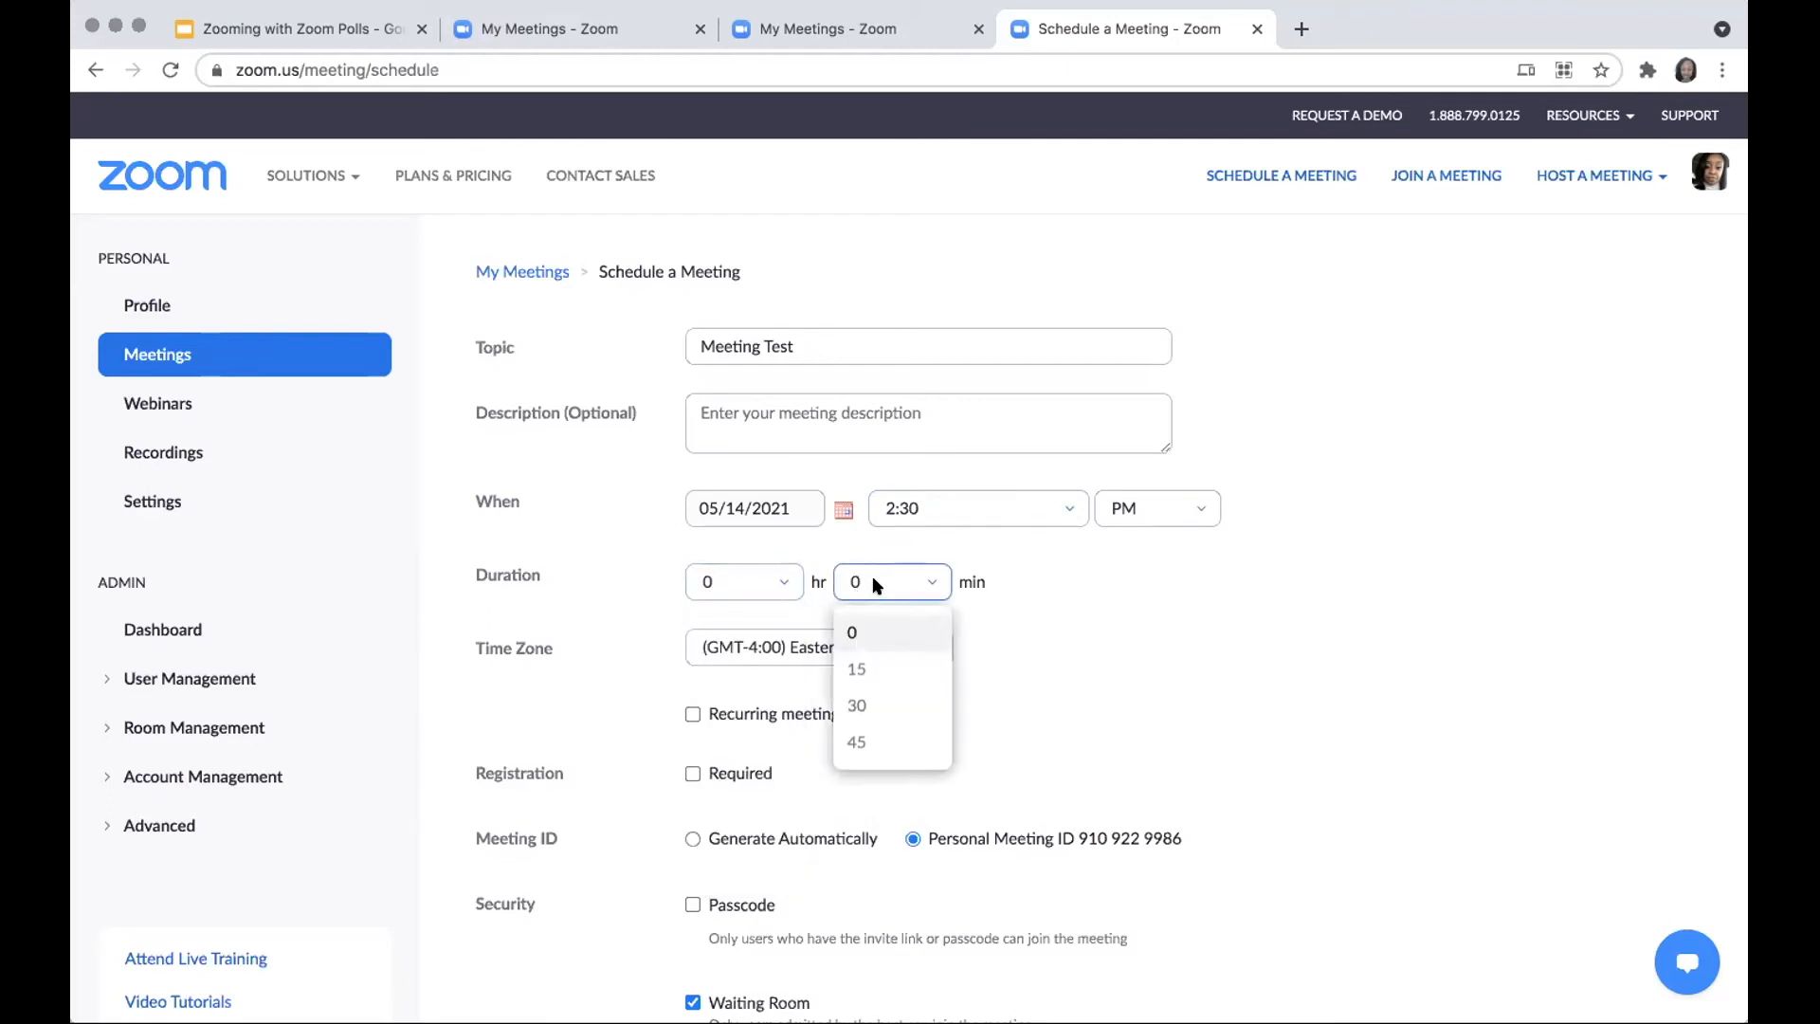
pyautogui.click(890, 670)
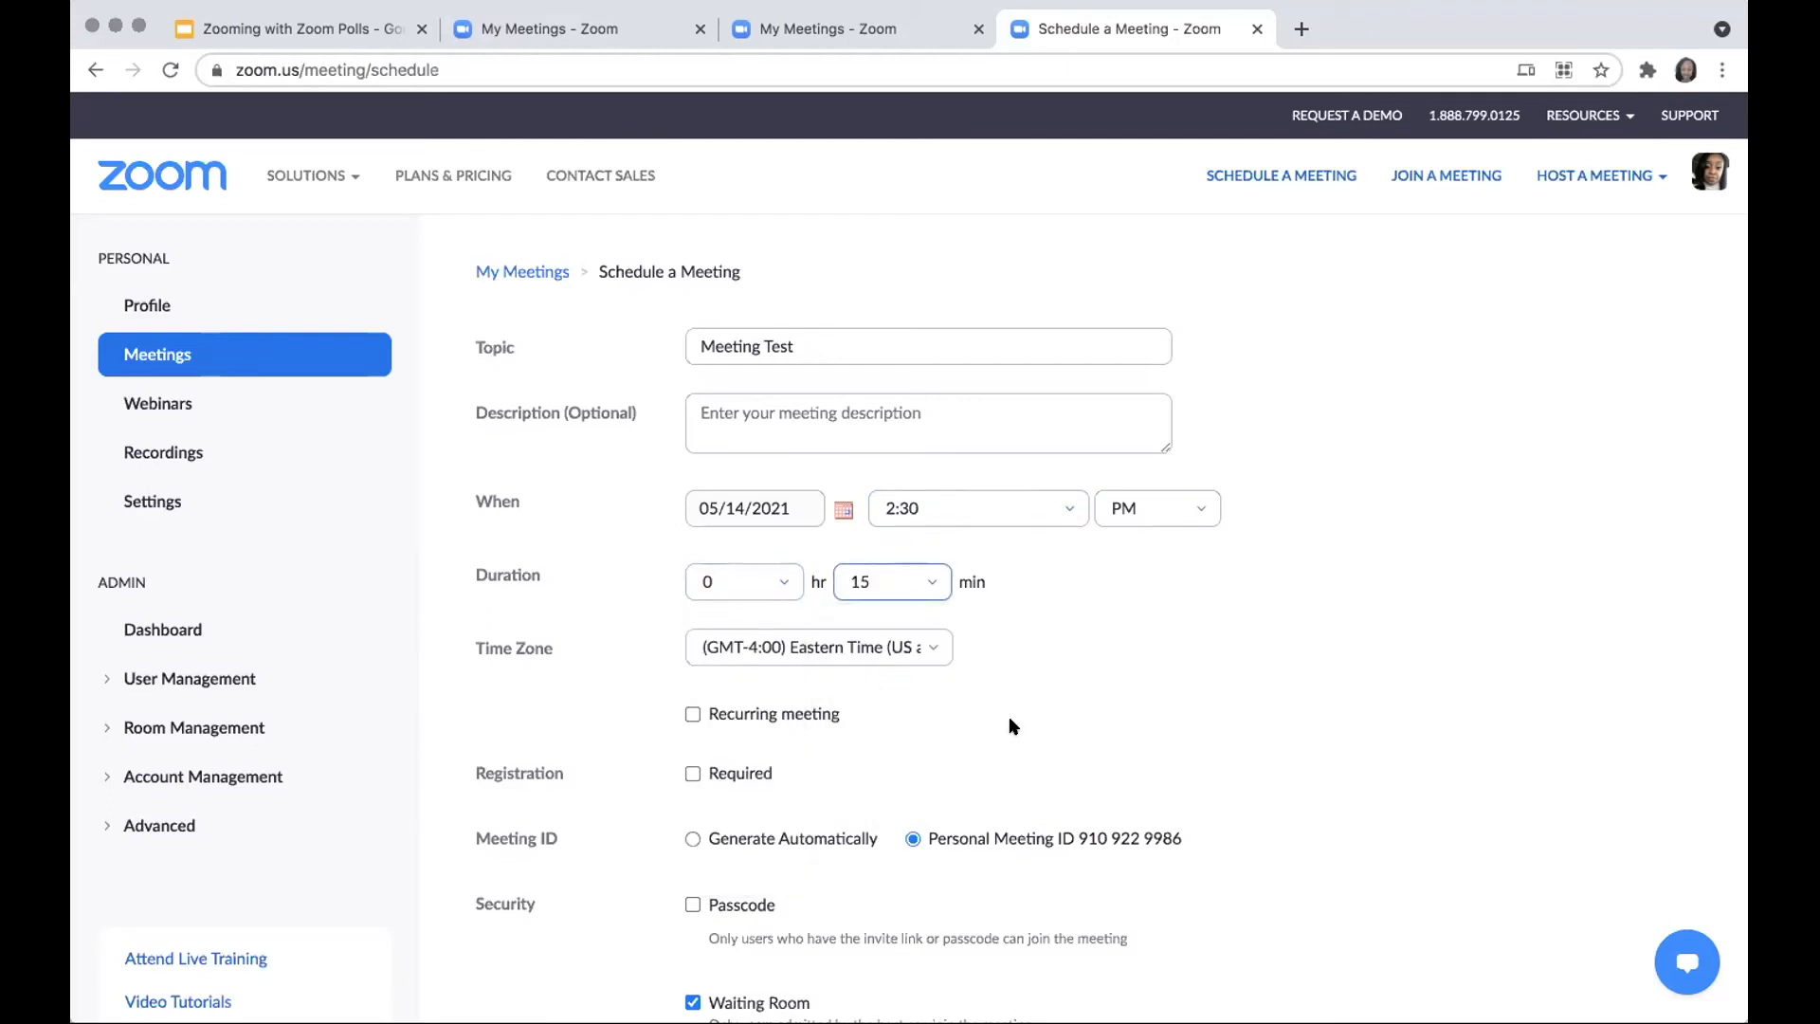
pyautogui.scroll(-5, 1013, 726)
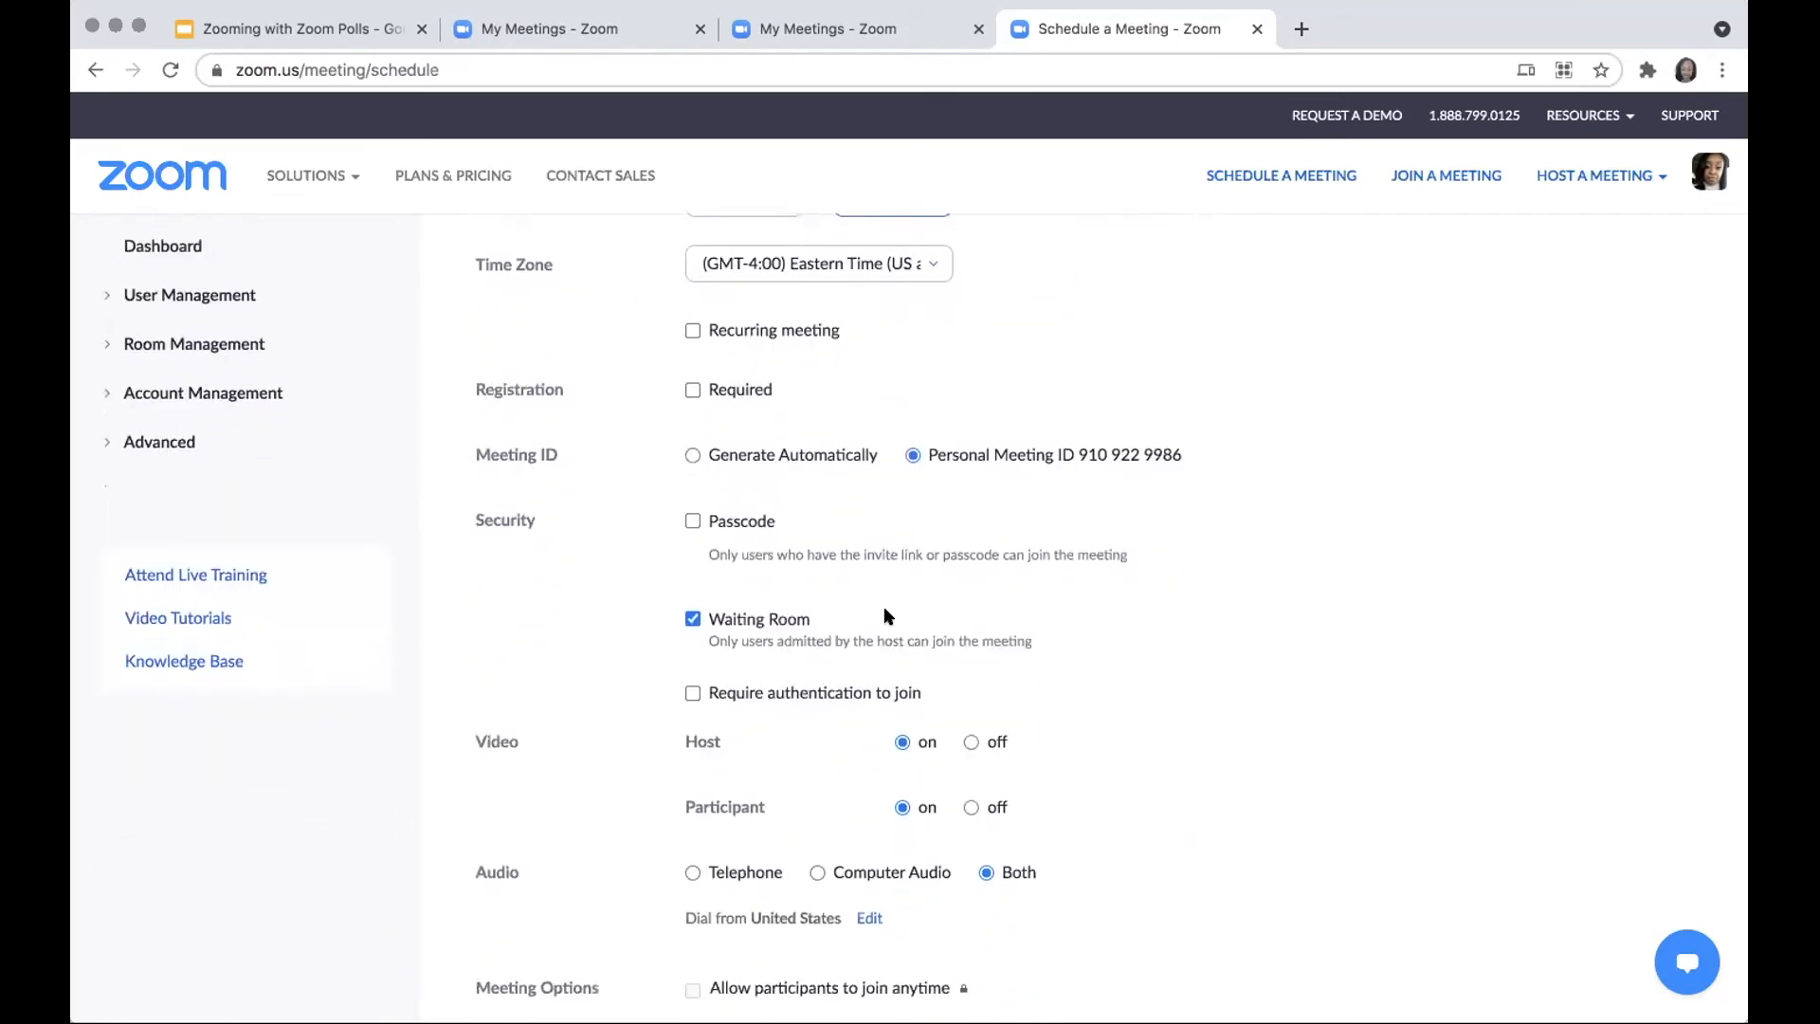
pyautogui.scroll(-1, 883, 609)
pyautogui.scroll(-5, 888, 616)
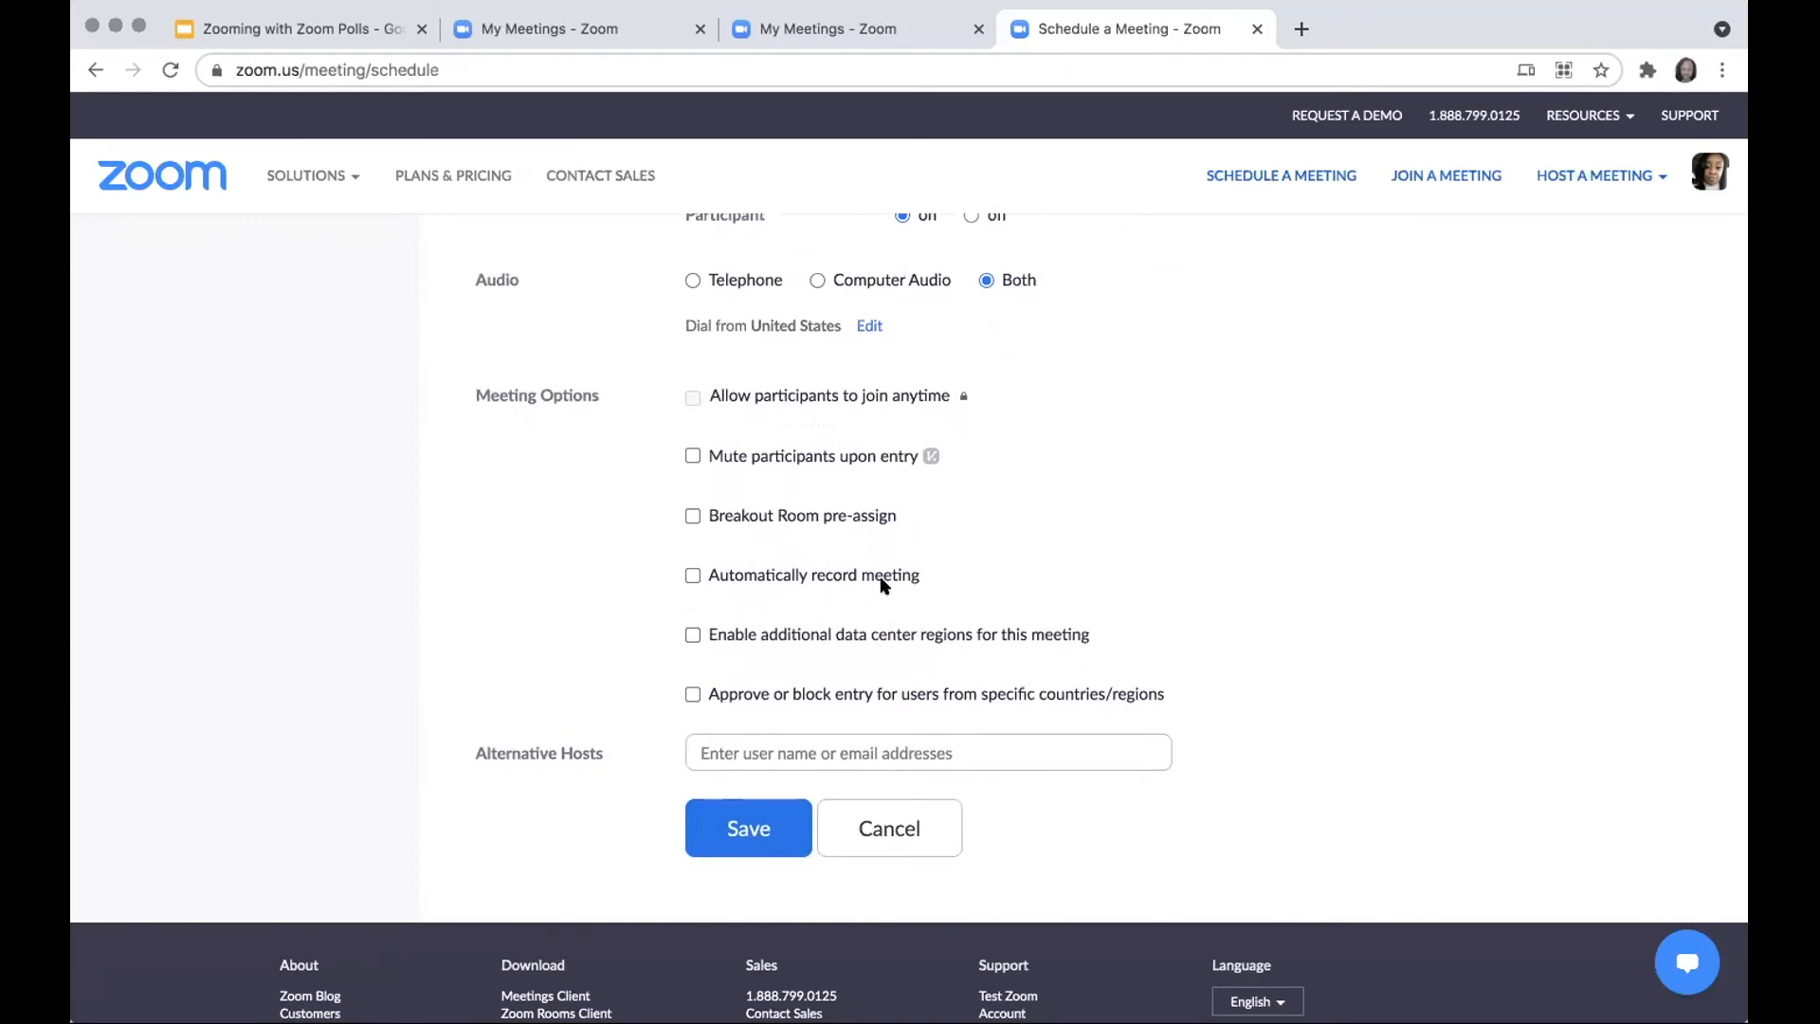
pyautogui.click(757, 831)
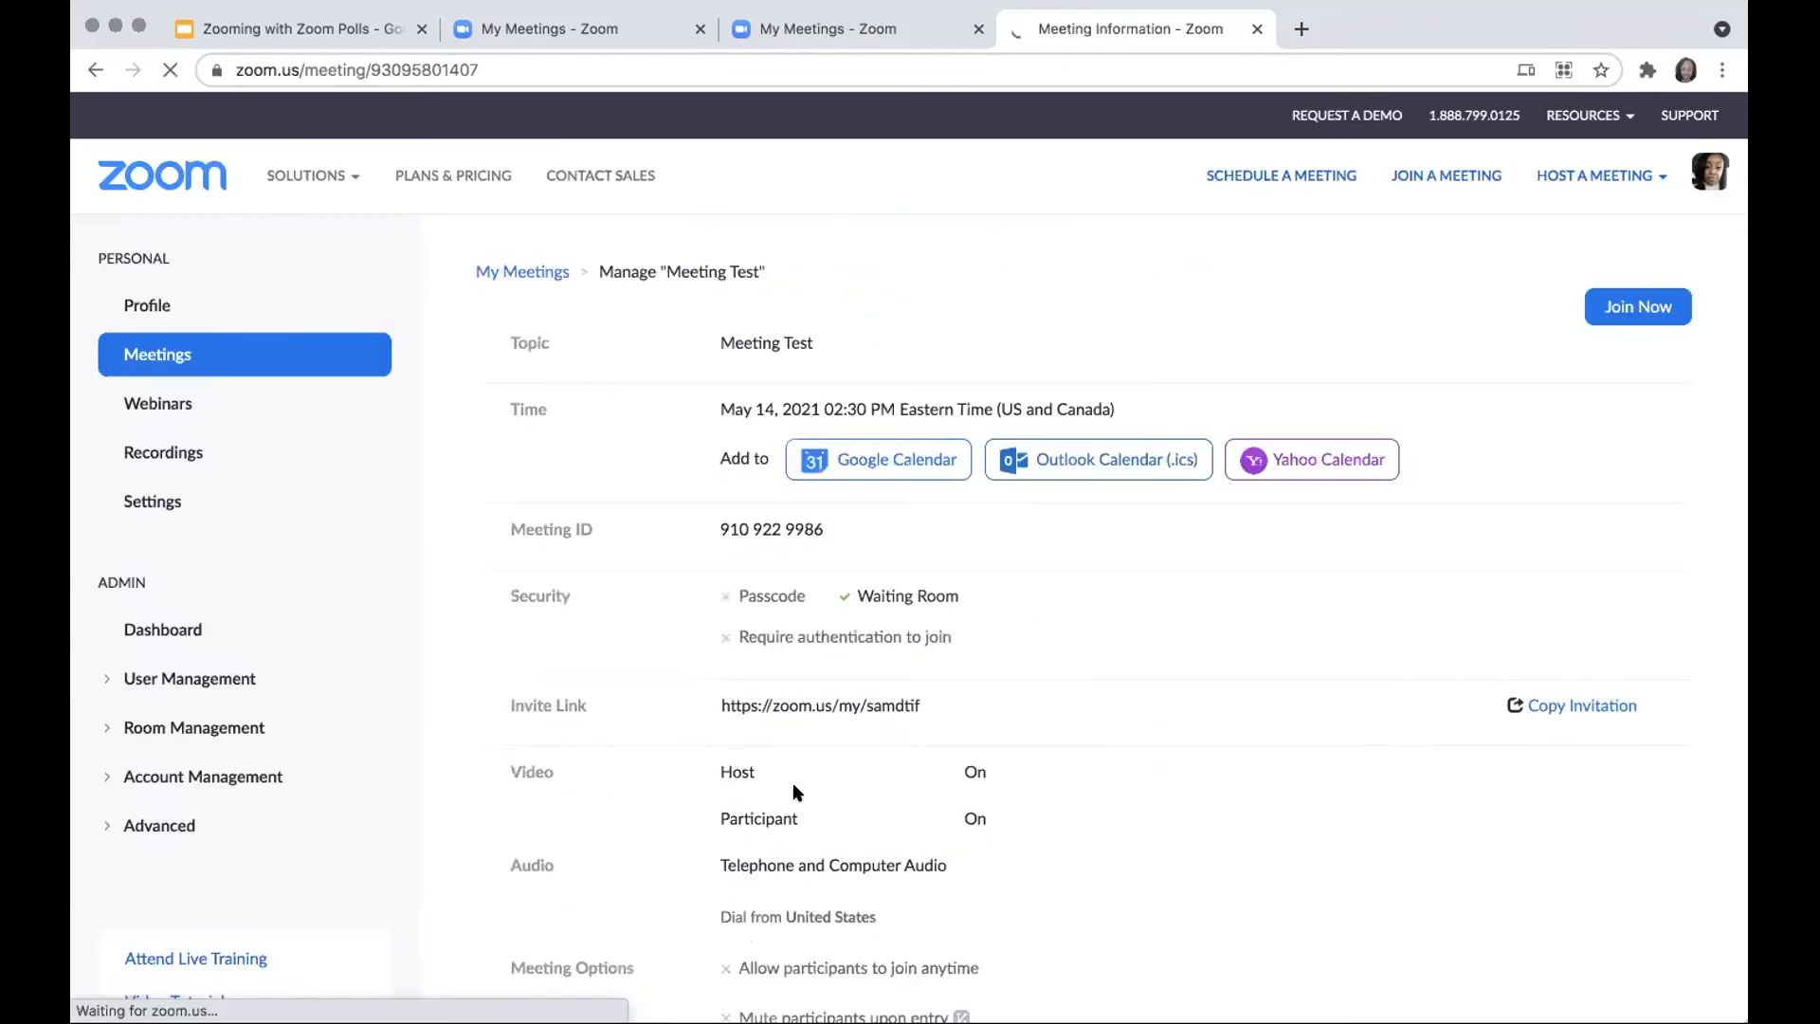
# Step: Review the saved meeting's details, then reopen Meeting Test from the meetings list and view its polls
pyautogui.scroll(-2, 797, 792)
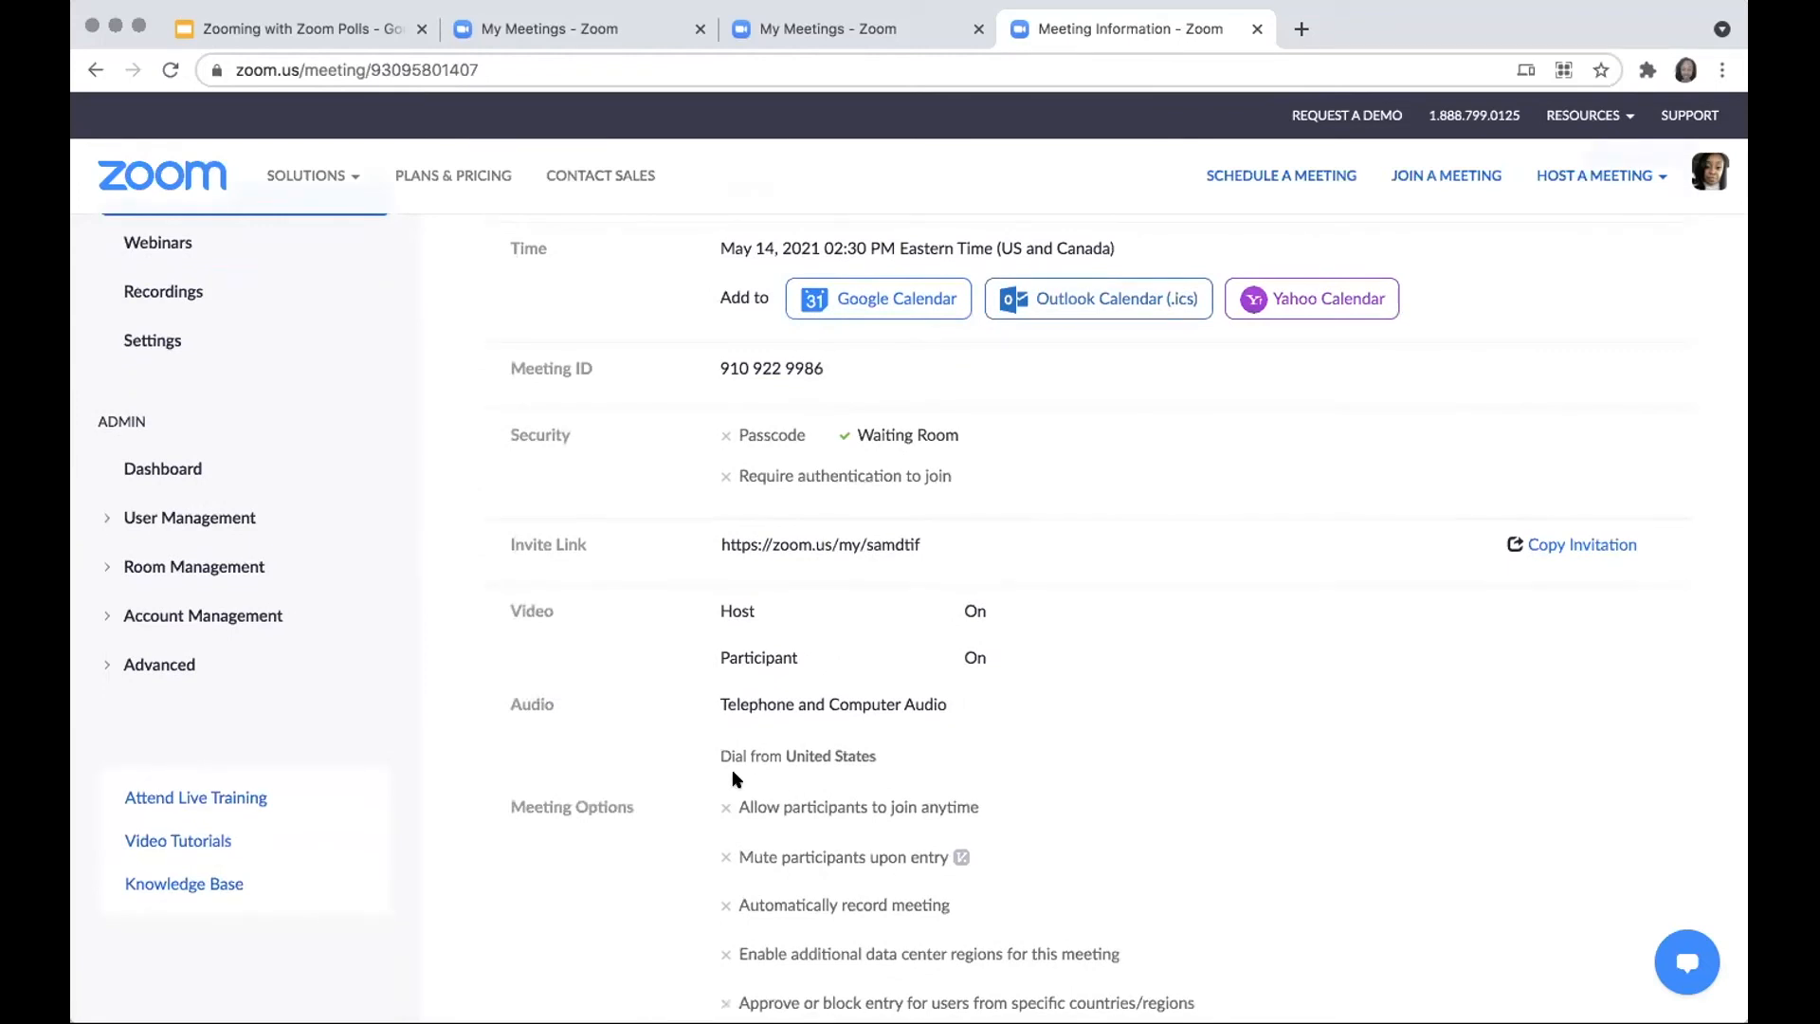
pyautogui.scroll(2, 732, 777)
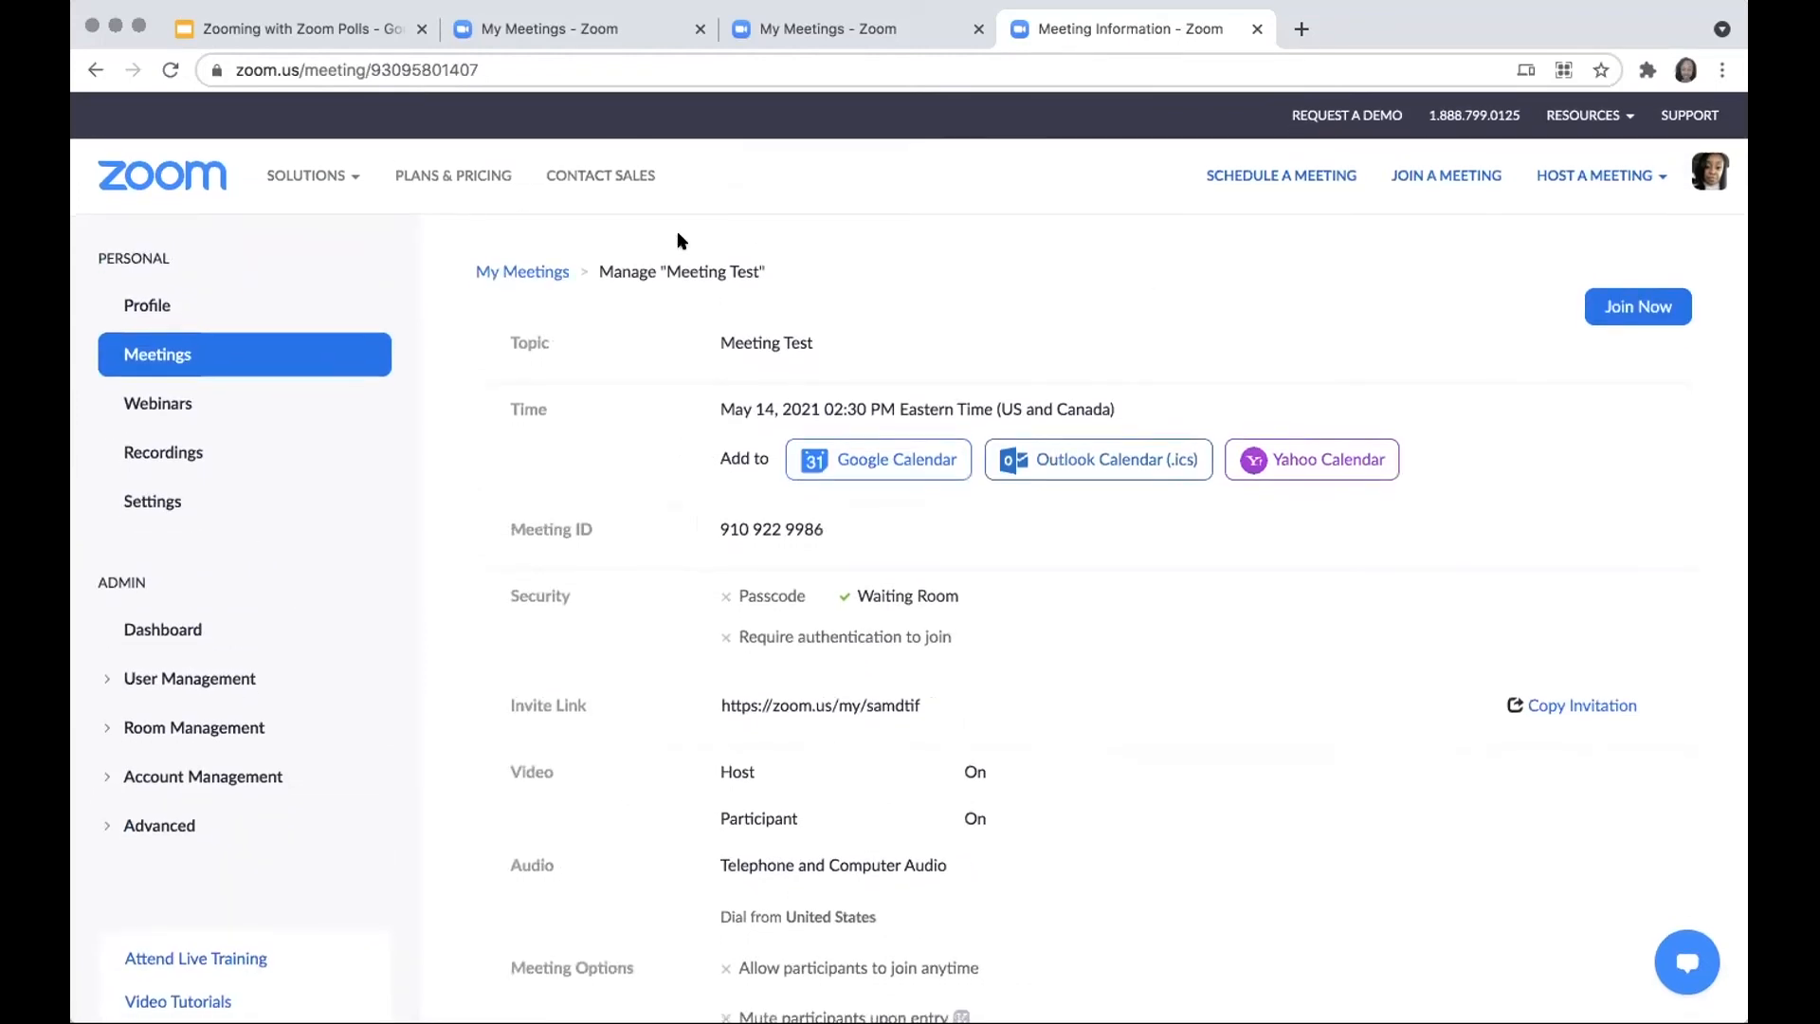
pyautogui.click(507, 274)
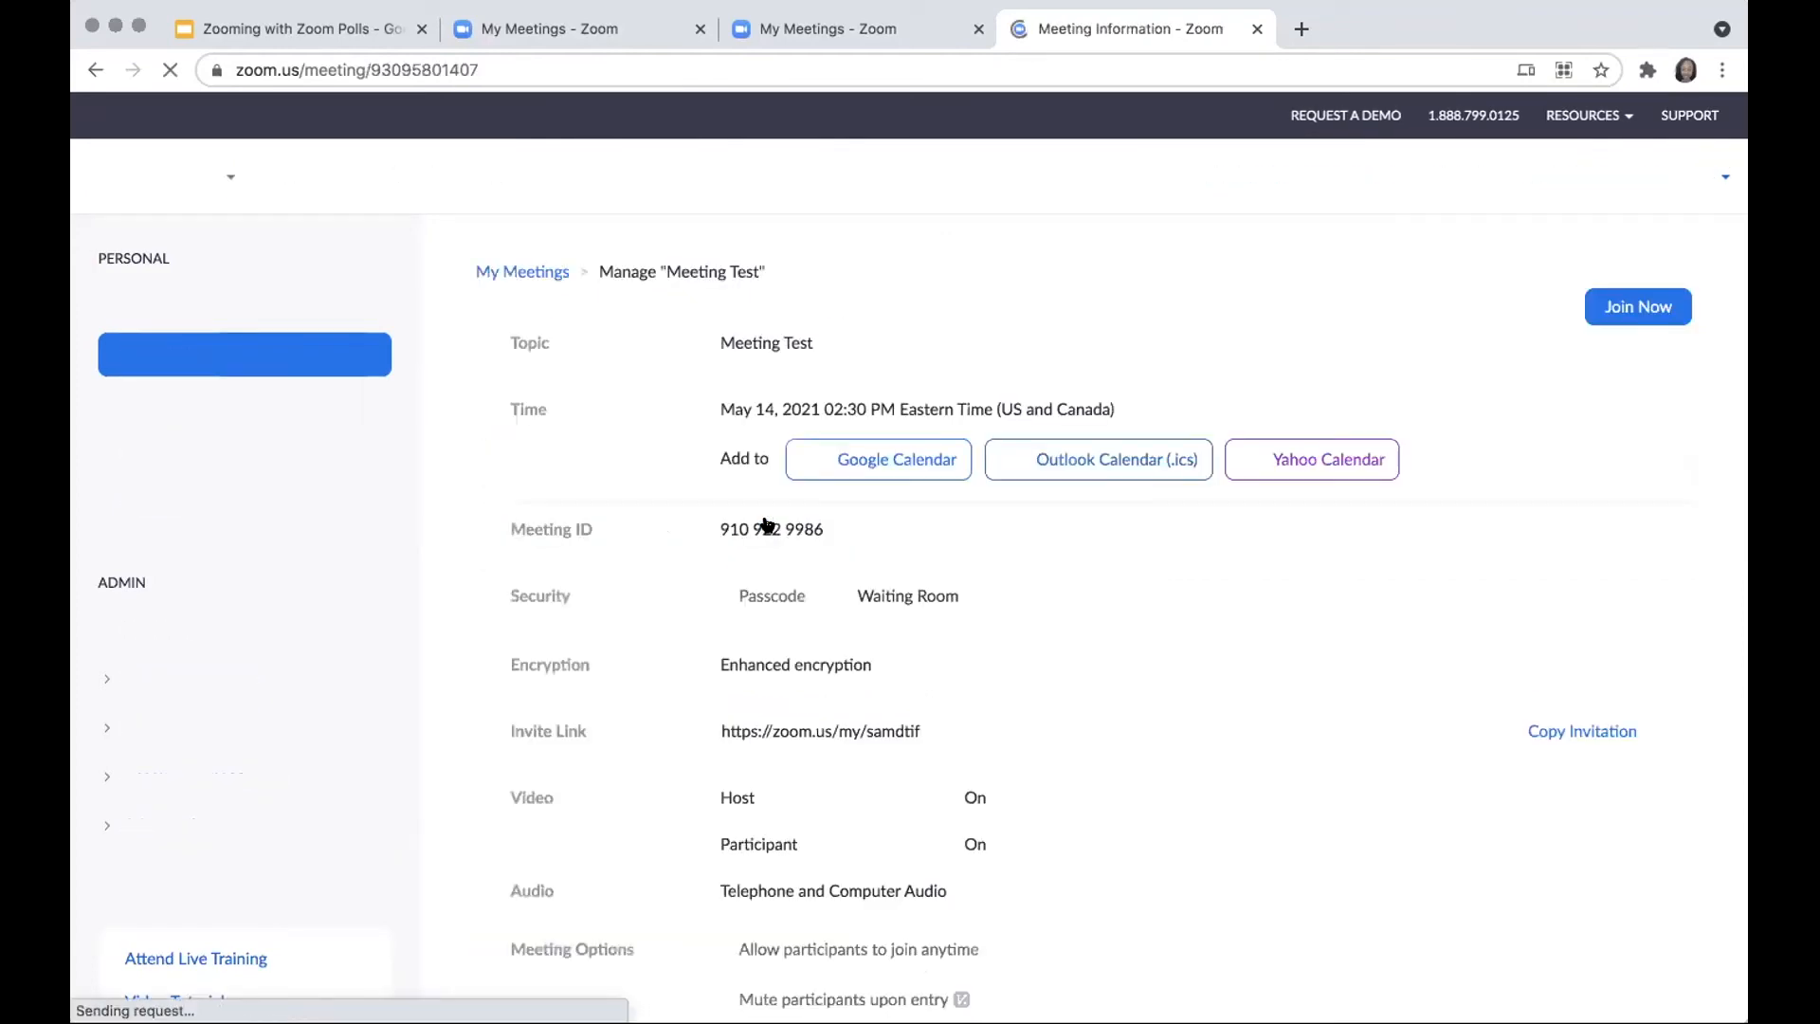
pyautogui.scroll(-7, 948, 680)
pyautogui.scroll(-4, 947, 680)
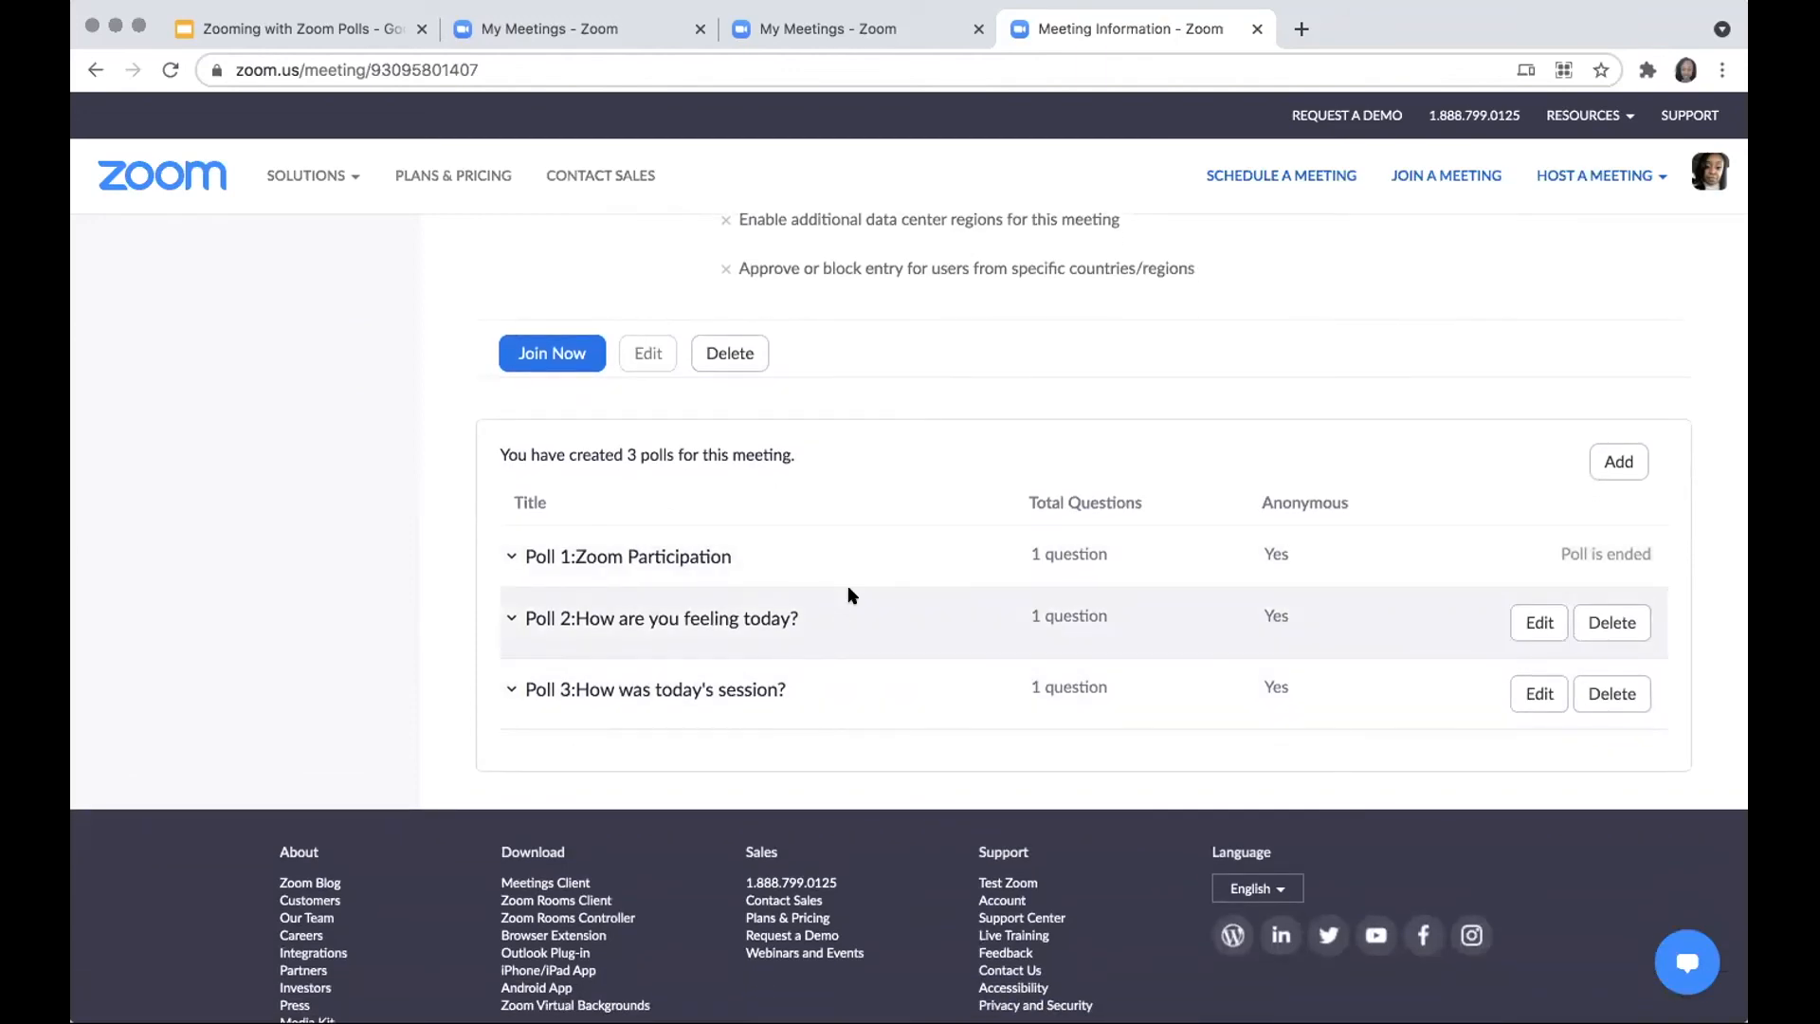
# Step: Return to the upcoming meetings, open Meeting Test again and examine the poll section below its meeting options
pyautogui.scroll(10, 851, 595)
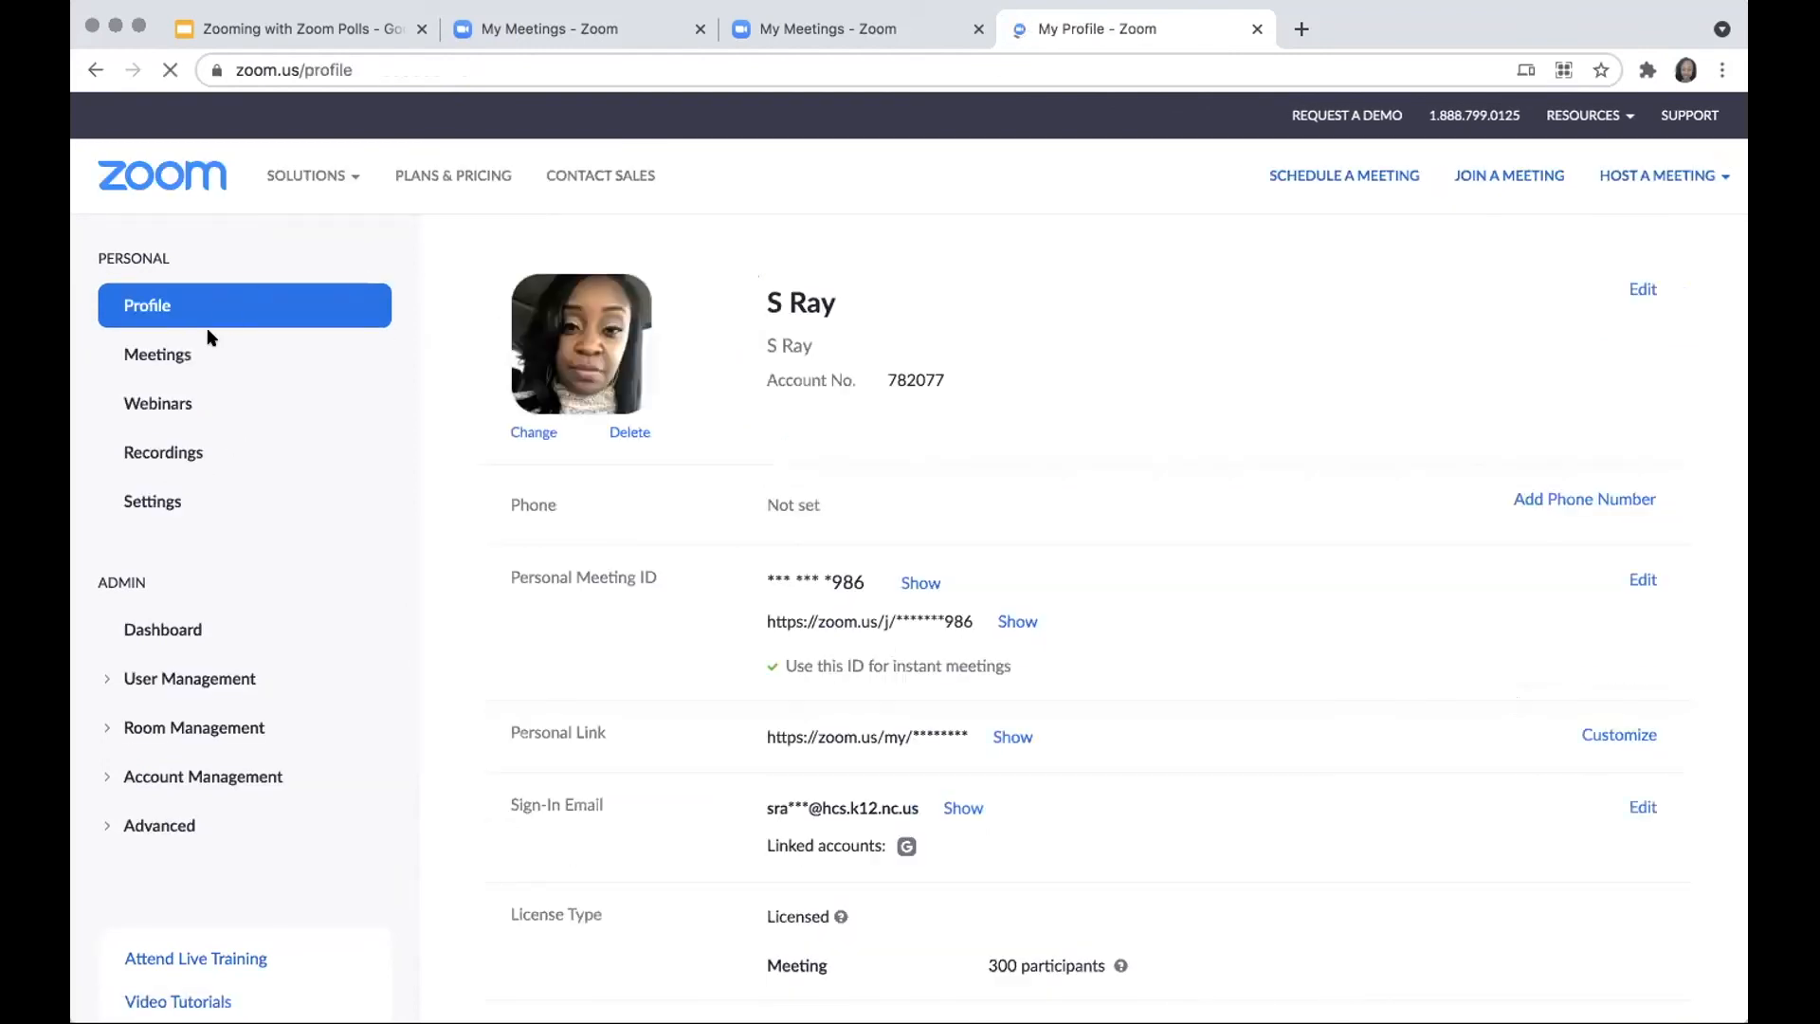
pyautogui.click(186, 354)
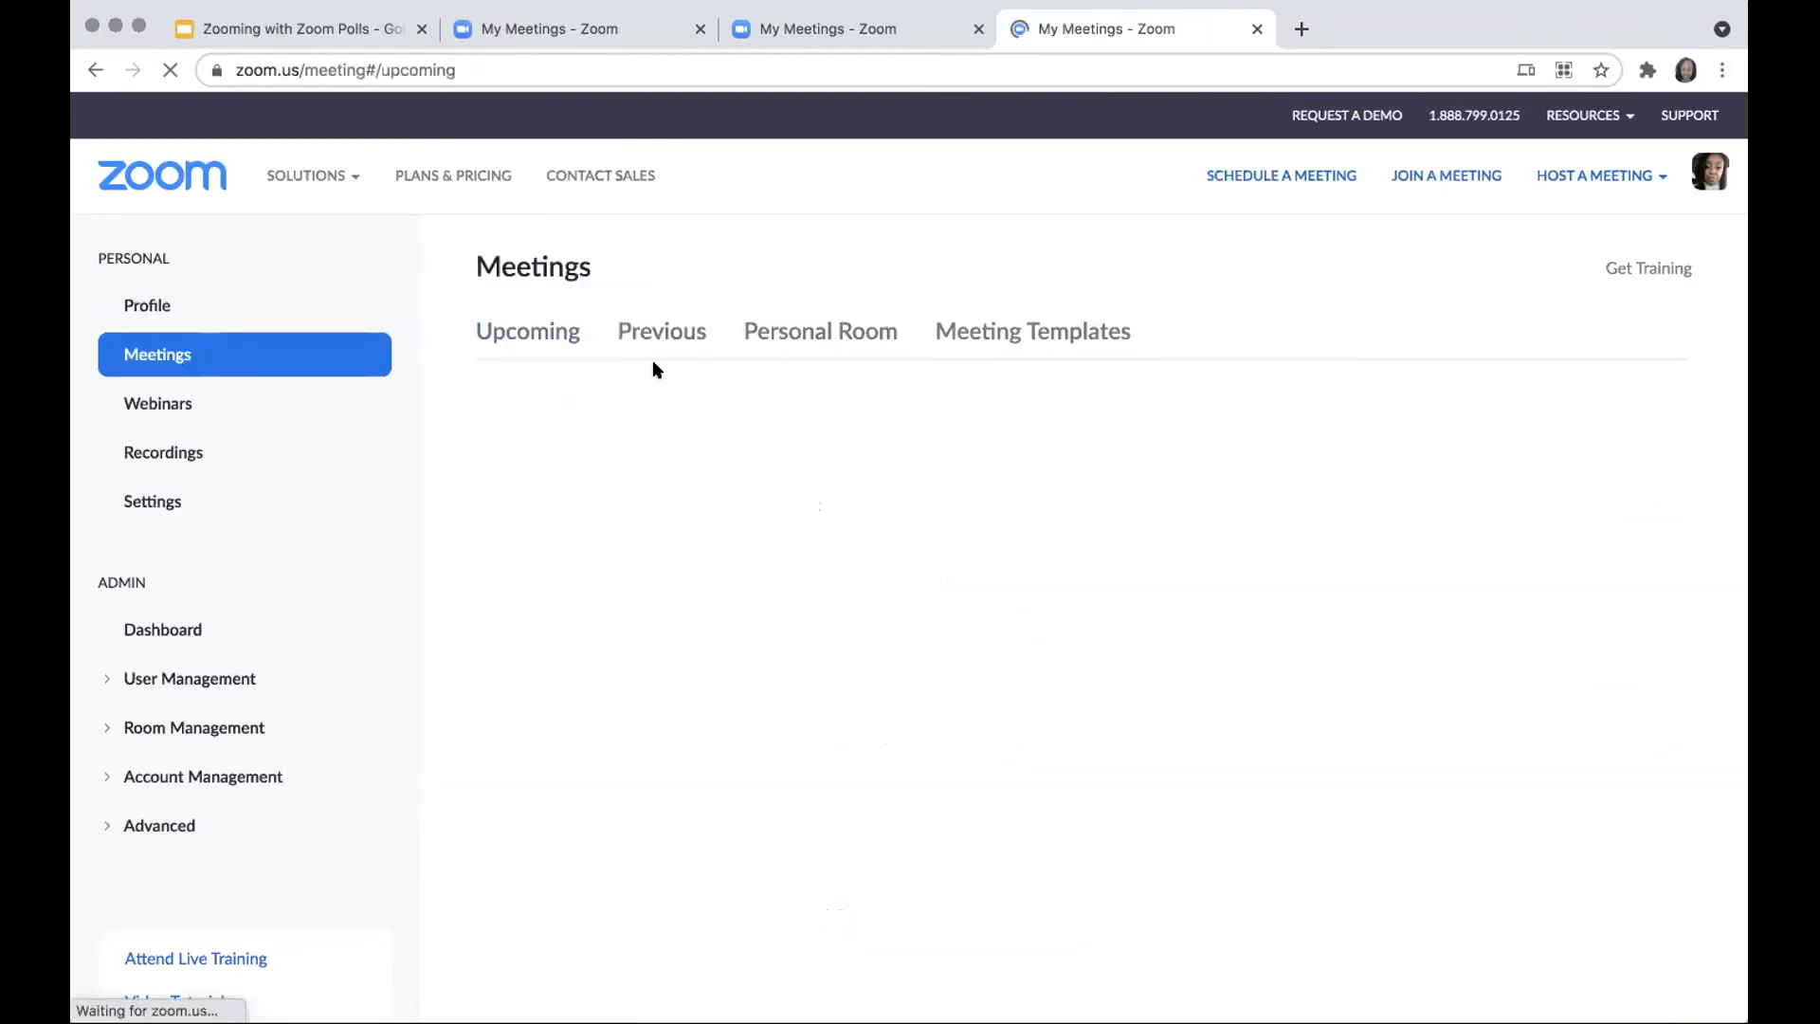
pyautogui.moveTo(838, 569)
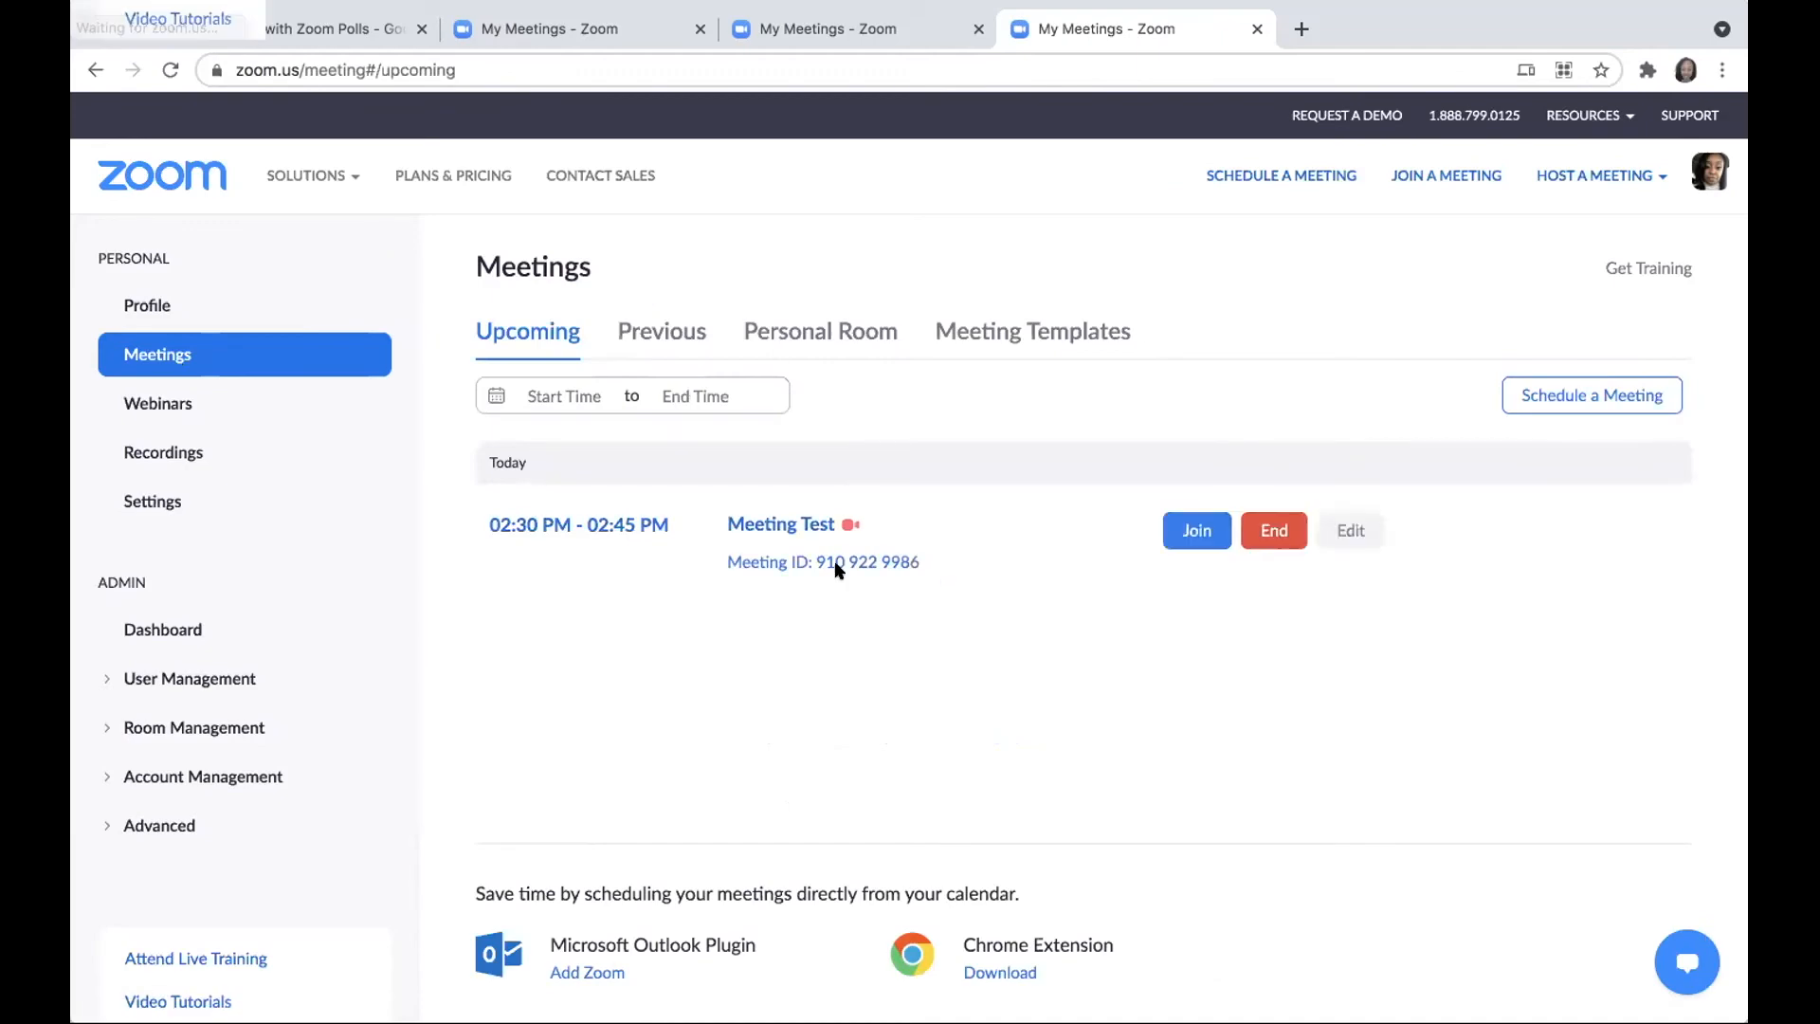
pyautogui.click(781, 522)
pyautogui.scroll(-1, 810, 680)
pyautogui.scroll(-6, 809, 692)
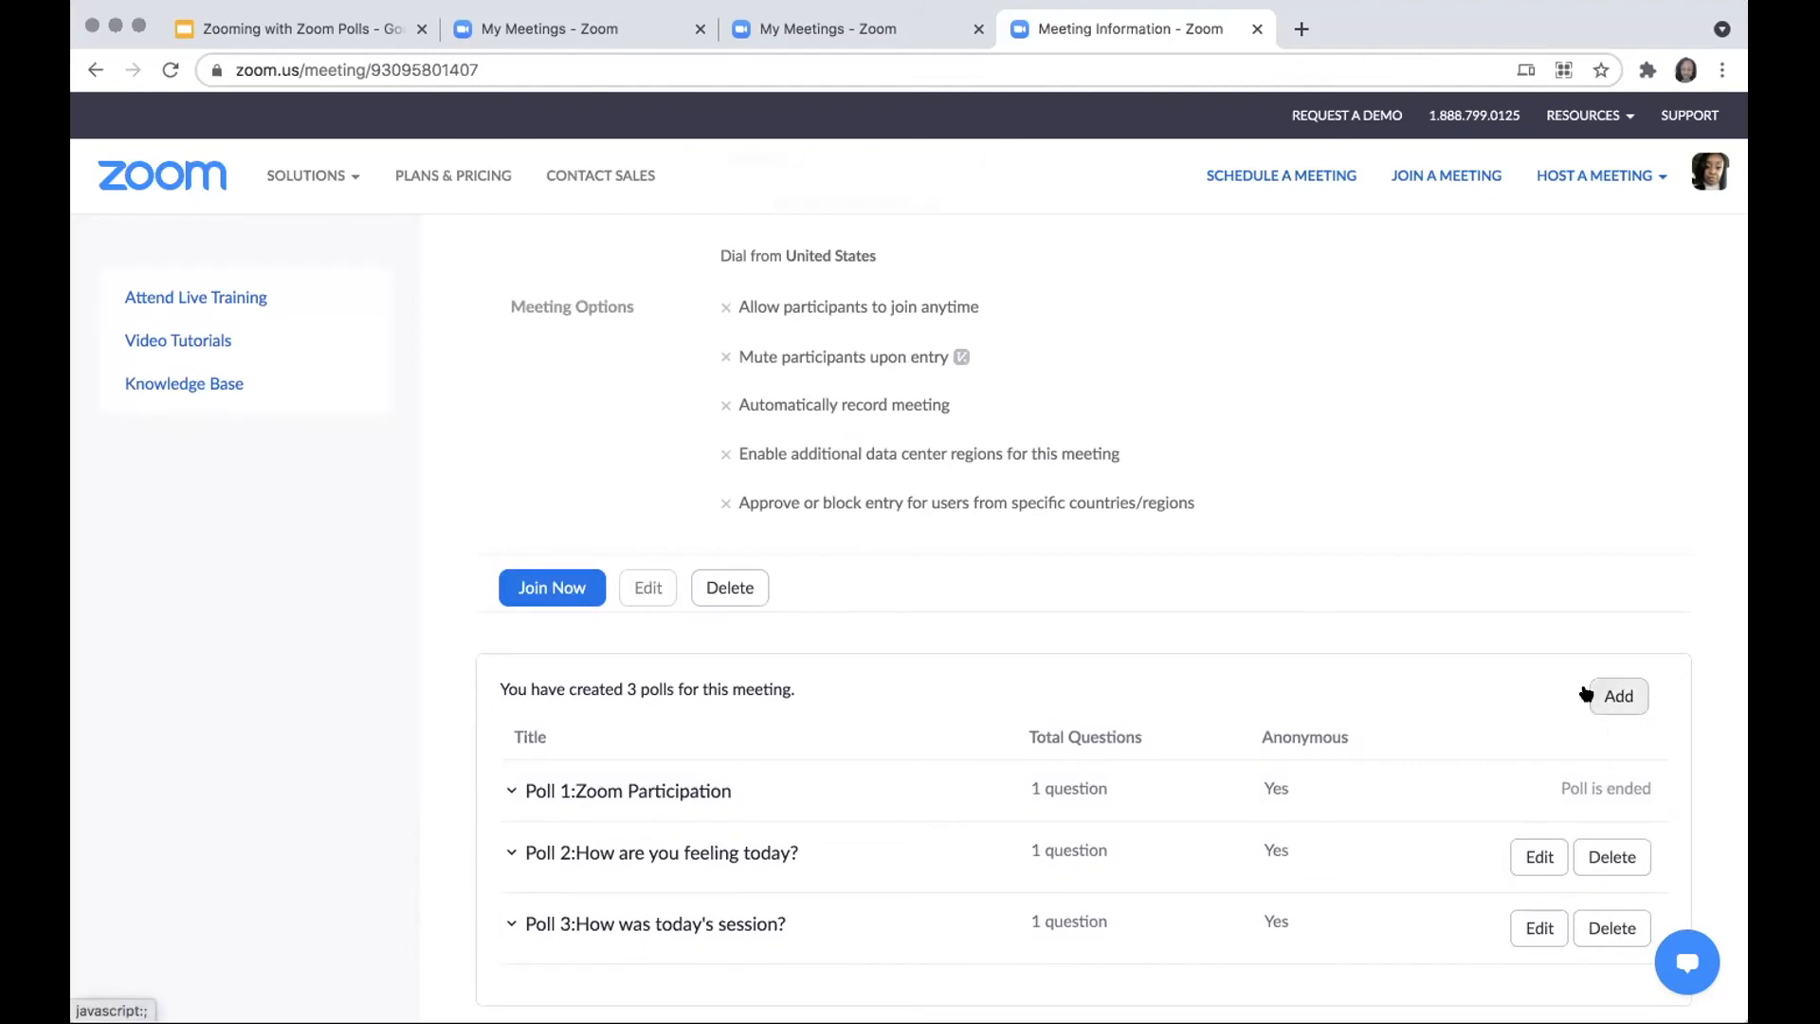
pyautogui.scroll(-3, 1314, 640)
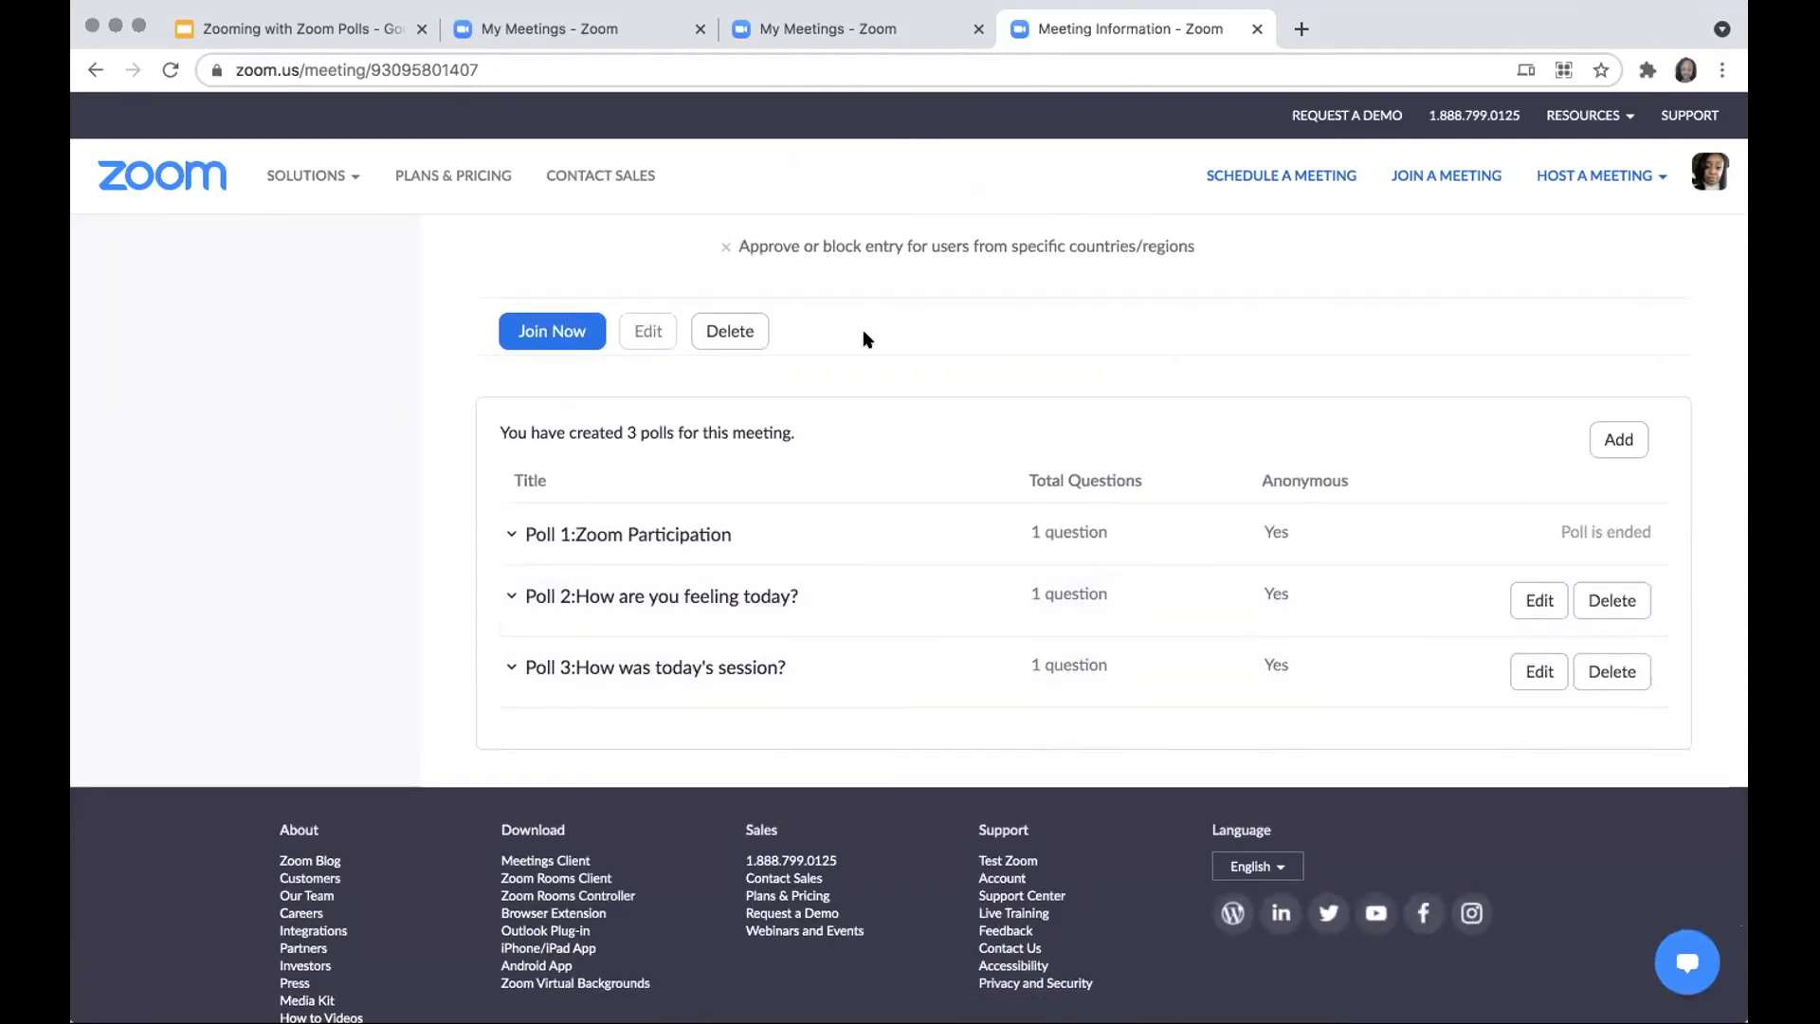
# Step: Switch to the "Zooming with Zoom Polls" presentation in Google Slides and present the "Something to think about" slide full screen
pyautogui.click(360, 26)
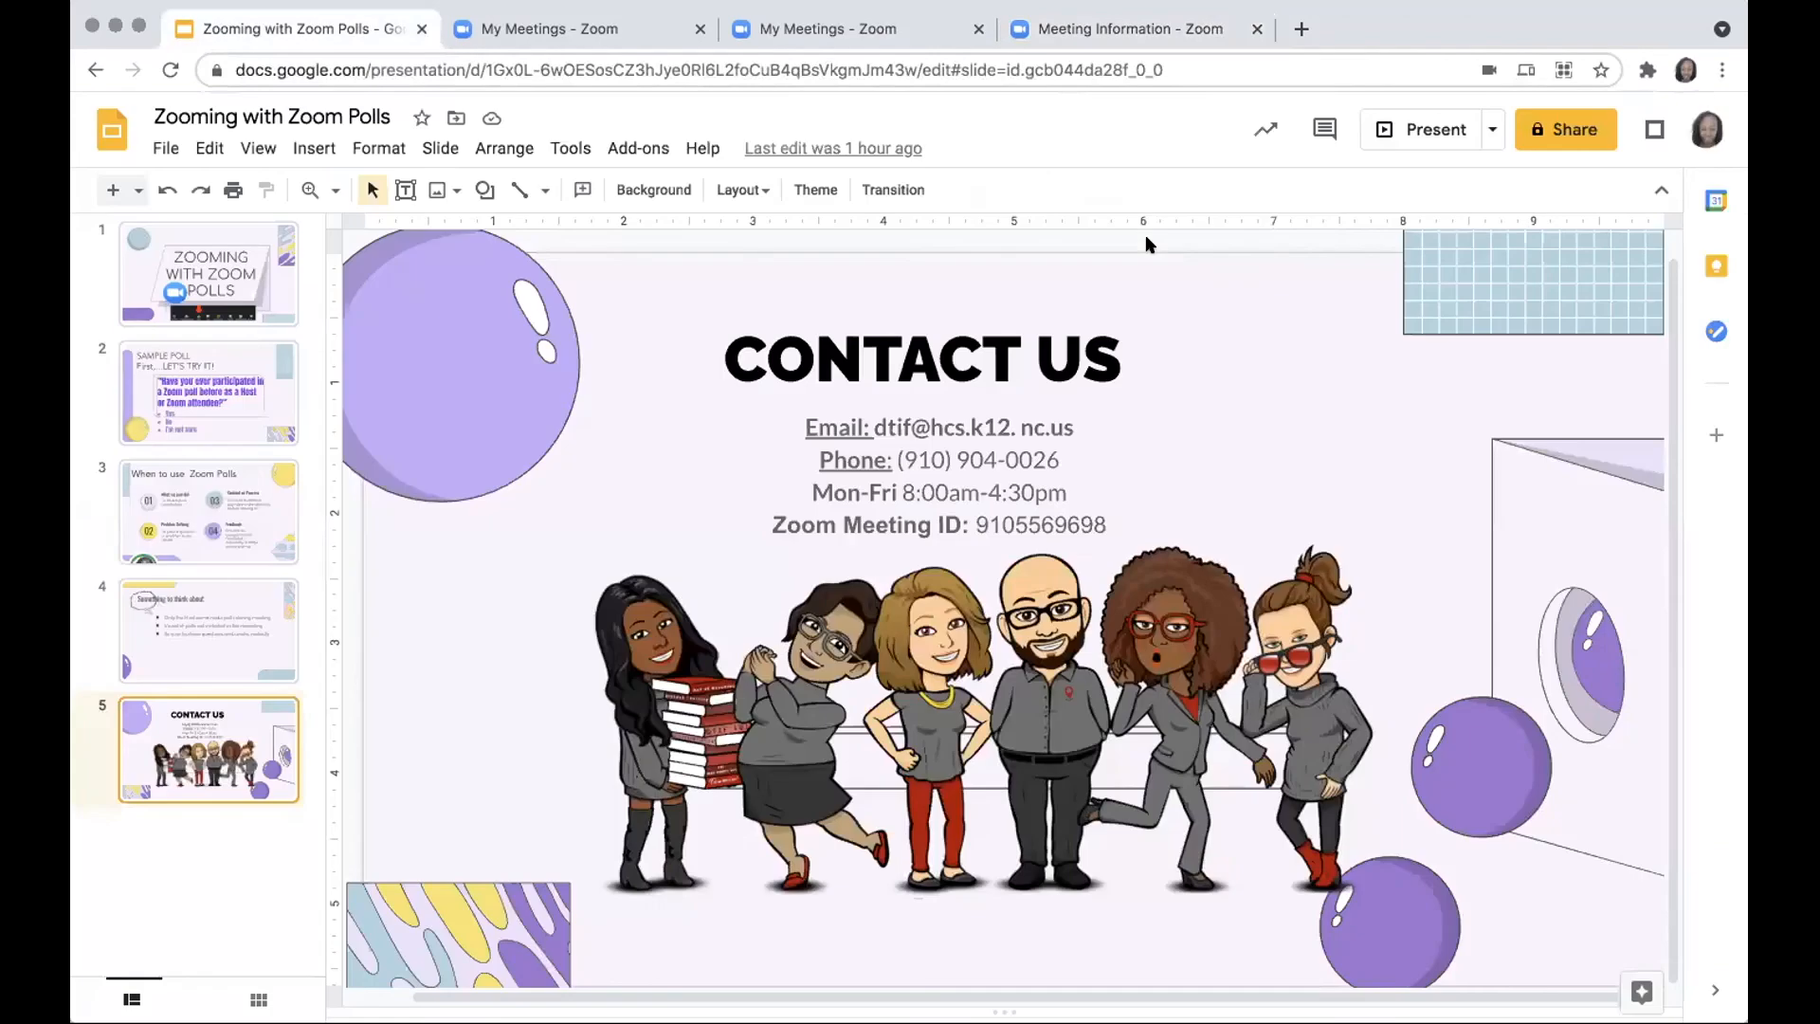
pyautogui.click(174, 654)
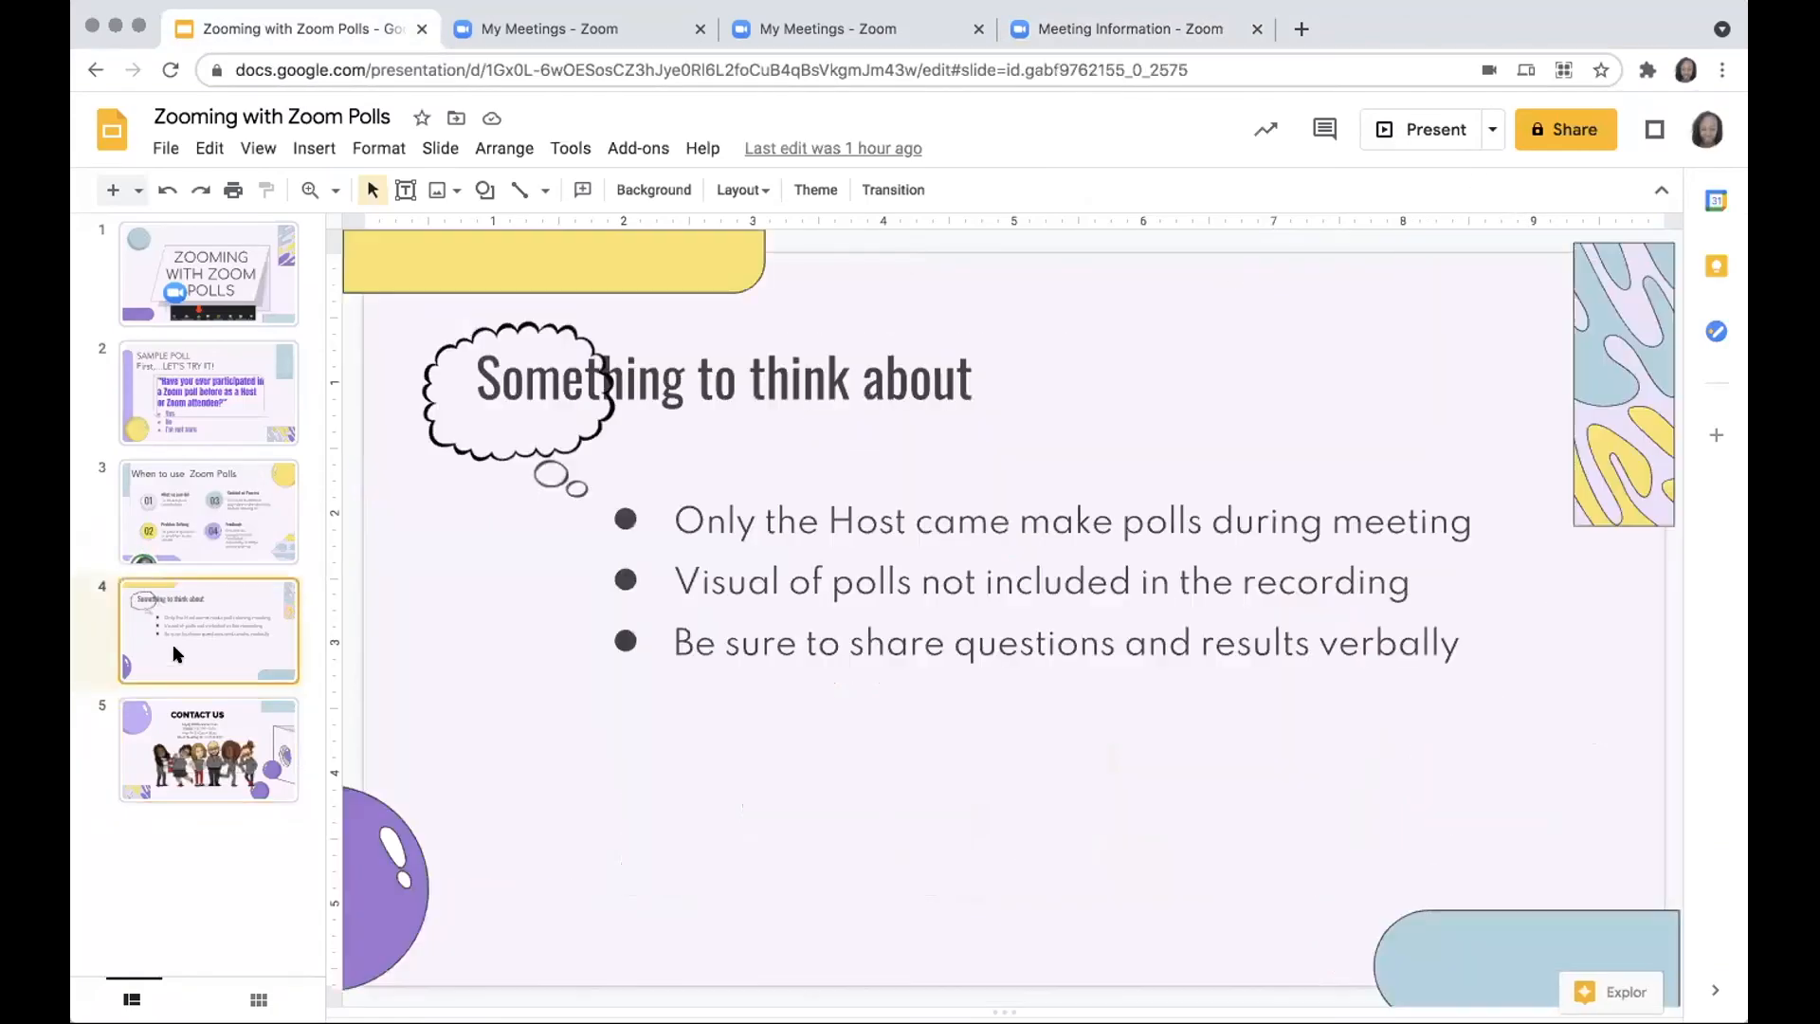
pyautogui.click(1394, 133)
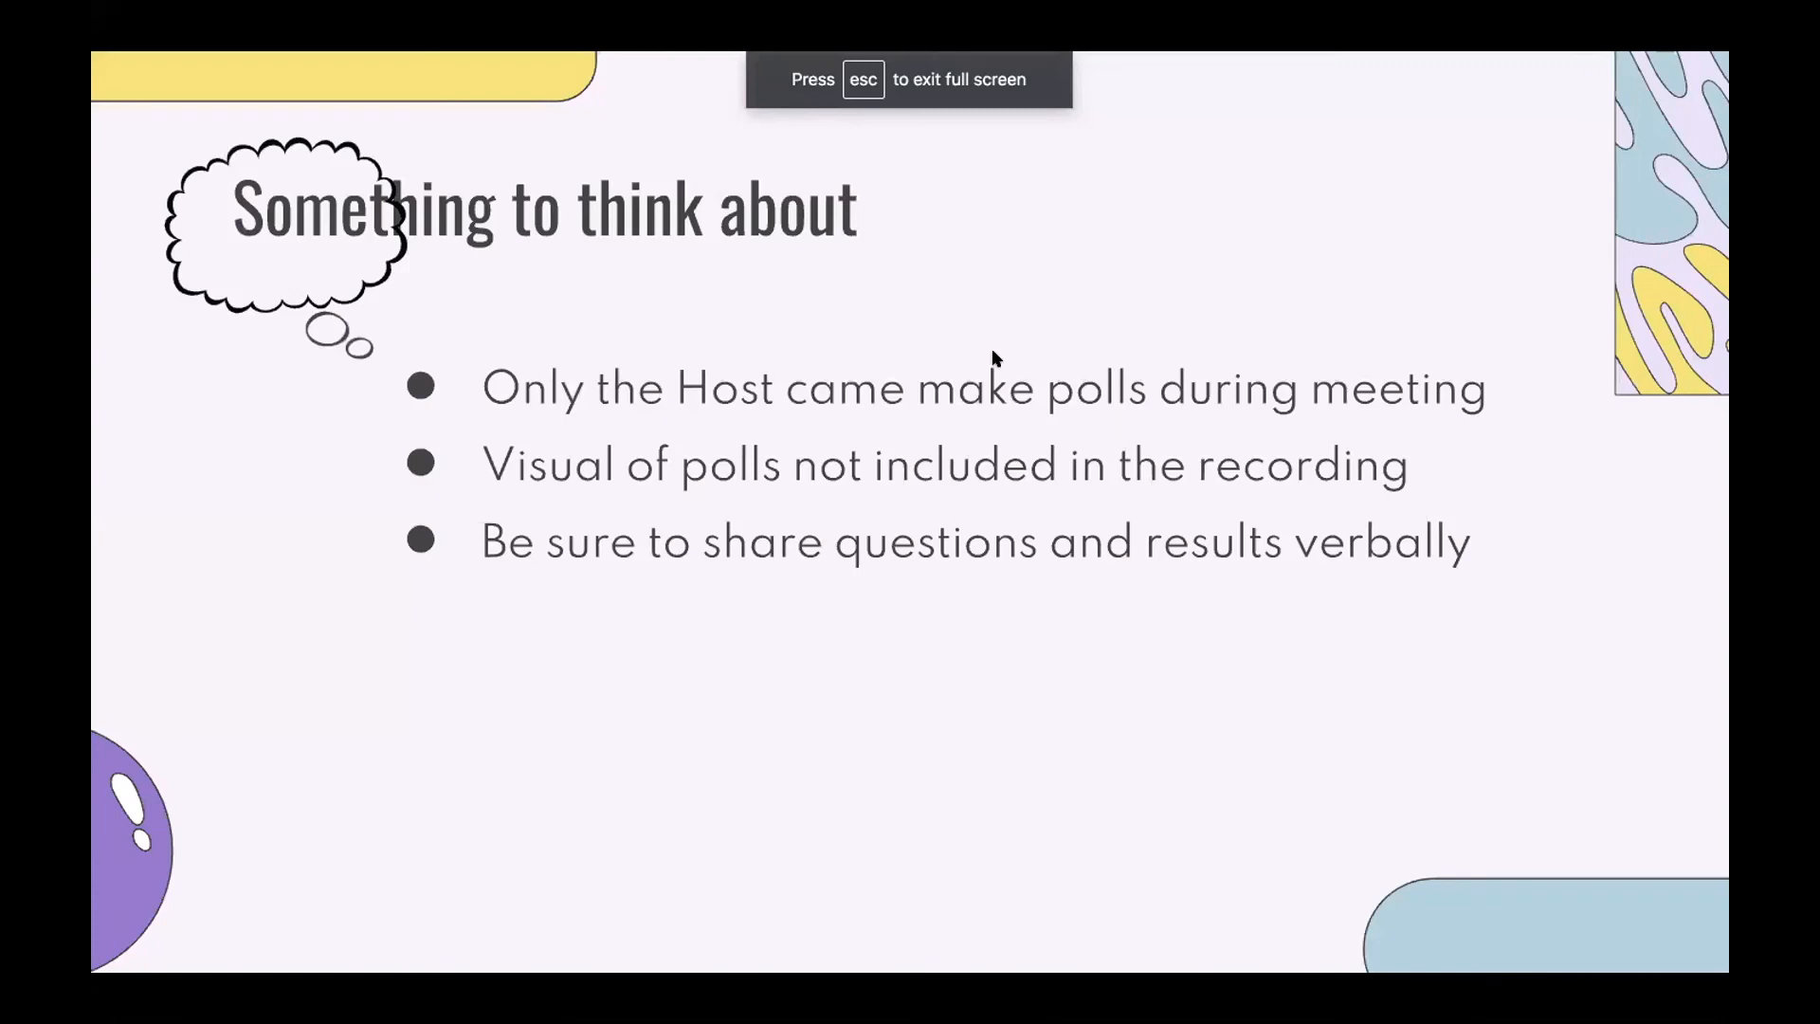